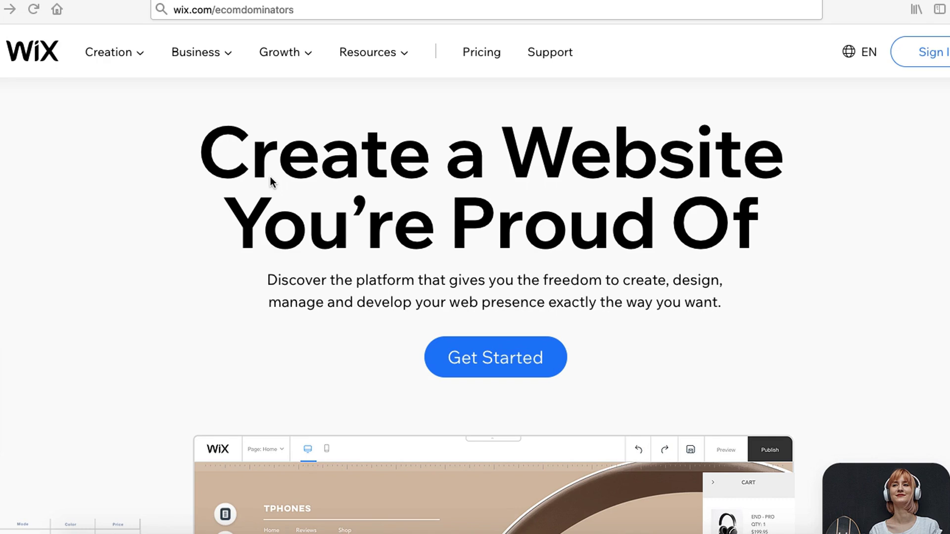
- Highlight the site address, the Get Started invitation and the sign-up email, password and submit fields
mouse_move(165, 31)
left_mouse_down()
mouse_move(356, 21)
mouse_move(130, 6)
mouse_move(248, 44)
left_mouse_up()
mouse_move(488, 264)
left_mouse_down()
mouse_move(405, 382)
mouse_move(353, 384)
left_mouse_up()
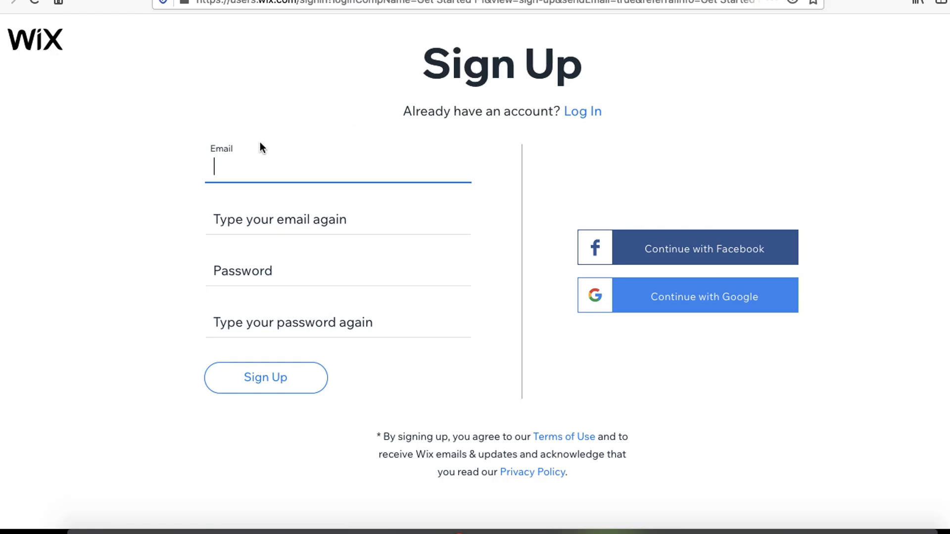
mouse_move(244, 130)
left_mouse_down()
mouse_move(159, 202)
mouse_move(207, 123)
mouse_move(245, 127)
left_mouse_up()
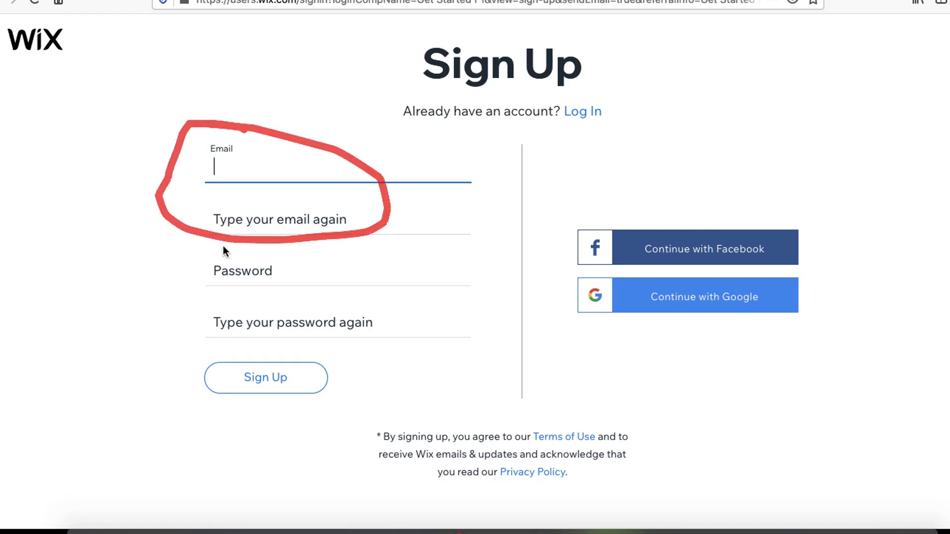
left_click_drag(223, 245, 379, 334)
left_click_drag(385, 295, 239, 252)
mouse_move(210, 347)
left_mouse_down()
mouse_move(212, 413)
mouse_move(186, 396)
left_mouse_up()
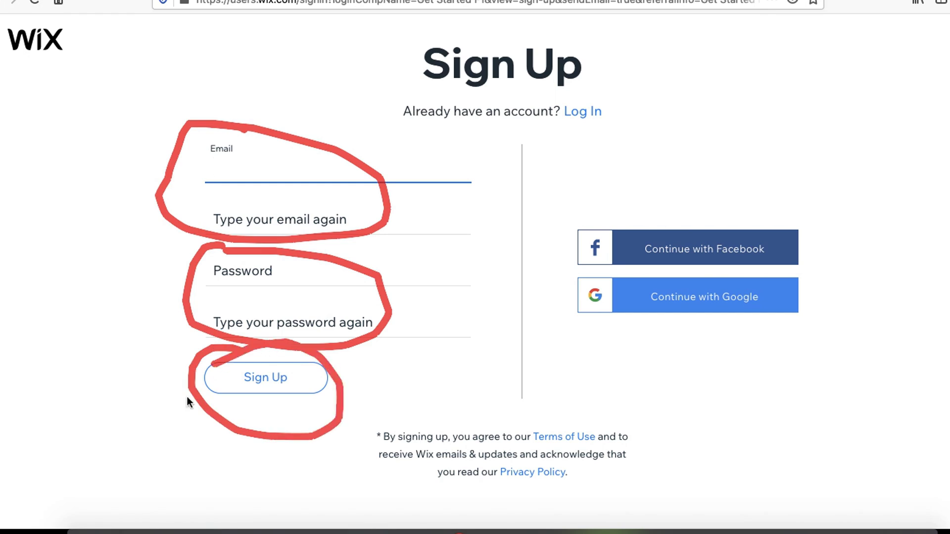
left_click_drag(186, 397, 272, 448)
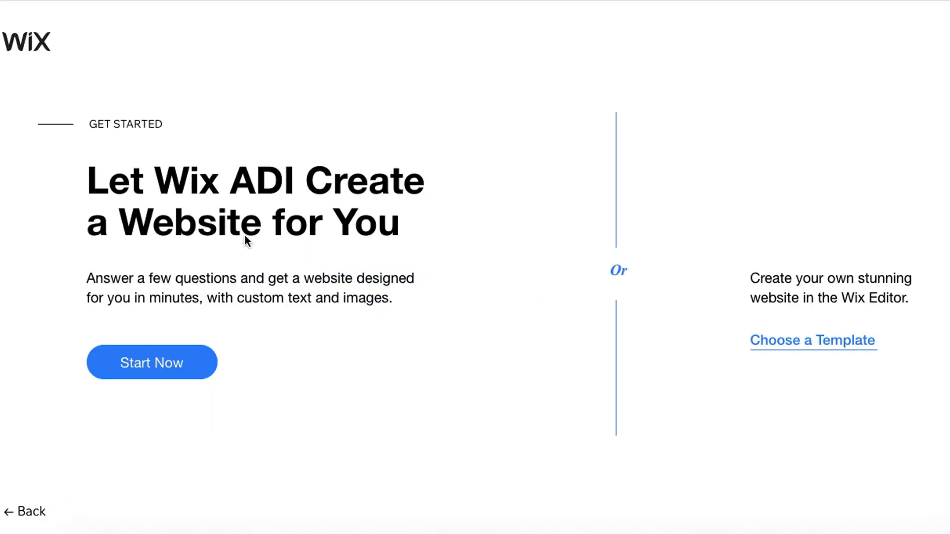
- Mark the Wix ADI offer and the build-from-template Wix Editor option
mouse_move(279, 211)
left_mouse_down()
mouse_move(176, 242)
mouse_move(399, 244)
left_mouse_up()
mouse_move(762, 228)
left_mouse_down()
mouse_move(678, 327)
mouse_move(919, 259)
mouse_move(772, 238)
left_mouse_up()
left_click_drag(827, 316, 905, 316)
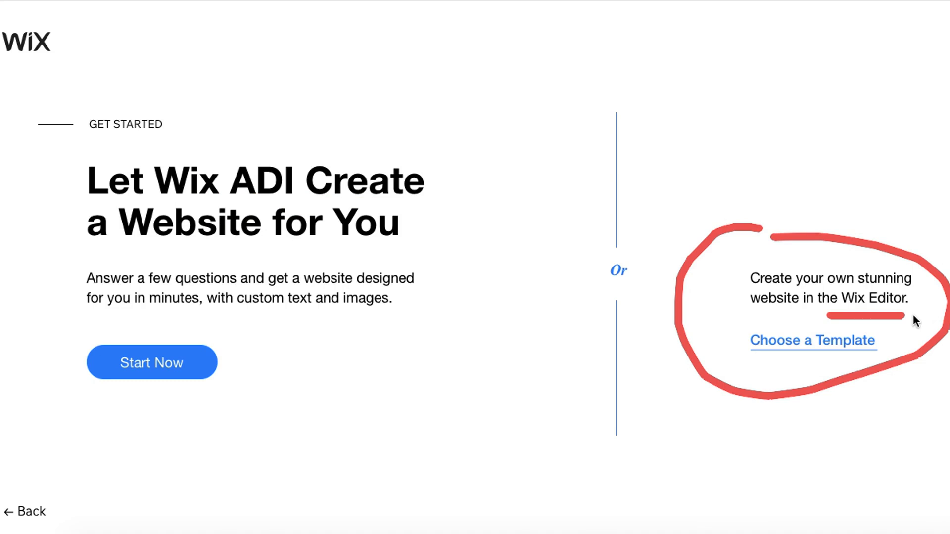
mouse_move(782, 317)
left_mouse_down()
mouse_move(886, 390)
mouse_move(685, 333)
mouse_move(785, 300)
left_mouse_up()
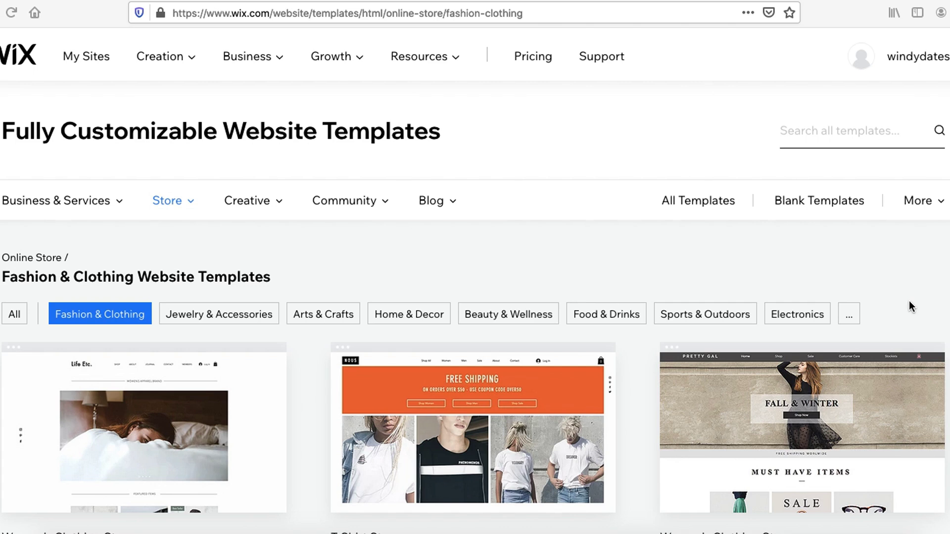
- Browse the Fashion & Clothing store templates and start editing Kids Clothing Store
scroll(905, 301, "down", 7)
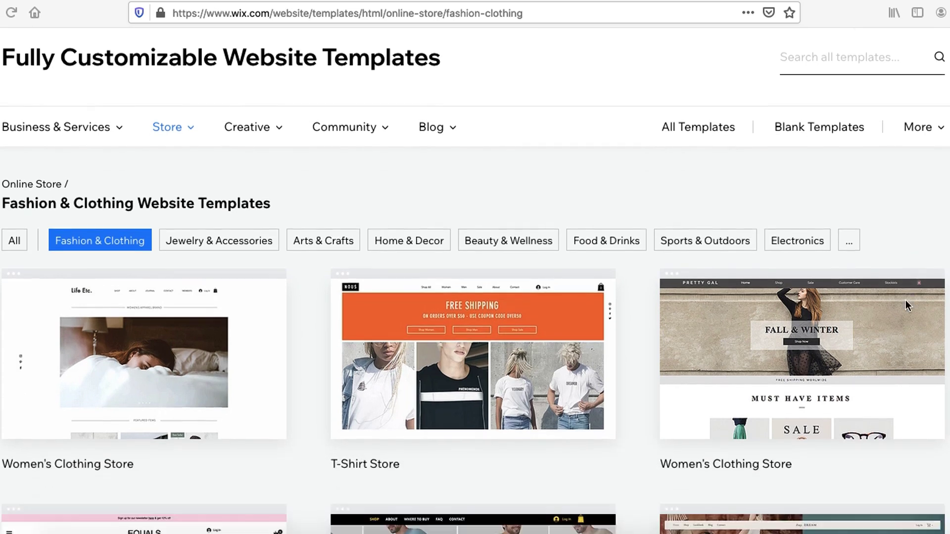
scroll(905, 302, "down", 6)
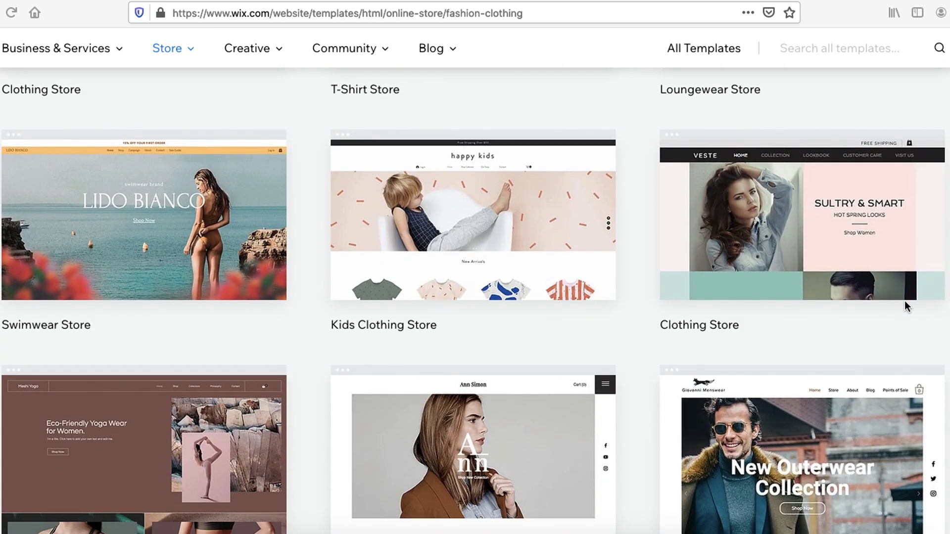
scroll(905, 301, "down", 5)
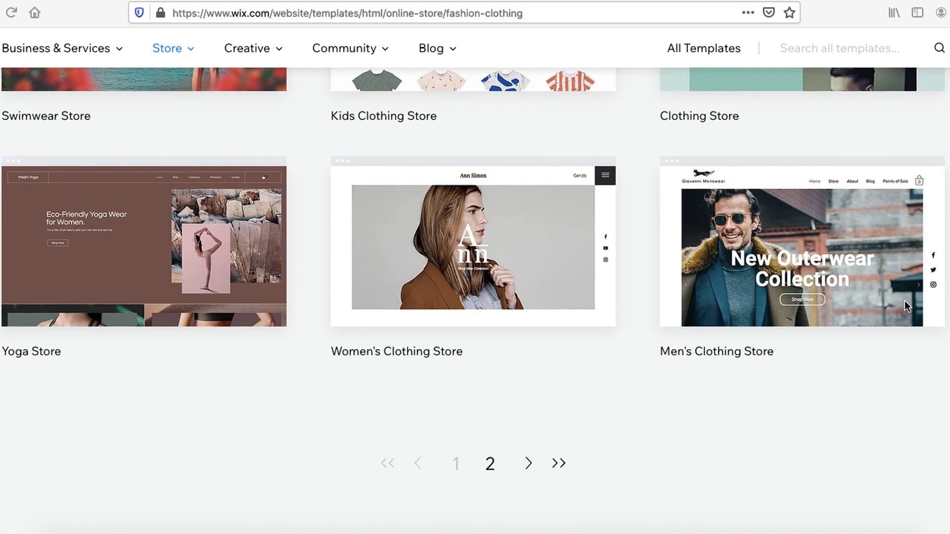
scroll(905, 301, "up", 7)
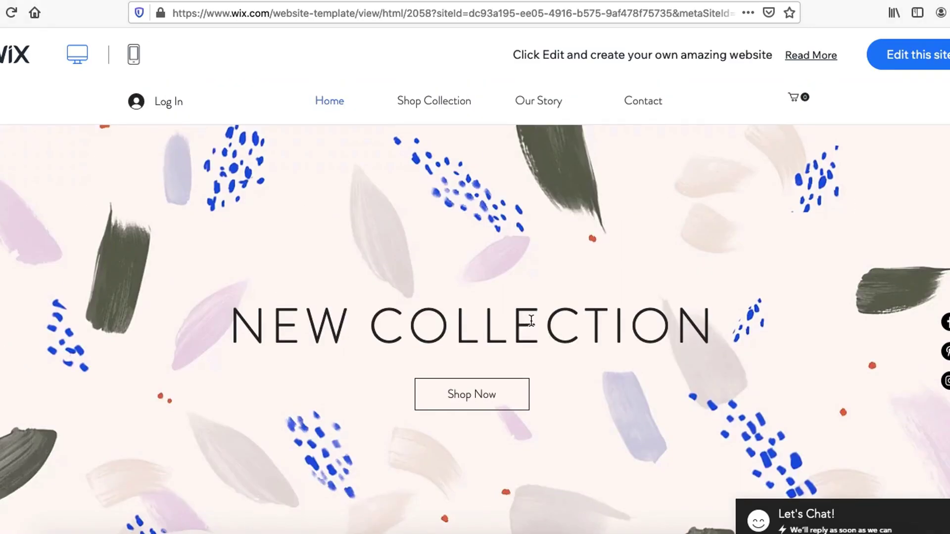
scroll(524, 321, "up", 3)
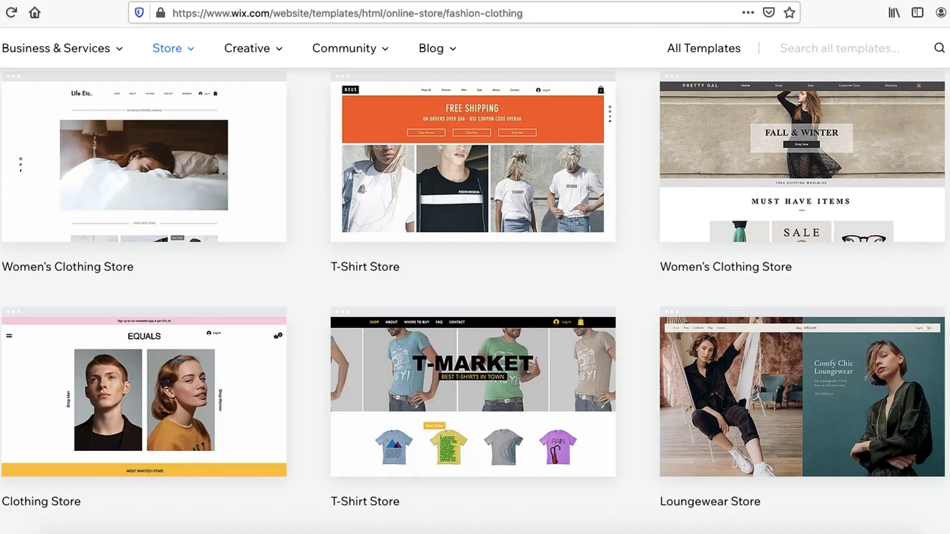
scroll(485, 290, "down", 6)
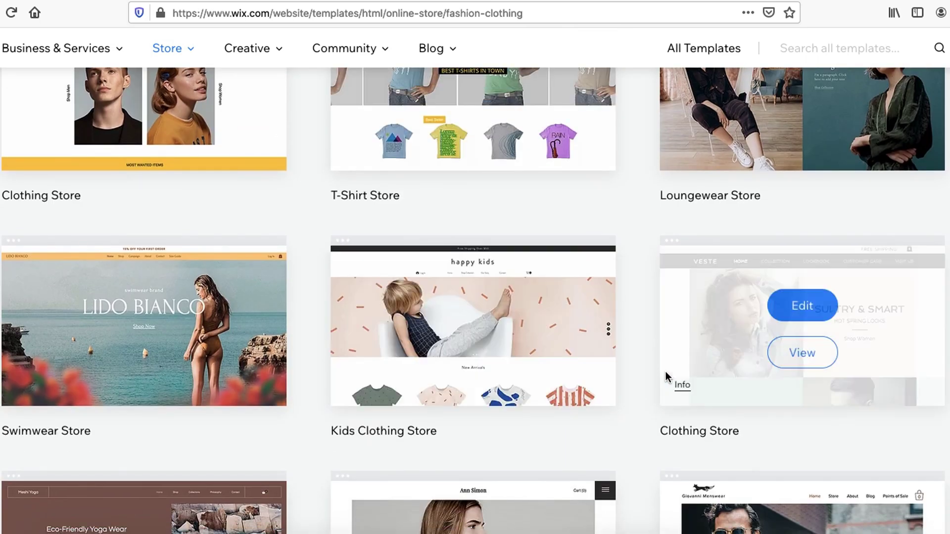
left_click(493, 315)
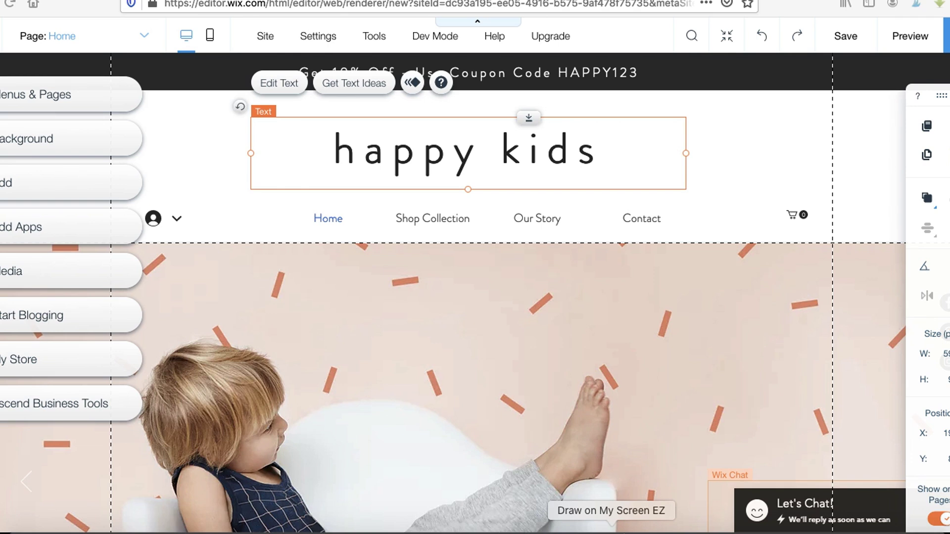
- Scroll through the happy kids Home page and circle its title and menu
scroll(354, 209, "down", 10)
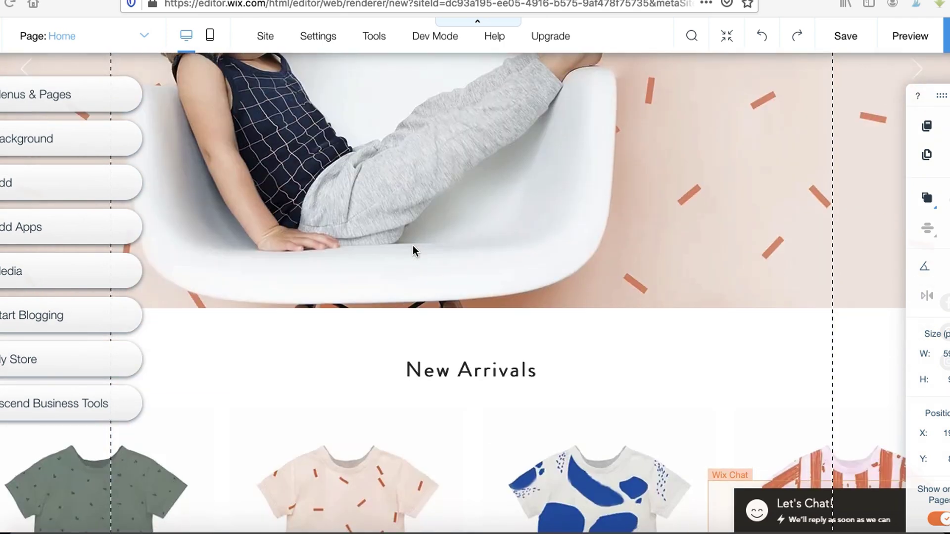
scroll(412, 247, "down", 4)
scroll(314, 234, "up", 7)
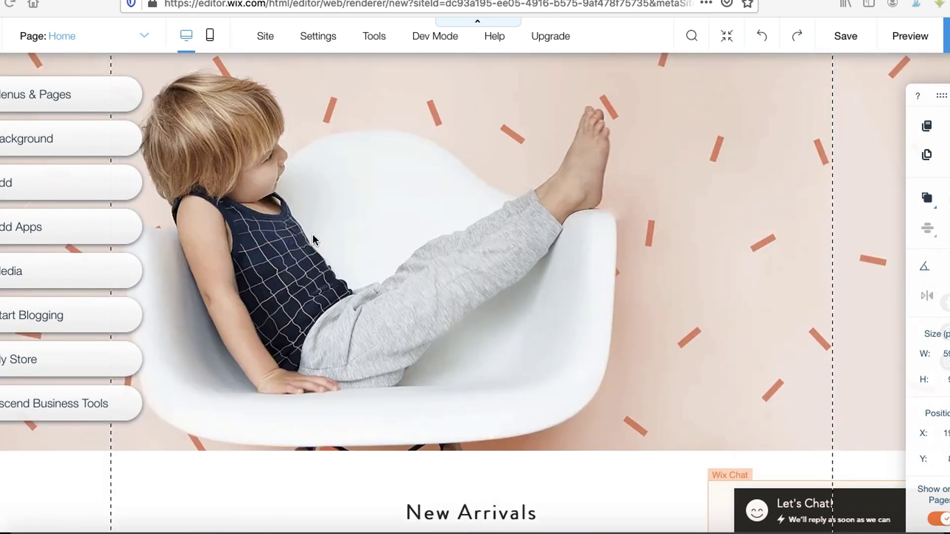
scroll(312, 235, "up", 5)
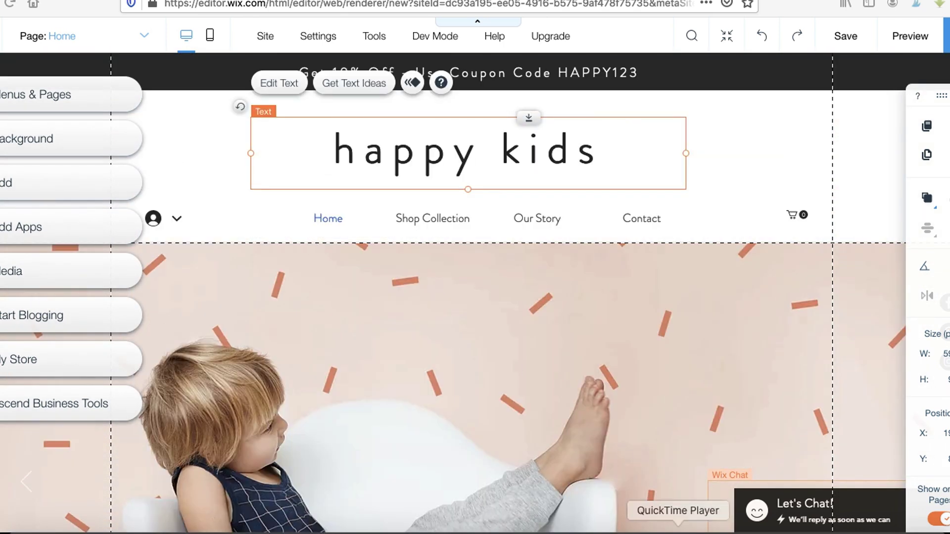
mouse_move(321, 87)
left_mouse_down()
mouse_move(233, 102)
mouse_move(717, 212)
mouse_move(276, 149)
mouse_move(485, 104)
mouse_move(551, 217)
mouse_move(308, 170)
mouse_move(557, 114)
left_mouse_up()
key("Escape")
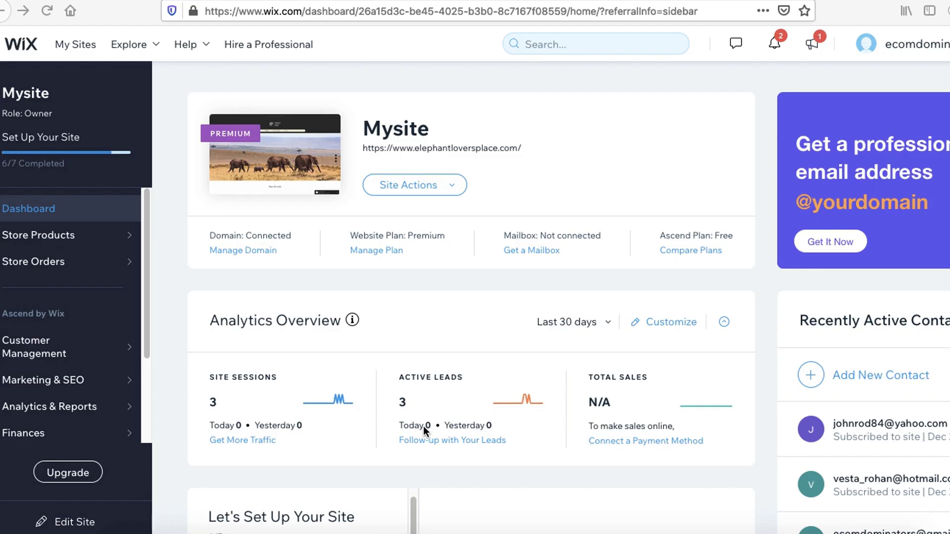
- Go to Marketing & SEO > Logo Maker and point out the New Logo option
mouse_move(15, 370)
left_mouse_down()
mouse_move(5, 378)
mouse_move(112, 402)
mouse_move(7, 369)
left_mouse_up()
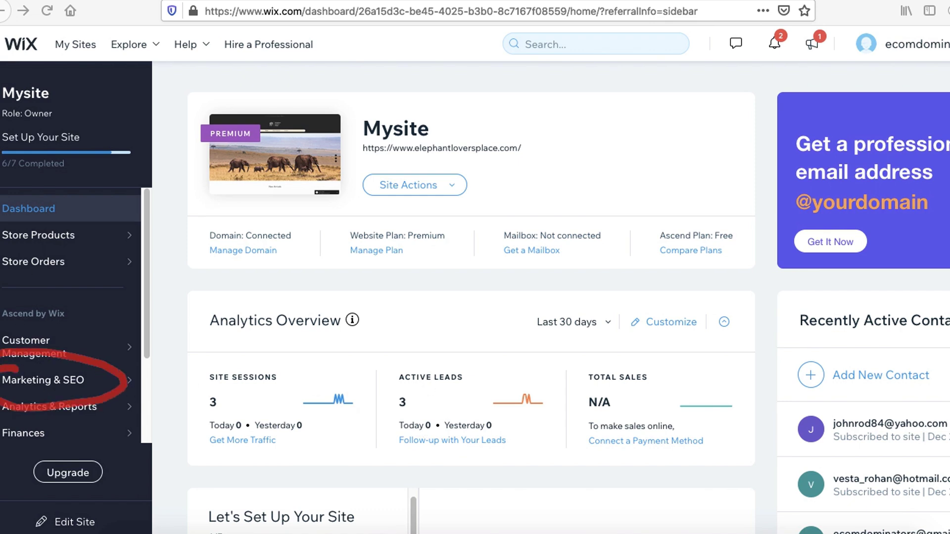
left_click(30, 381)
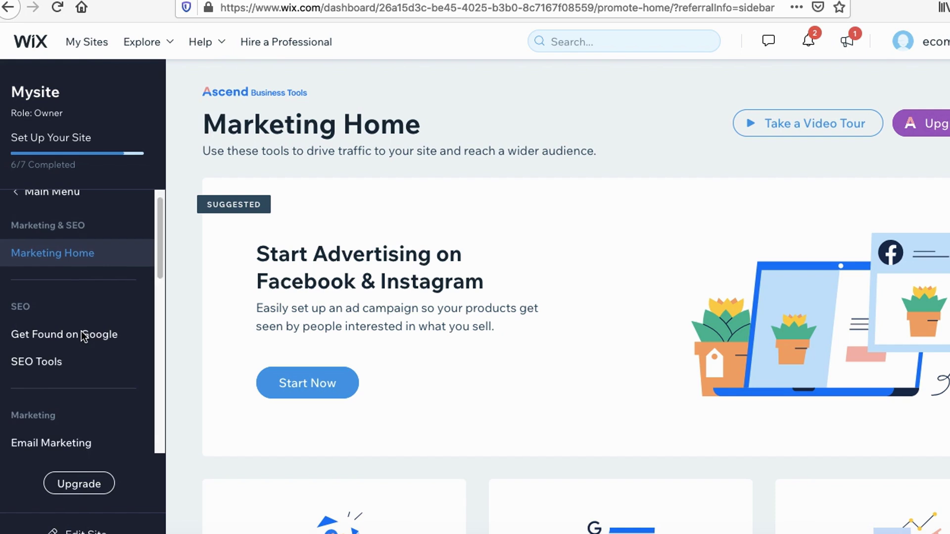
scroll(82, 336, "down", 5)
mouse_move(25, 333)
left_mouse_down()
mouse_move(54, 289)
mouse_move(73, 336)
left_mouse_up()
left_click(59, 319)
mouse_move(633, 454)
left_mouse_down()
mouse_move(577, 510)
mouse_move(569, 460)
mouse_move(712, 469)
left_mouse_up()
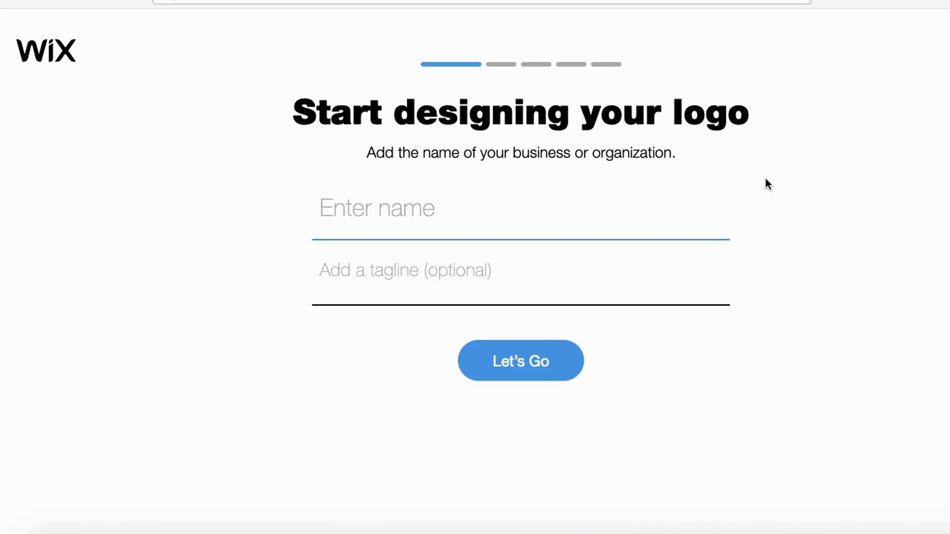
- Enter 'Elephant Lovers Place' as the logo's business name
type("Elepj")
key("BackSpace")
type("hant L")
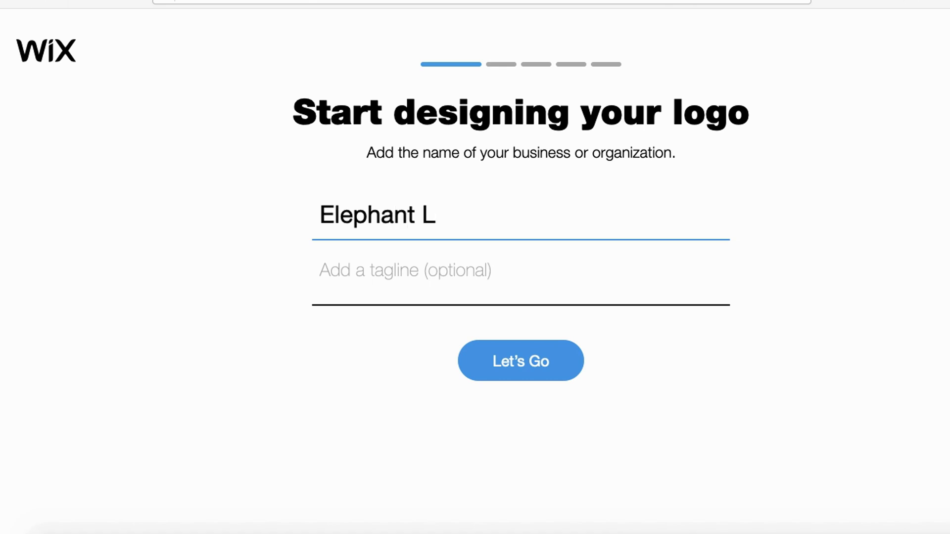
type("overs Place")
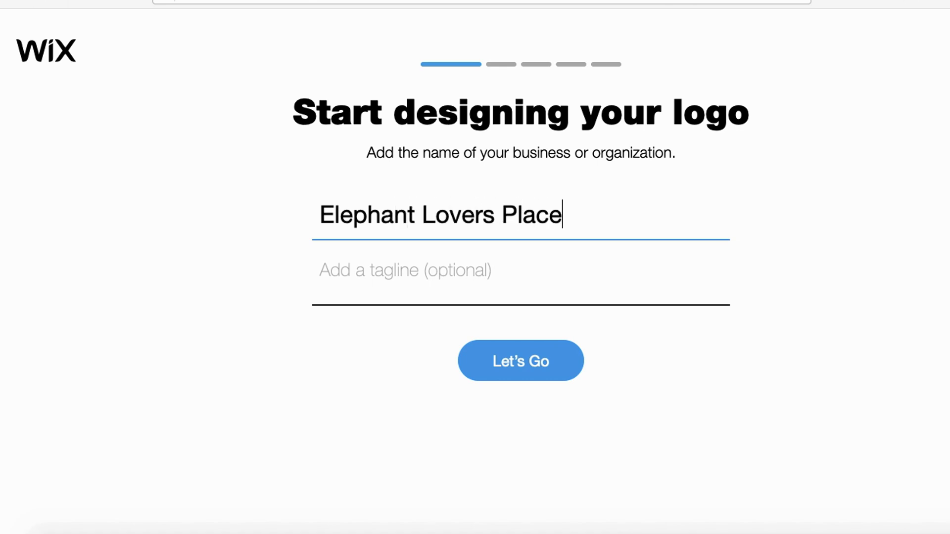
key("Return")
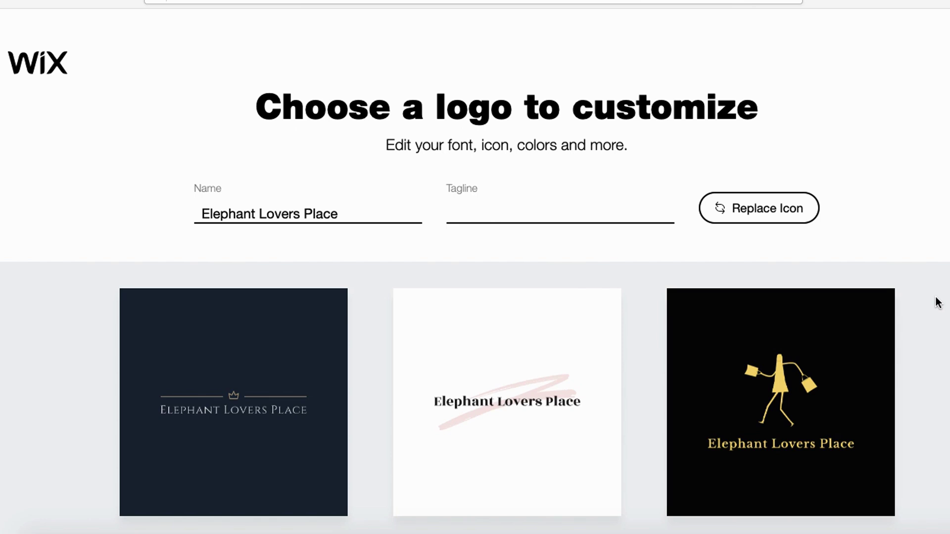
- Pick the elephant design from the logo gallery to customize
scroll(938, 302, "down", 10)
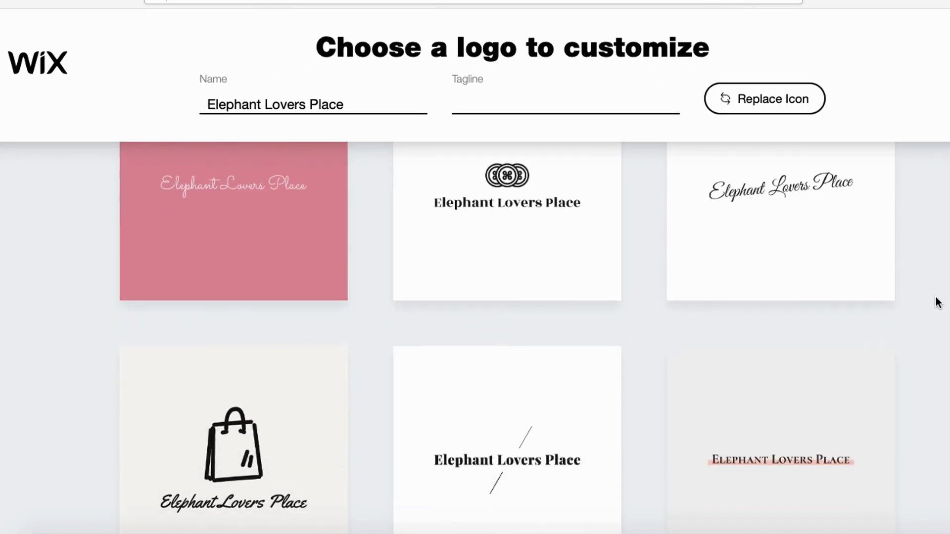
scroll(938, 302, "down", 3)
scroll(937, 303, "down", 10)
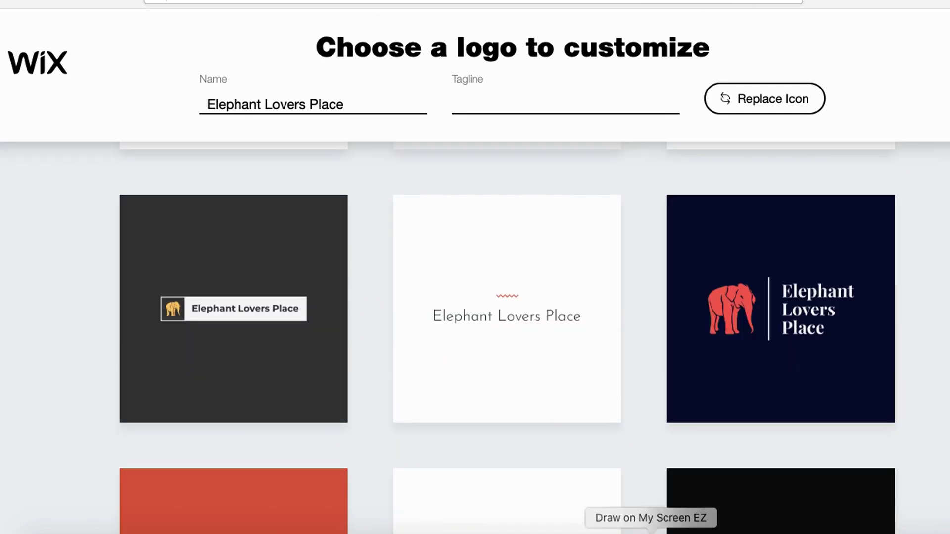
left_click(651, 529)
mouse_move(773, 212)
left_mouse_down()
mouse_move(644, 388)
mouse_move(943, 342)
mouse_move(929, 289)
left_mouse_up()
key("Escape")
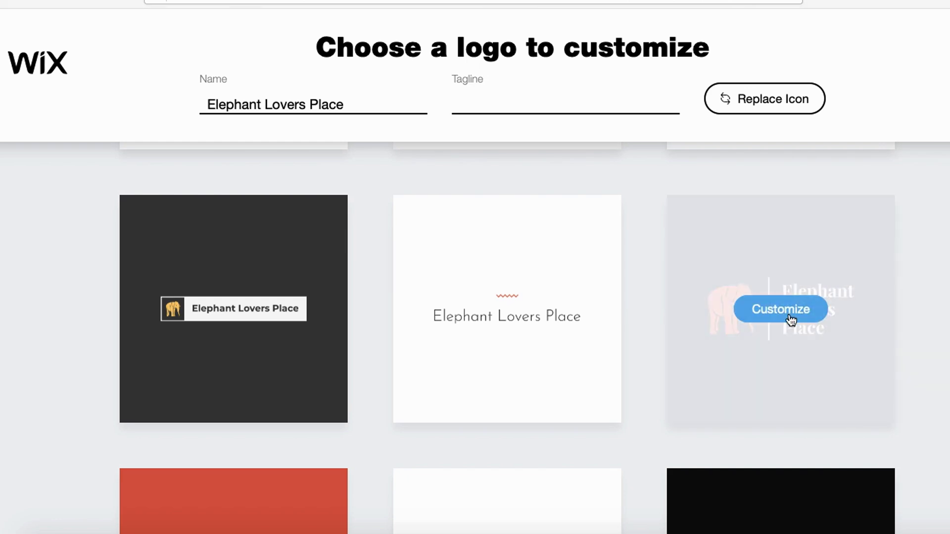
left_click(790, 314)
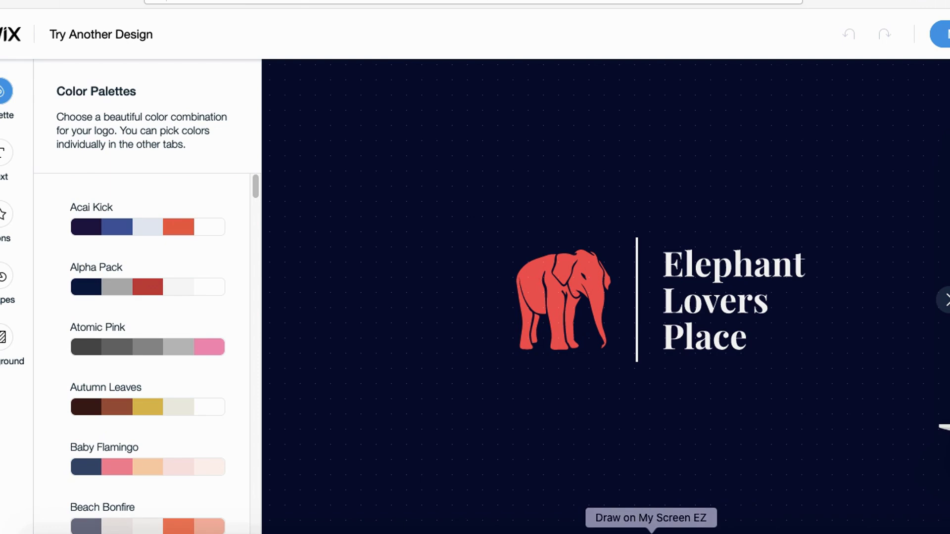
- Apply the Bold Charcoal palette to the elephant logo and continue to matching websites
left_click_drag(67, 106, 170, 109)
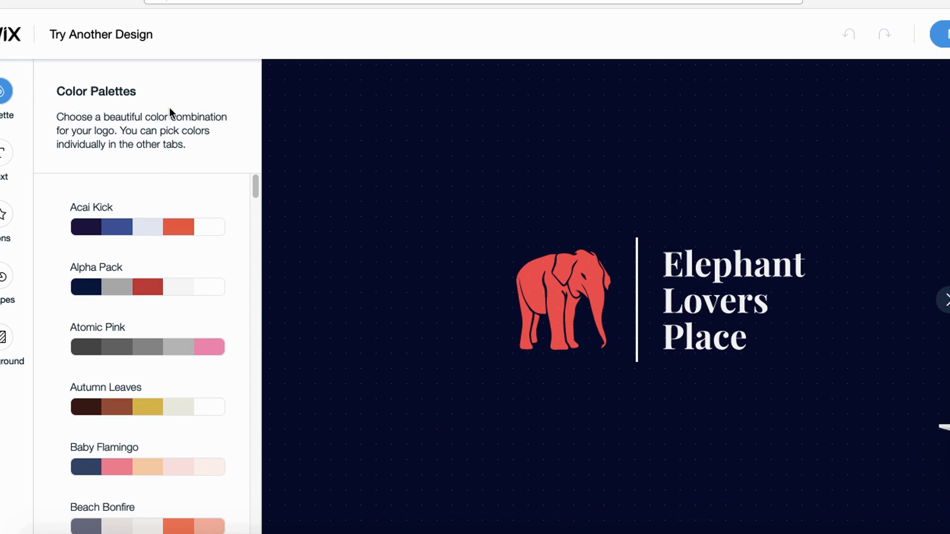
left_click(124, 227)
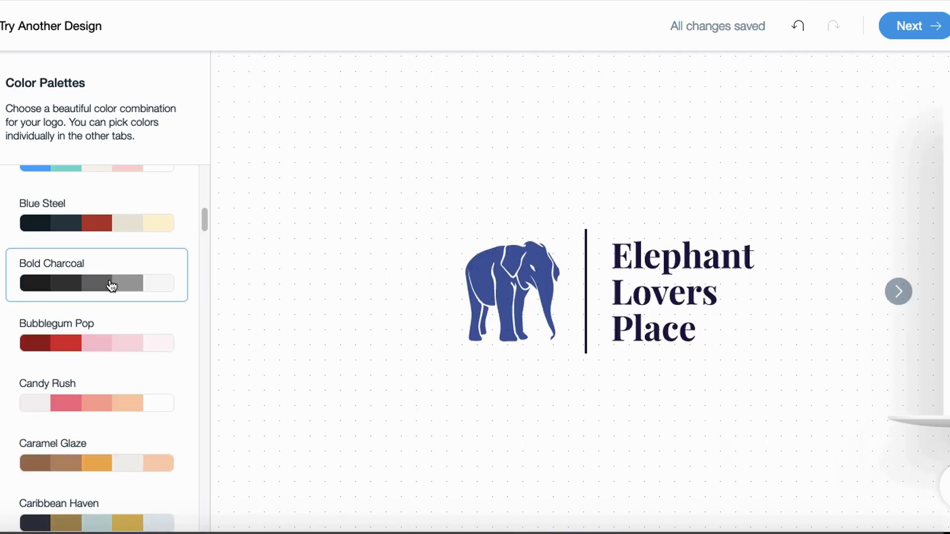
left_click(109, 286)
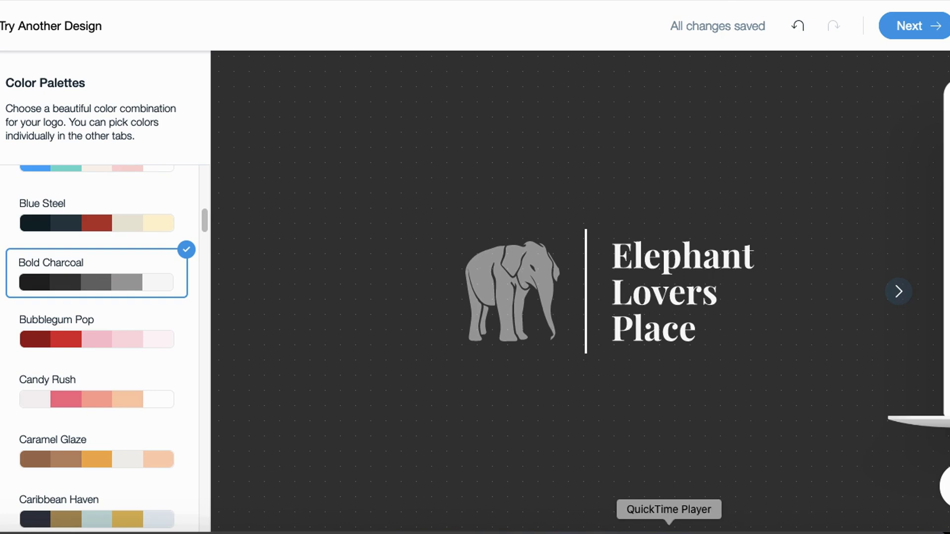
mouse_move(948, 57)
left_mouse_down()
mouse_move(871, 8)
mouse_move(910, 69)
left_mouse_up()
left_click(913, 25)
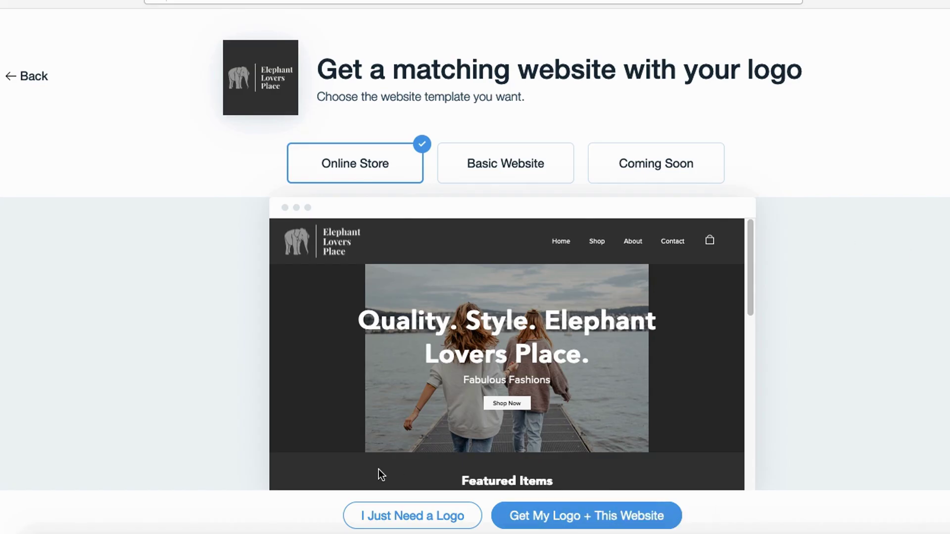
mouse_move(388, 484)
left_mouse_down()
mouse_move(341, 528)
mouse_move(376, 478)
left_mouse_up()
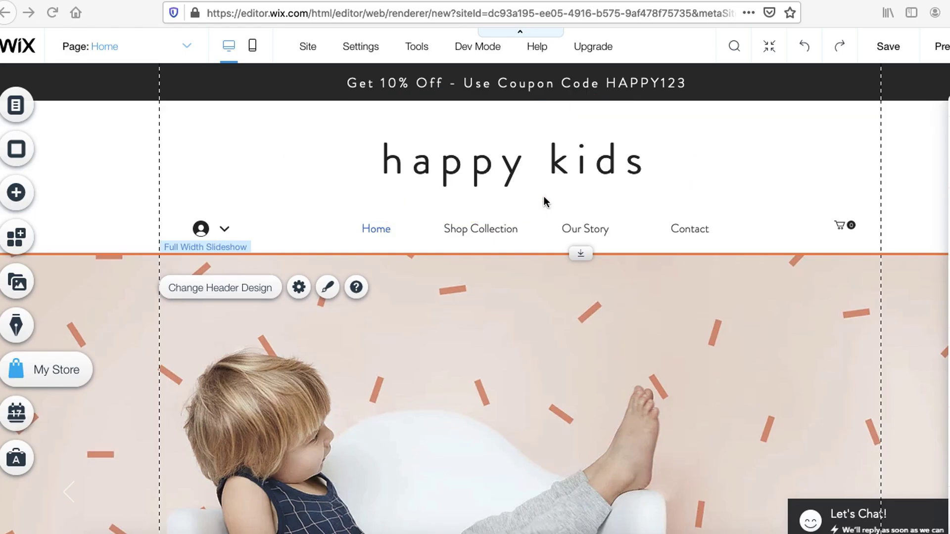
- Delete the 'happy kids' header title and add elephant logo wix.png from My Image Uploads
right_click(556, 165)
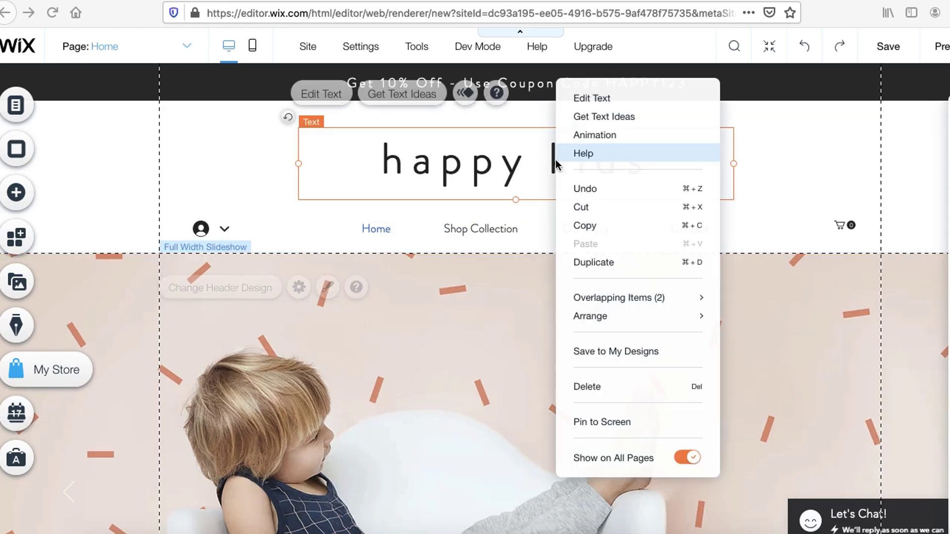
left_click(593, 385)
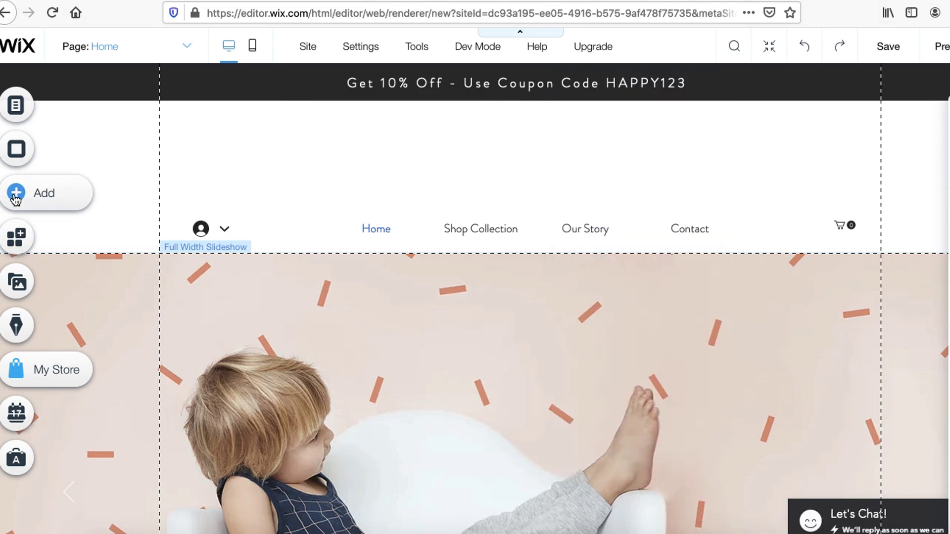
mouse_move(8, 171)
left_mouse_down()
mouse_move(47, 155)
mouse_move(8, 175)
left_mouse_up()
left_click(17, 193)
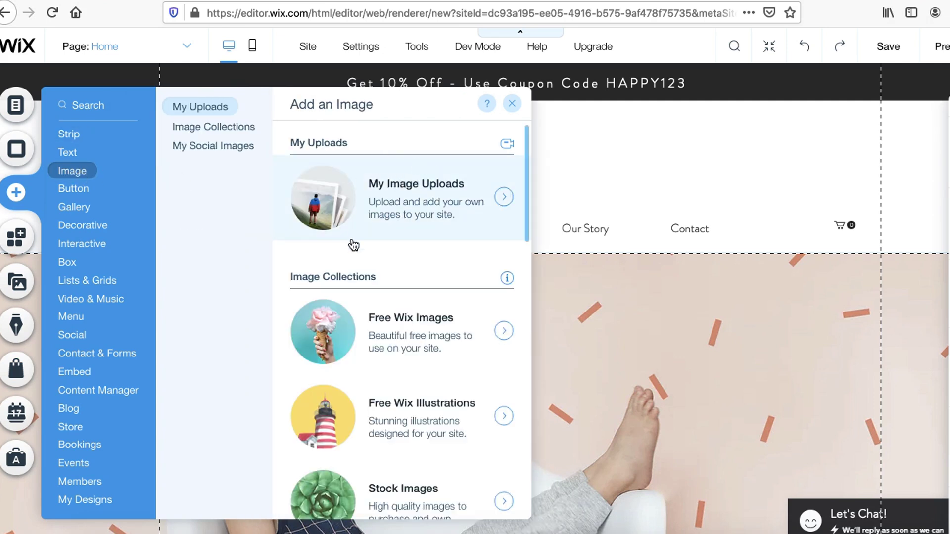
left_click(497, 220)
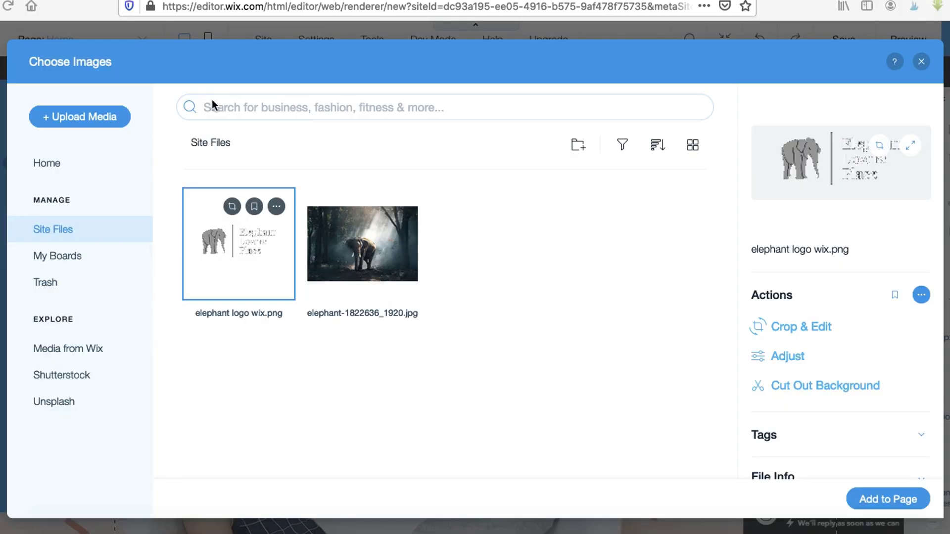
mouse_move(236, 168)
left_mouse_down()
mouse_move(319, 245)
mouse_move(185, 177)
left_mouse_up()
mouse_move(884, 453)
left_mouse_down()
mouse_move(930, 452)
mouse_move(826, 468)
left_mouse_up()
left_click(888, 500)
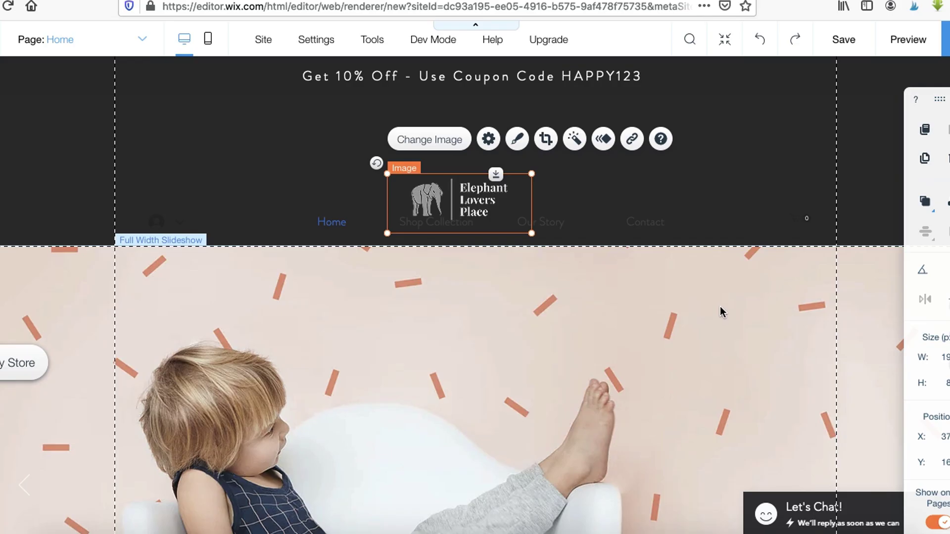
- Move the elephant logo into the header, enlarge it and centre it above the menu
left_click_drag(498, 213, 569, 198)
left_click_drag(525, 170, 509, 168)
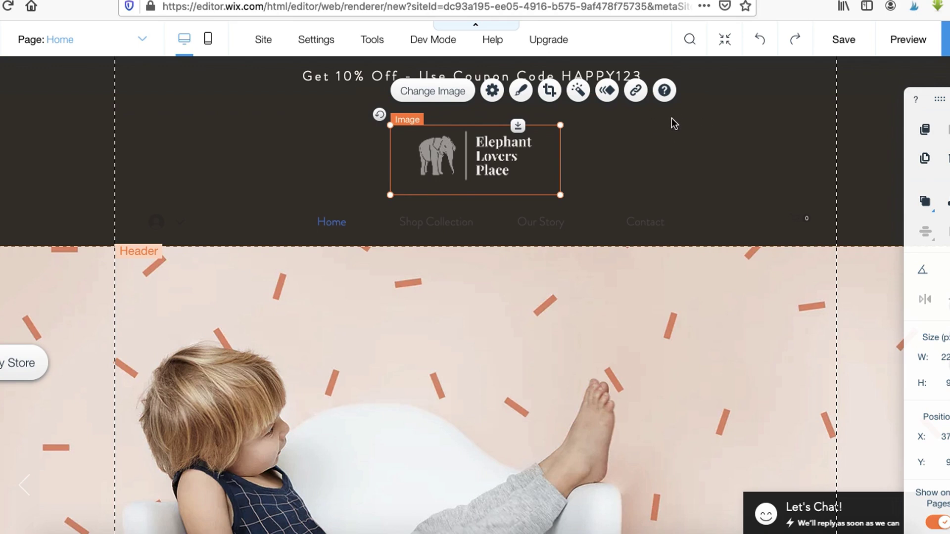
left_click(687, 124)
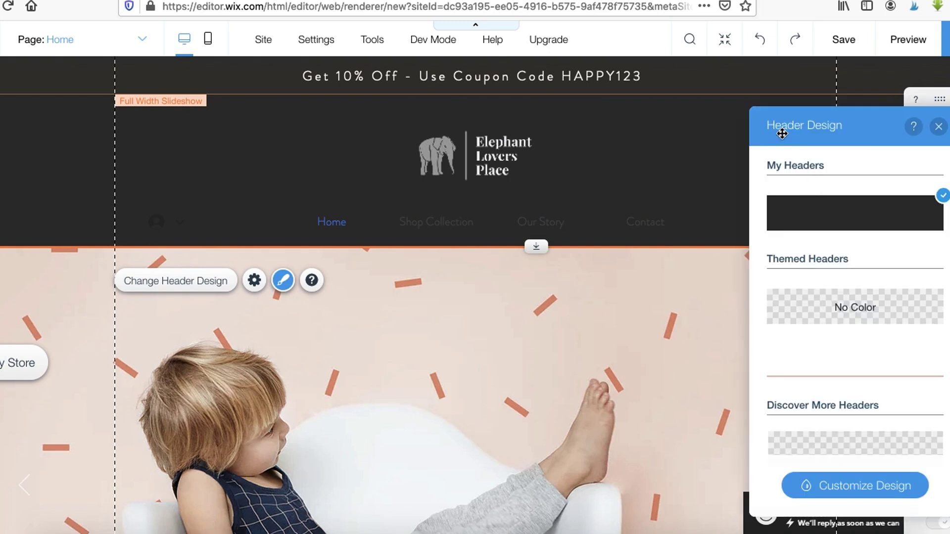
scroll(860, 296, "down", 3)
left_click(749, 187)
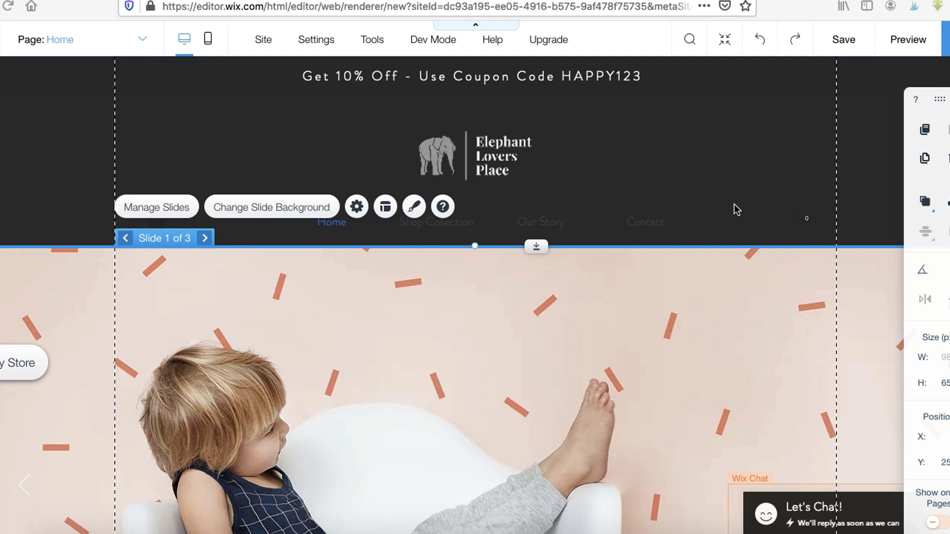
scroll(736, 208, "down", 5)
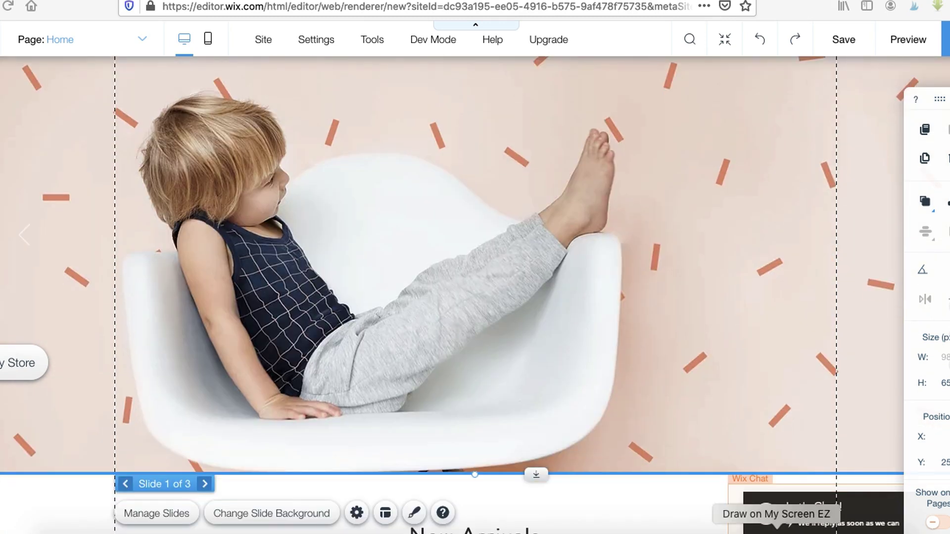
- Choose an image as the first slide's background
right_click(526, 117)
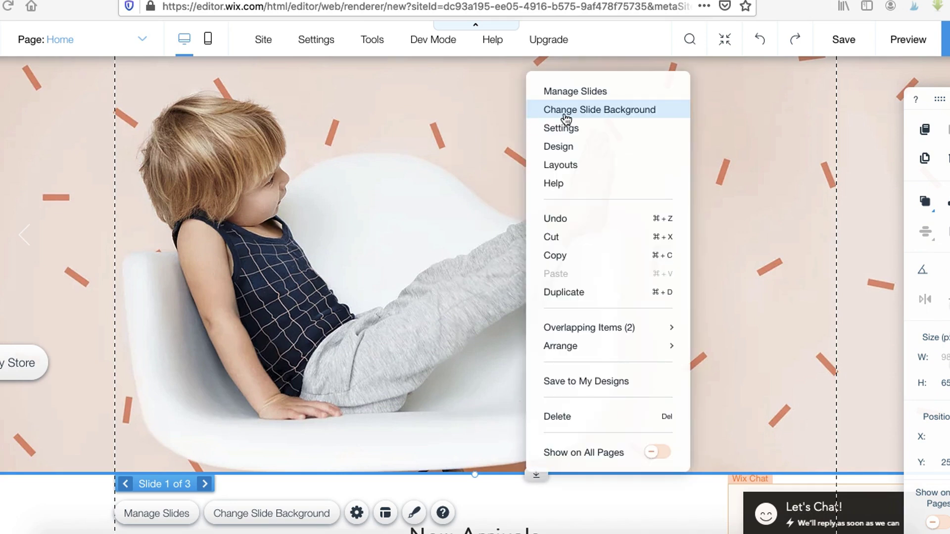
left_click(637, 117)
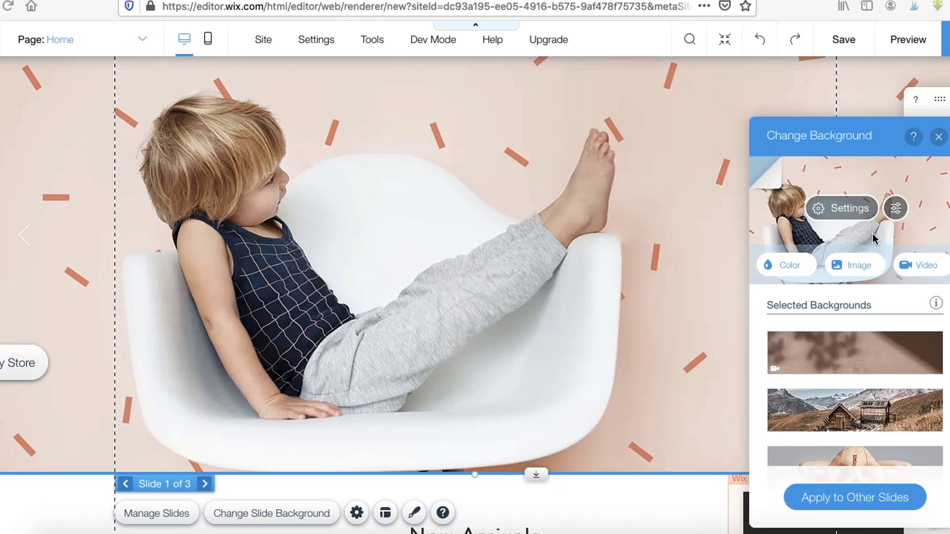
left_click_drag(812, 254, 833, 224)
left_click(860, 265)
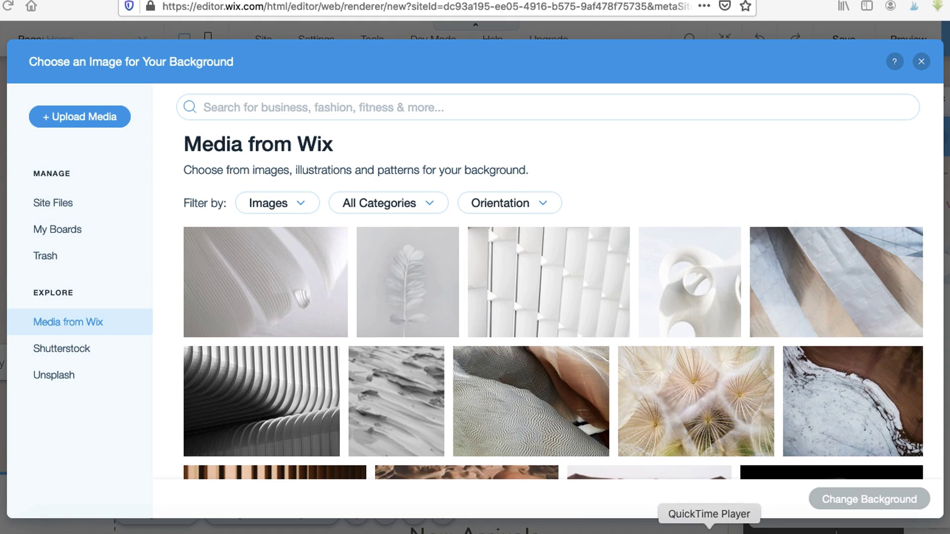
- Search Media from Wix for 'elephants' and set Herd of Elephants as the background
mouse_move(173, 123)
left_mouse_down()
mouse_move(476, 103)
mouse_move(175, 135)
left_mouse_up()
left_click(322, 105)
type("elephants")
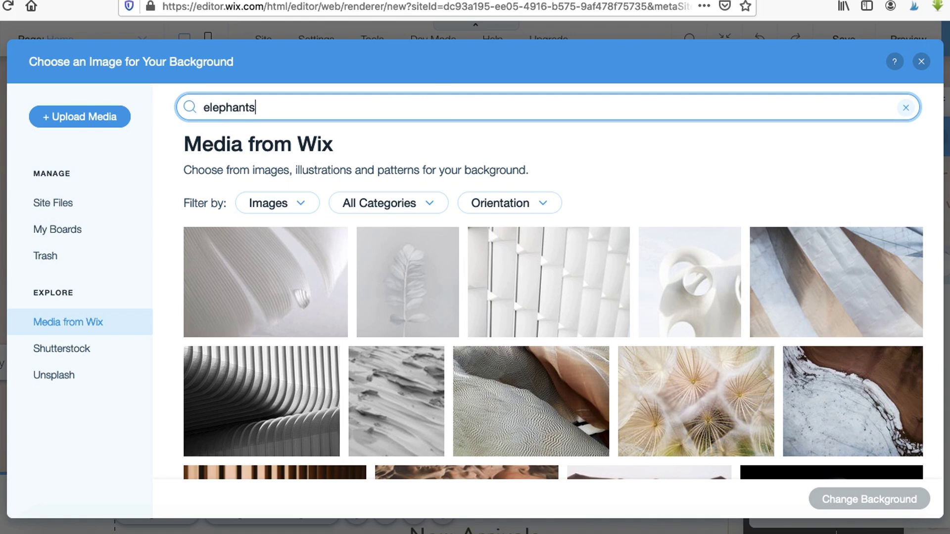
key("Return")
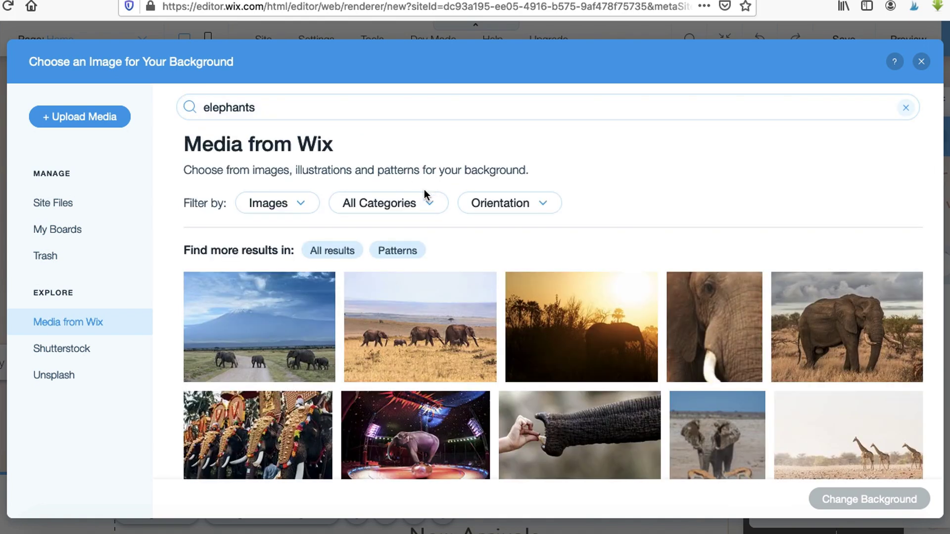
scroll(424, 193, "down", 3)
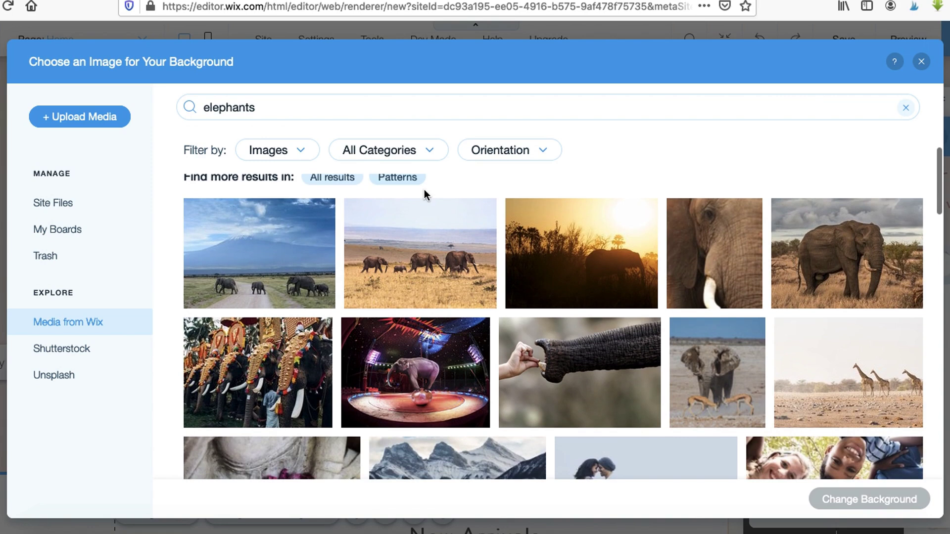
scroll(424, 193, "up", 3)
mouse_move(455, 250)
left_mouse_down()
mouse_move(347, 415)
mouse_move(498, 286)
left_mouse_up()
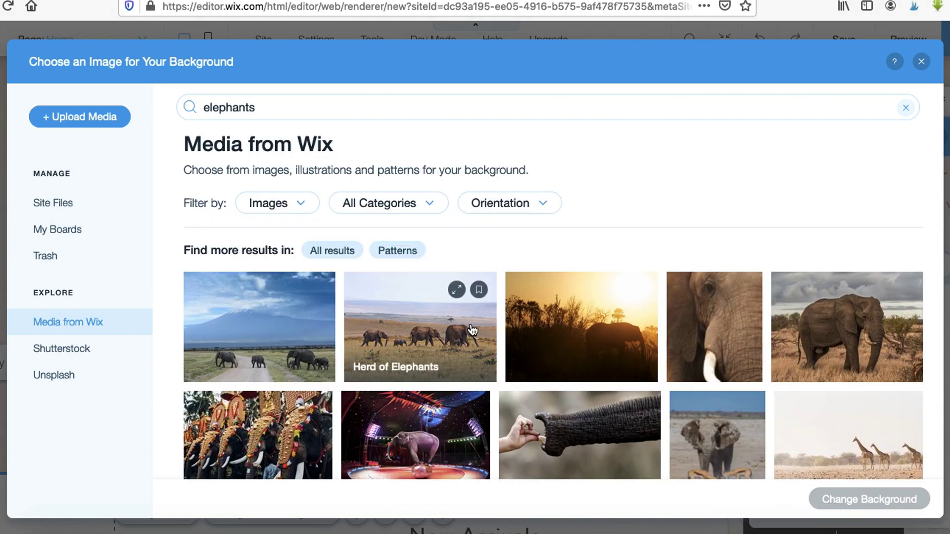
left_click(441, 327)
mouse_move(850, 465)
left_mouse_down()
mouse_move(766, 495)
mouse_move(805, 493)
left_mouse_up()
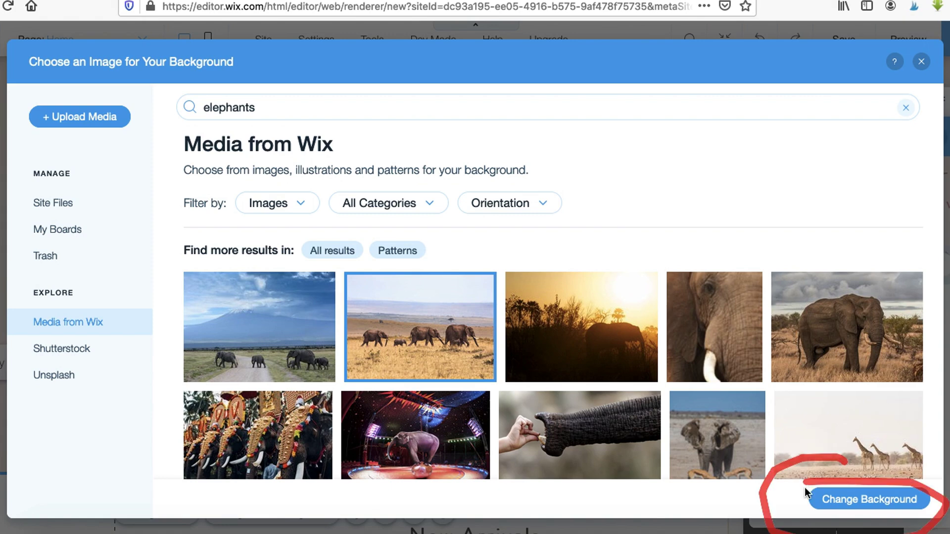
left_click(824, 498)
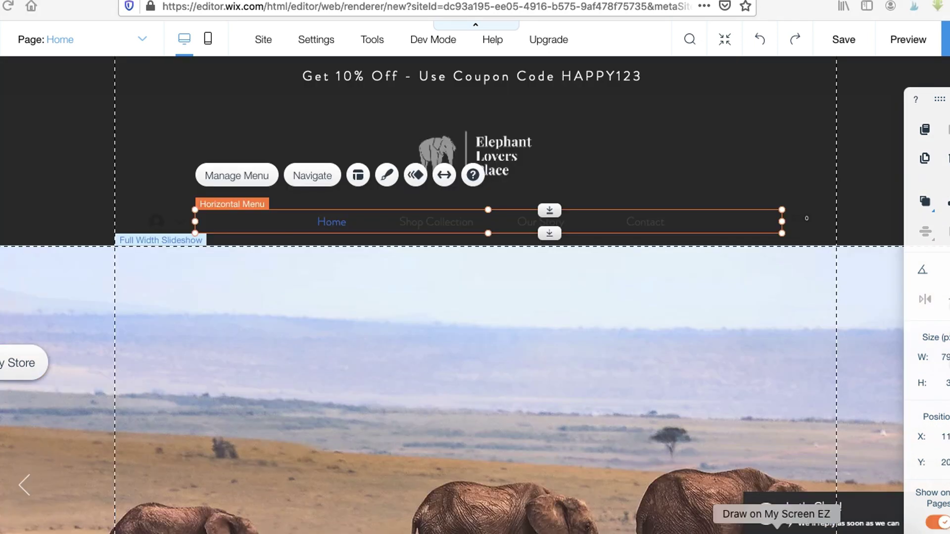
- Give the horizontal menu the rounded beige pill design with dark text
mouse_move(316, 194)
left_mouse_down()
mouse_move(573, 262)
mouse_move(727, 202)
mouse_move(310, 193)
left_mouse_up()
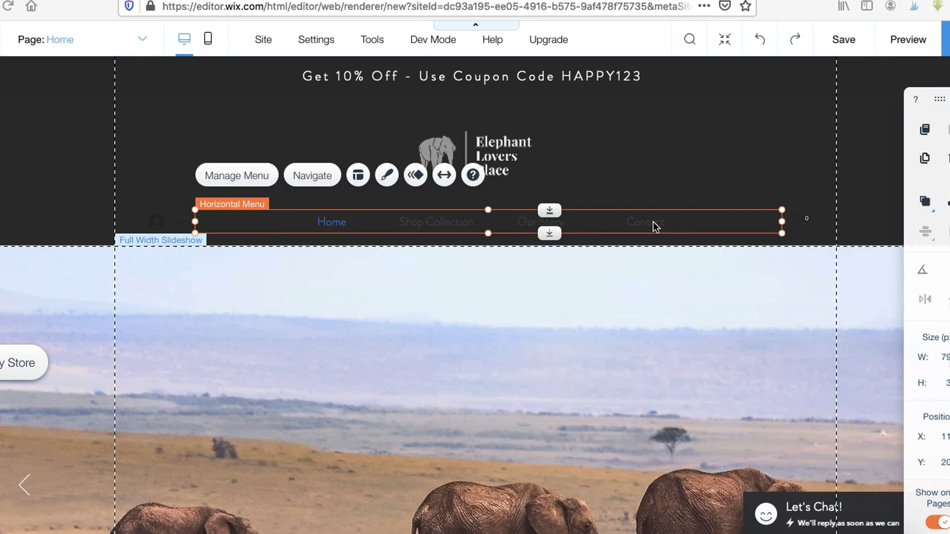
right_click(711, 221)
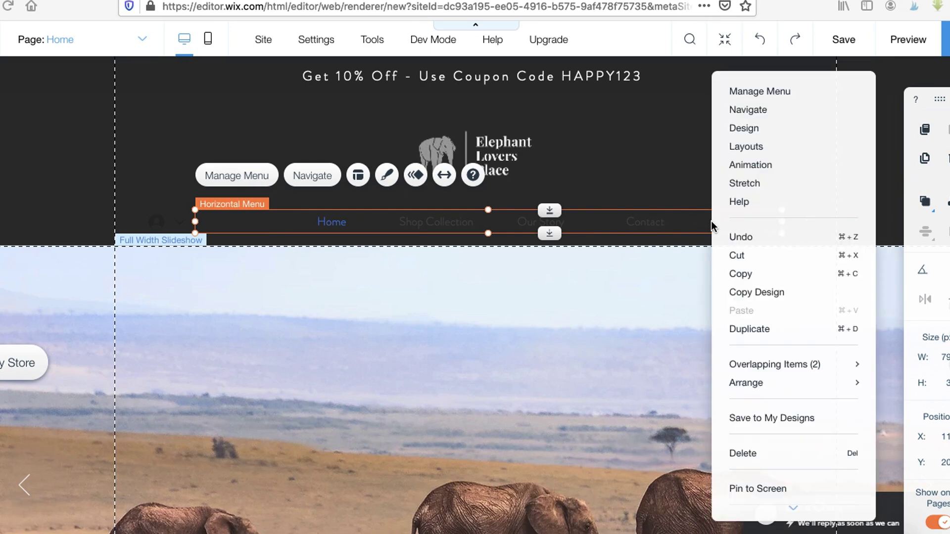
left_click(747, 130)
scroll(825, 383, "down", 5)
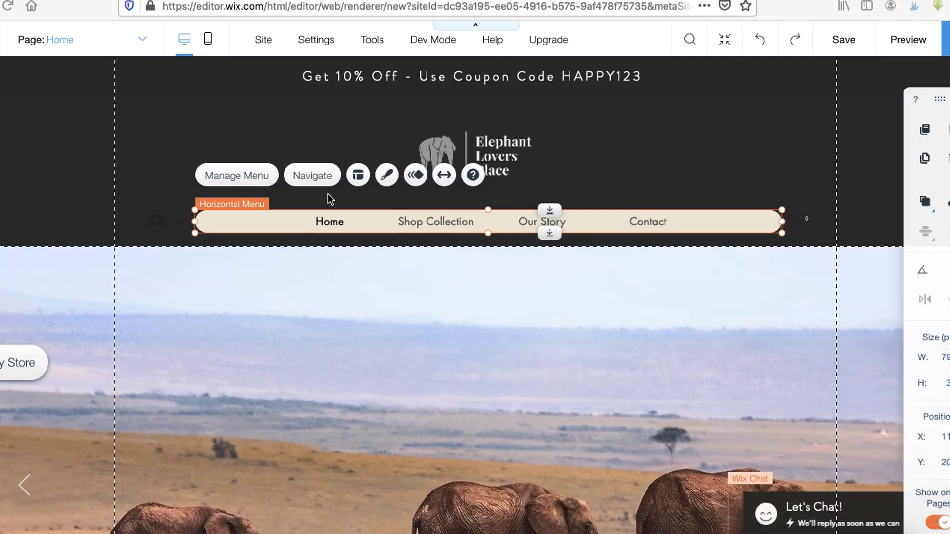
mouse_move(331, 193)
left_mouse_down()
mouse_move(276, 217)
mouse_move(696, 257)
mouse_move(525, 189)
left_mouse_up()
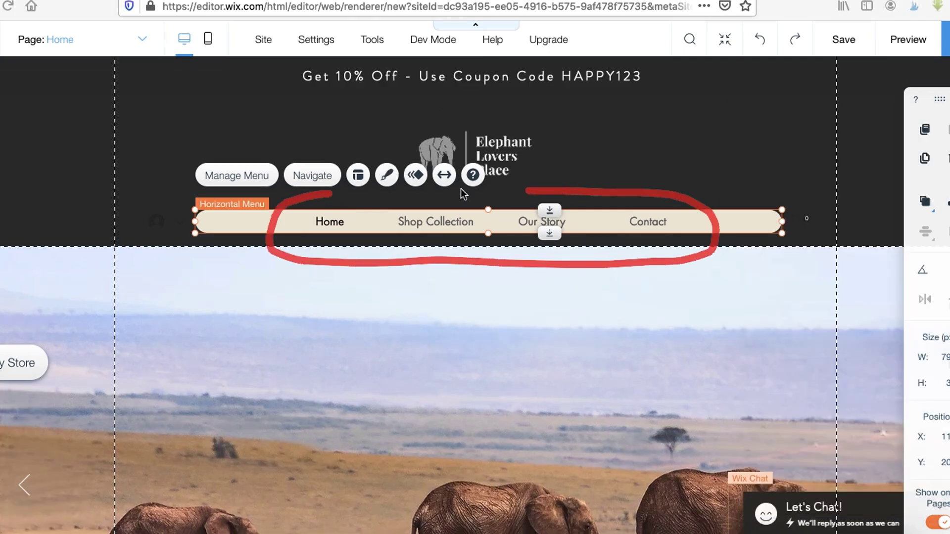
- In the Site Menu, delete the Our Story page and confirm the deletion
double_click(292, 224)
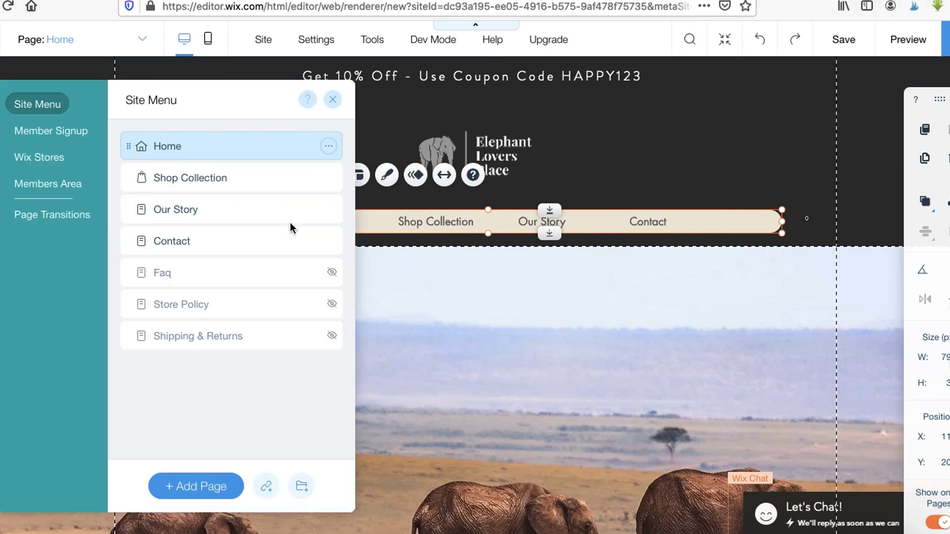
mouse_move(129, 180)
left_mouse_down()
mouse_move(124, 213)
mouse_move(124, 167)
left_mouse_up()
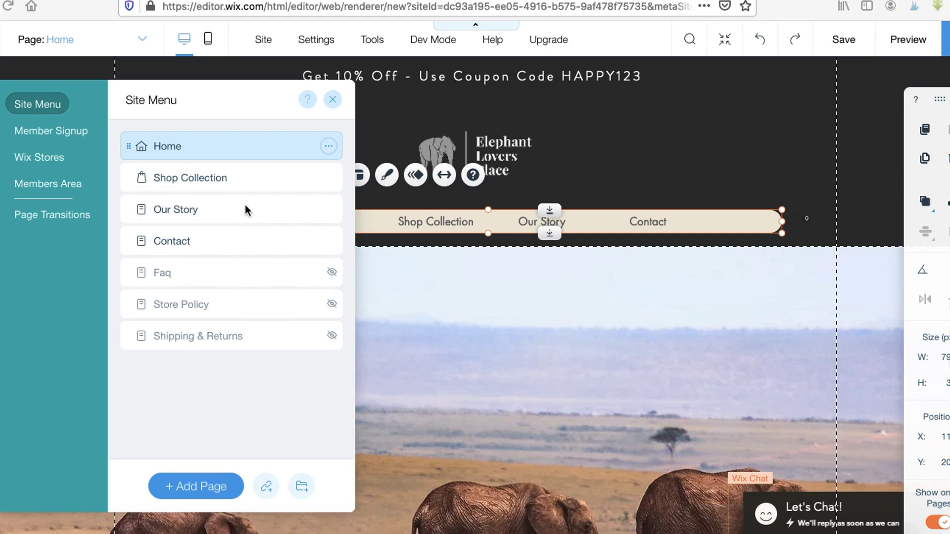
mouse_move(254, 206)
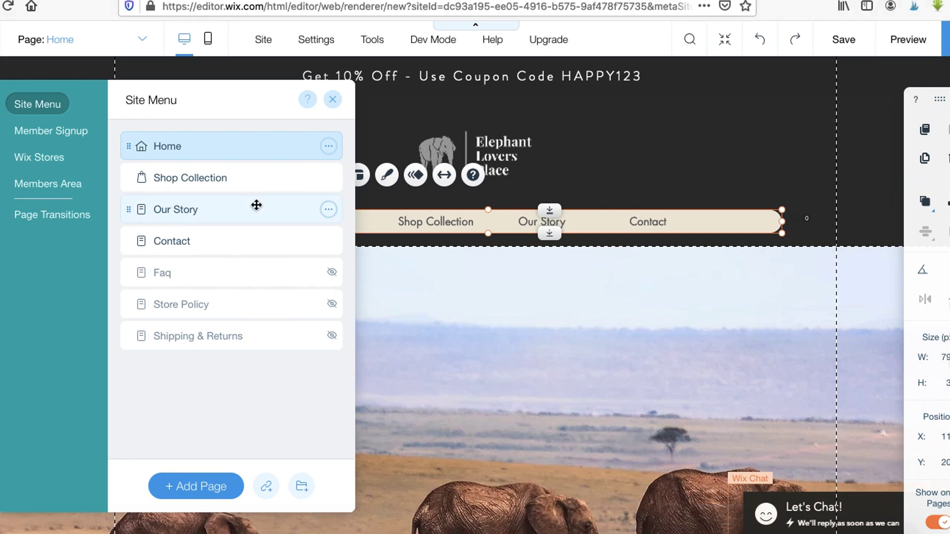
left_click(328, 211)
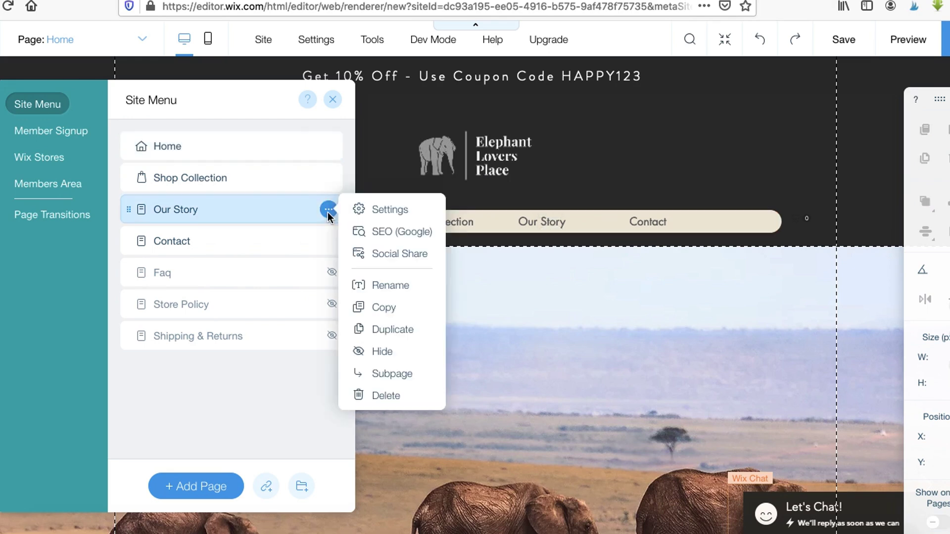
left_click(382, 395)
left_click(631, 342)
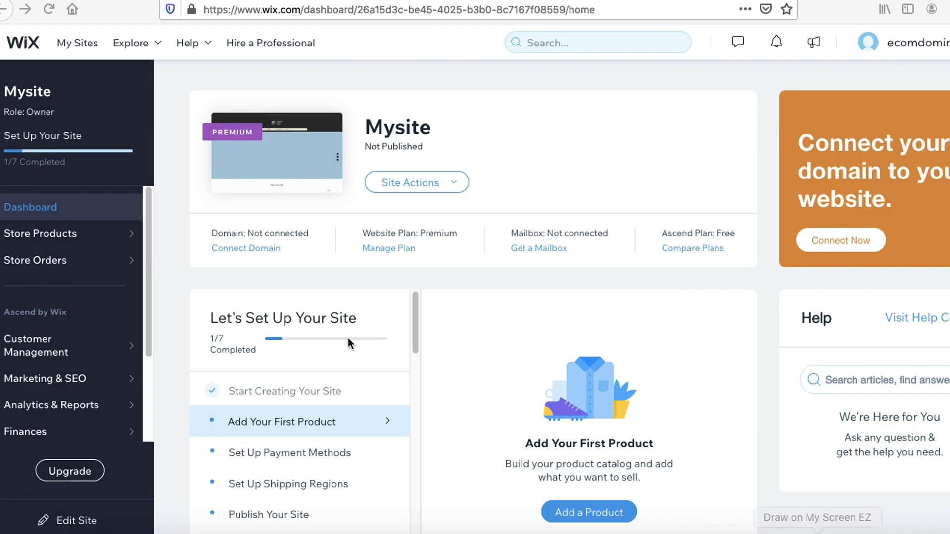
- Search for elephantloversplace.com and connect it as the site's domain
left_click_drag(0, 188, 30, 202)
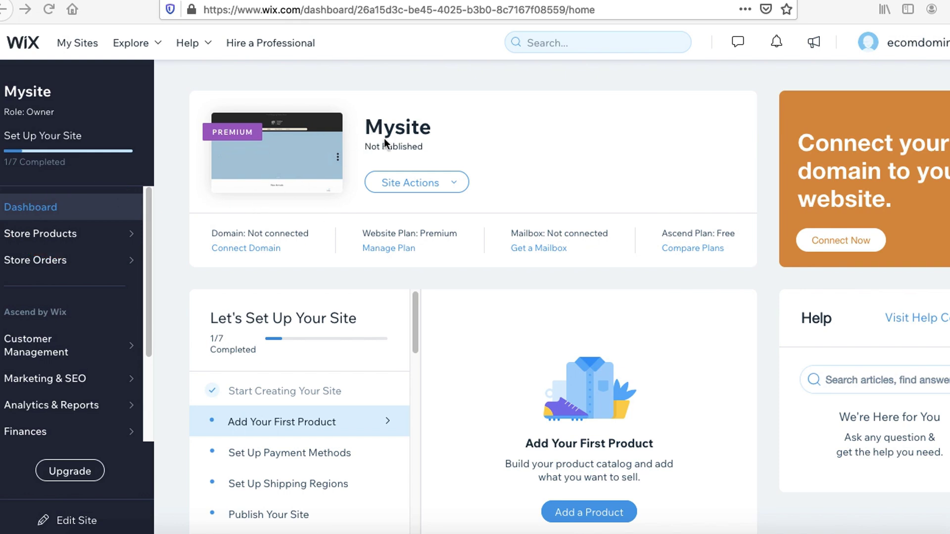
mouse_move(185, 254)
left_mouse_down()
mouse_move(346, 290)
mouse_move(228, 207)
left_mouse_up()
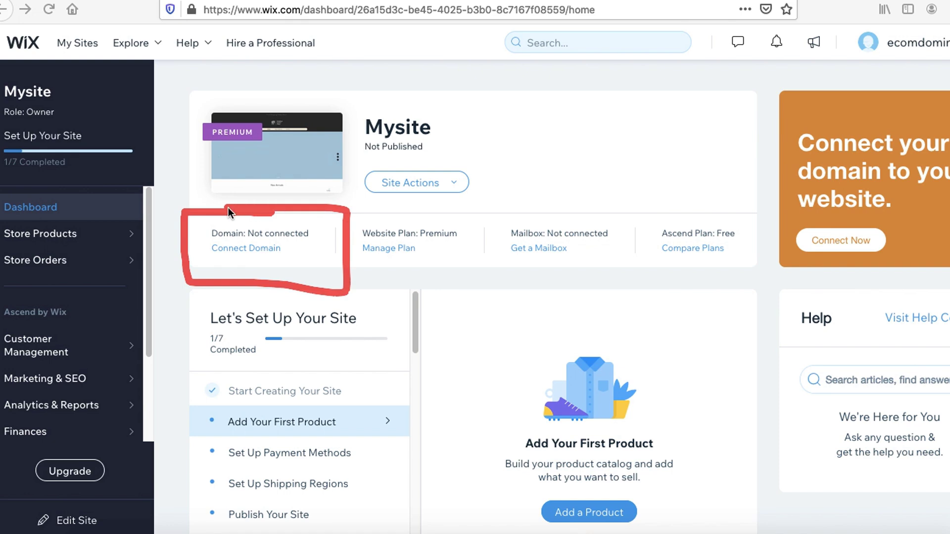
left_click(264, 253)
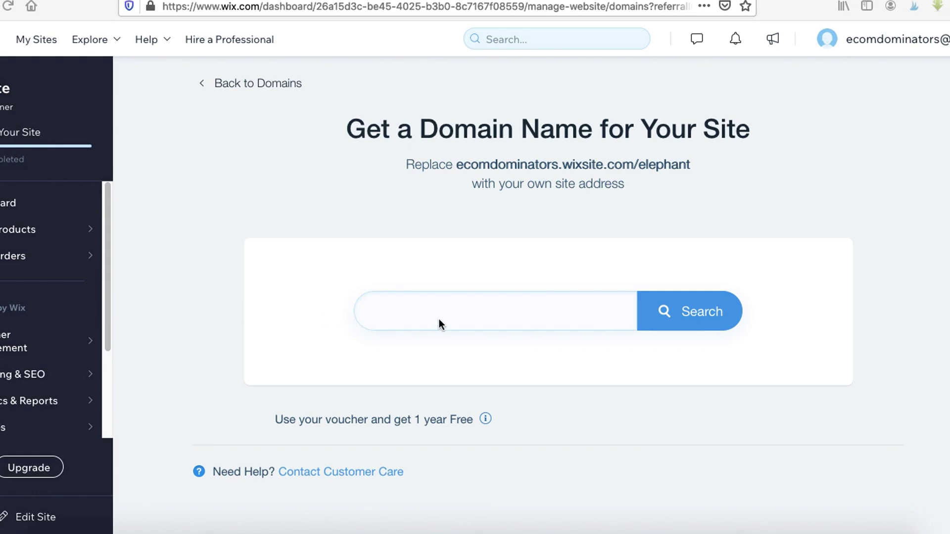
left_click(412, 314)
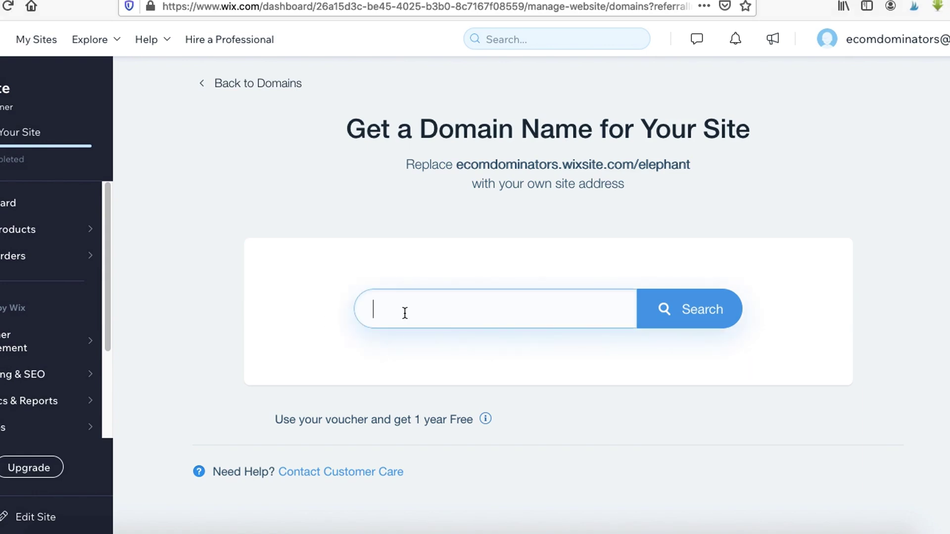
type("elephantloversplace")
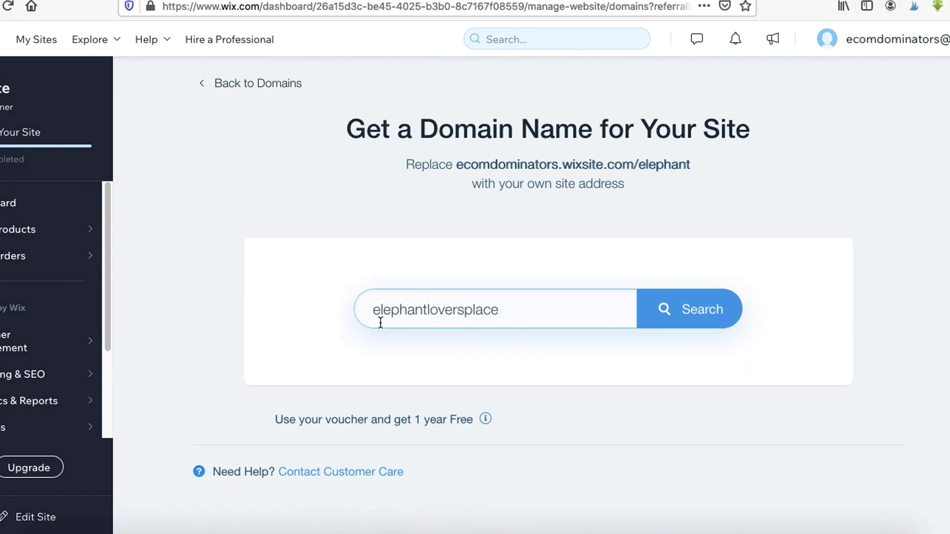
left_click(698, 311)
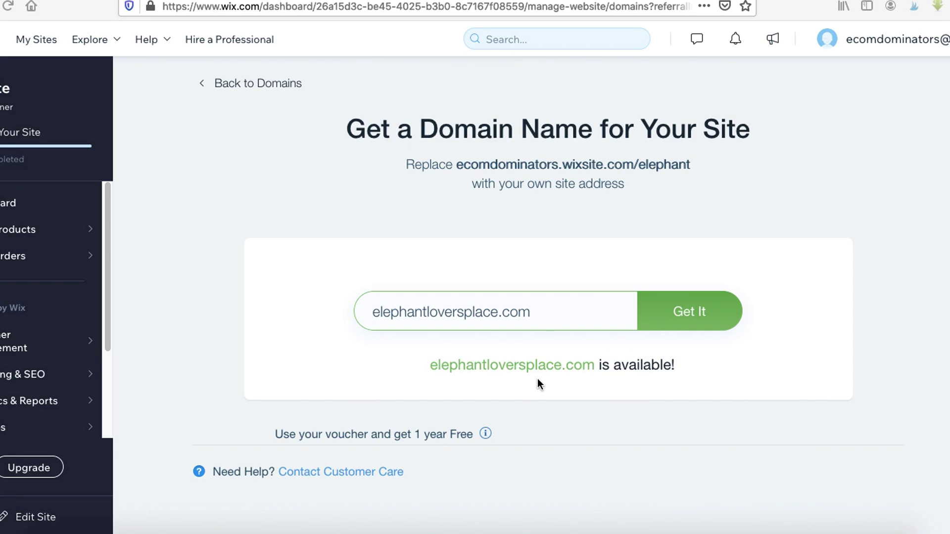
left_click_drag(688, 373, 700, 373)
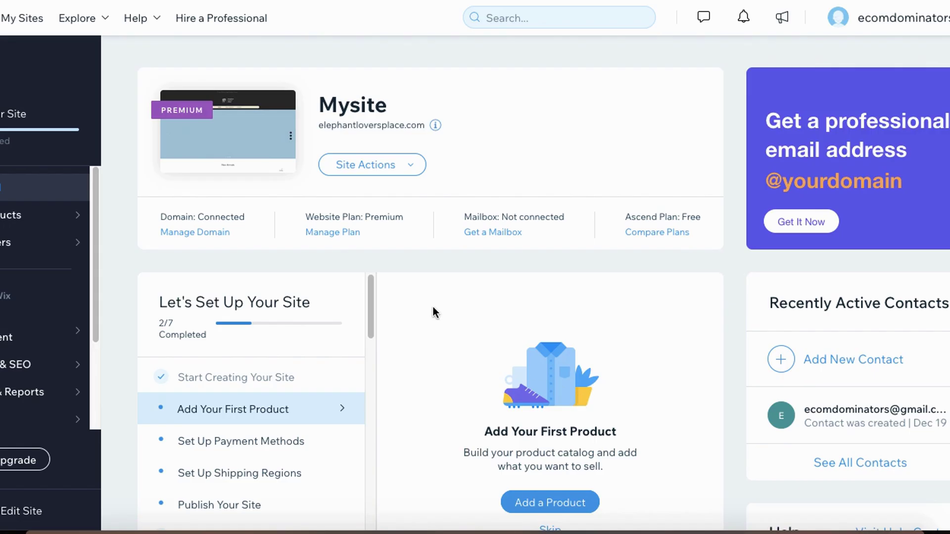
mouse_move(132, 239)
left_mouse_down()
mouse_move(290, 254)
mouse_move(141, 260)
mouse_move(269, 281)
left_mouse_up()
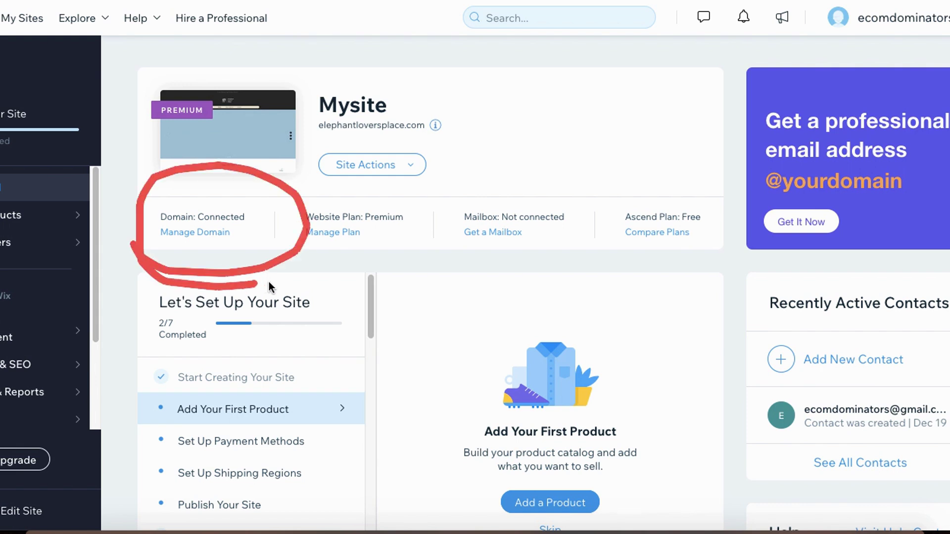
mouse_move(514, 299)
left_mouse_down()
mouse_move(446, 337)
mouse_move(639, 479)
mouse_move(449, 315)
left_mouse_up()
key("Escape")
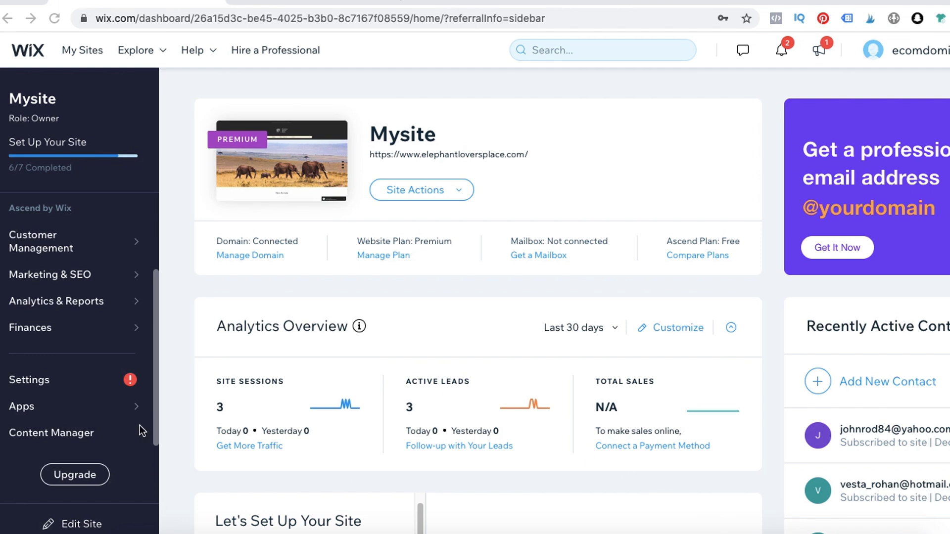
- Search the App Market for 'print'
mouse_move(51, 396)
left_mouse_down()
mouse_move(93, 415)
mouse_move(20, 383)
left_mouse_up()
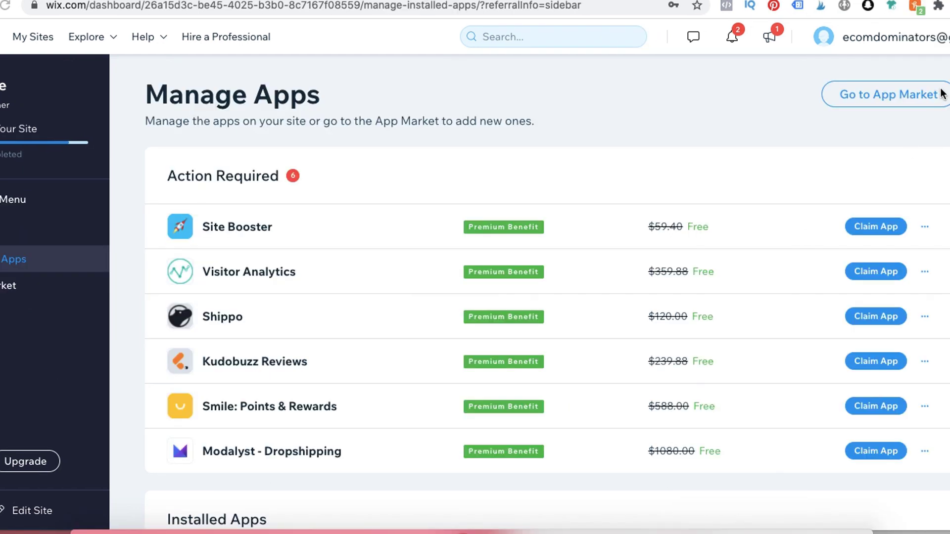
mouse_move(911, 68)
left_mouse_down()
mouse_move(799, 83)
mouse_move(841, 64)
mouse_move(814, 114)
left_mouse_up()
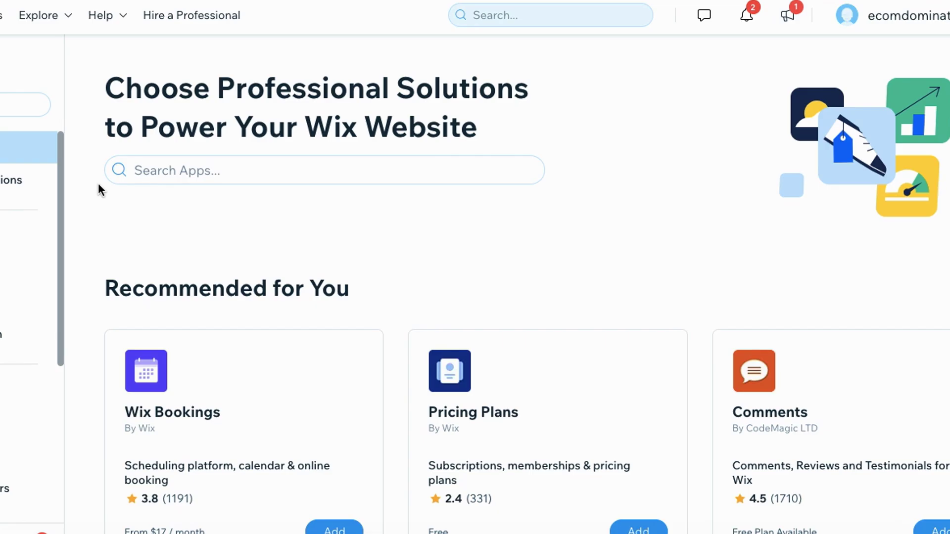
left_click_drag(97, 186, 148, 130)
left_click_drag(101, 163, 184, 187)
left_click(162, 171)
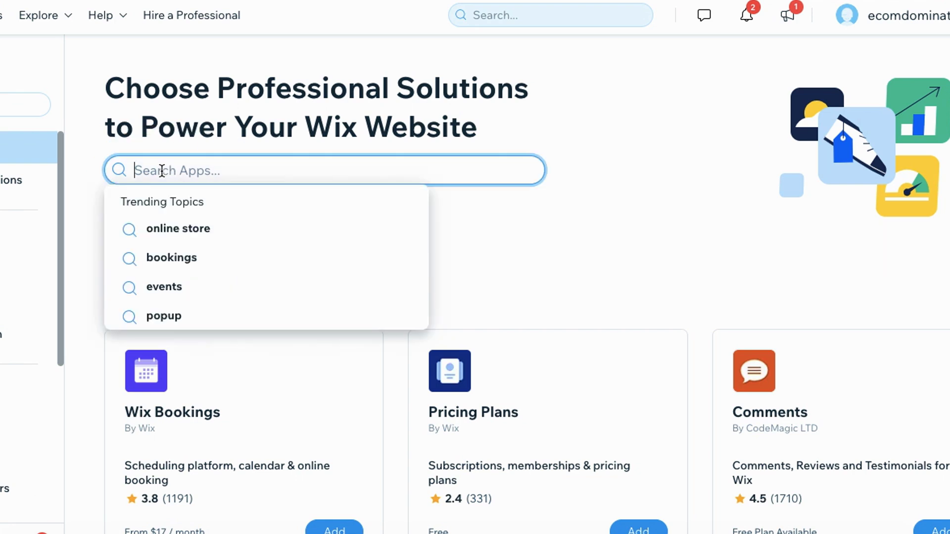
type("print")
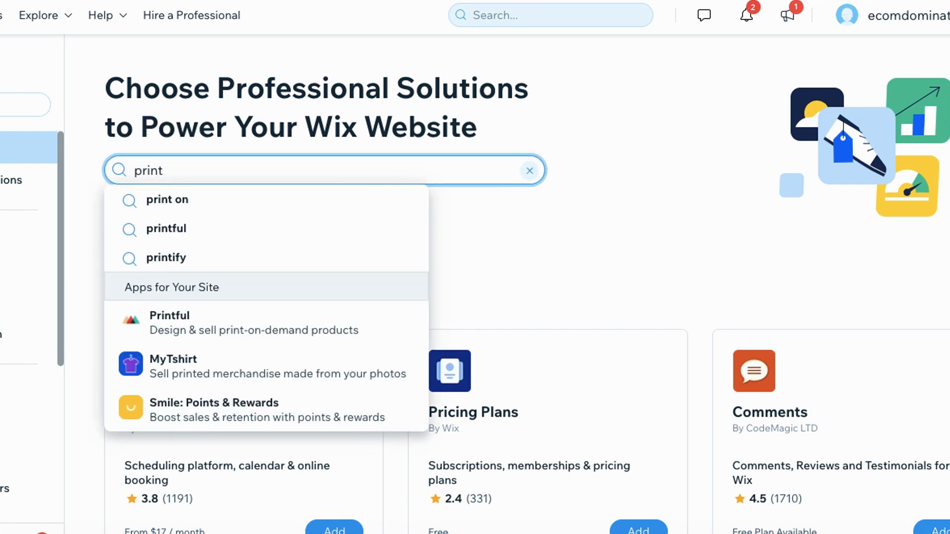
- Install Printful and add Elephant Mug 1 at $19.99 to the store products
left_click(198, 321)
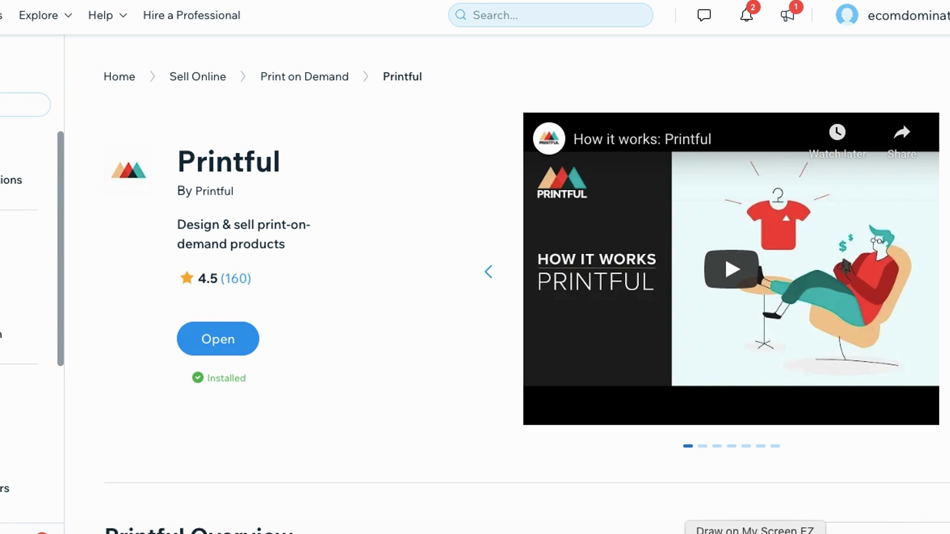
mouse_move(243, 297)
left_mouse_down()
mouse_move(146, 307)
mouse_move(136, 322)
mouse_move(170, 353)
left_mouse_up()
mouse_move(551, 420)
left_mouse_down()
mouse_move(504, 511)
mouse_move(460, 483)
mouse_move(539, 373)
left_mouse_up()
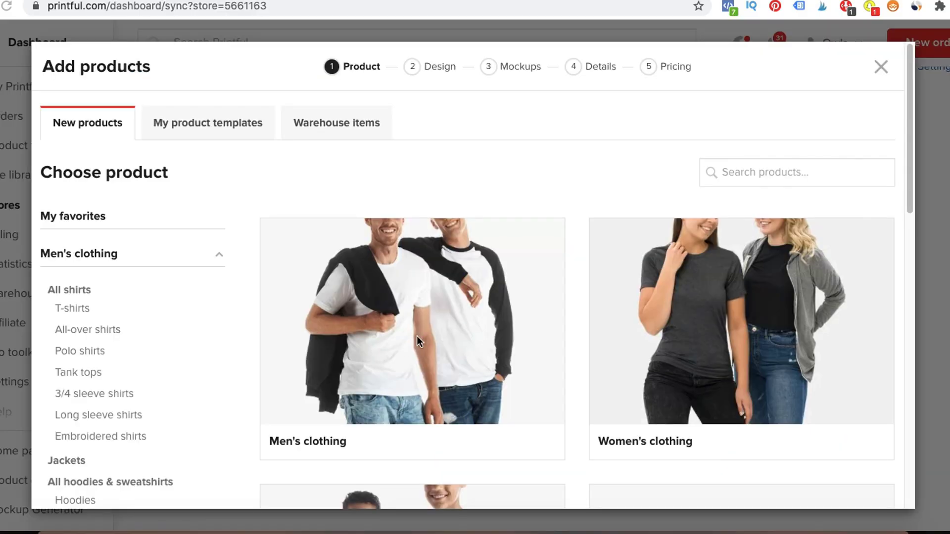
scroll(423, 325, "down", 5)
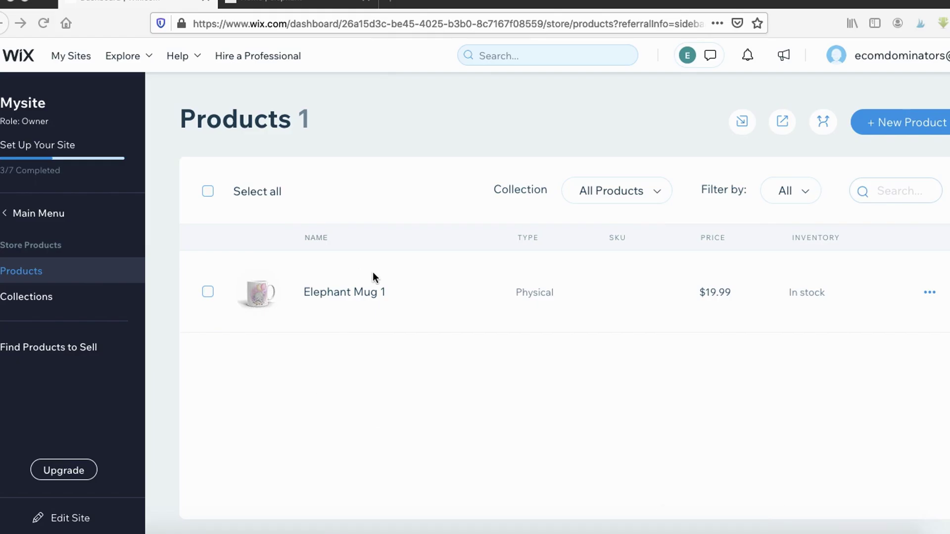
- Open Elephant Mug 1 and review its images, $19.99 price, description and 11oz/15oz sizes
left_click(319, 295)
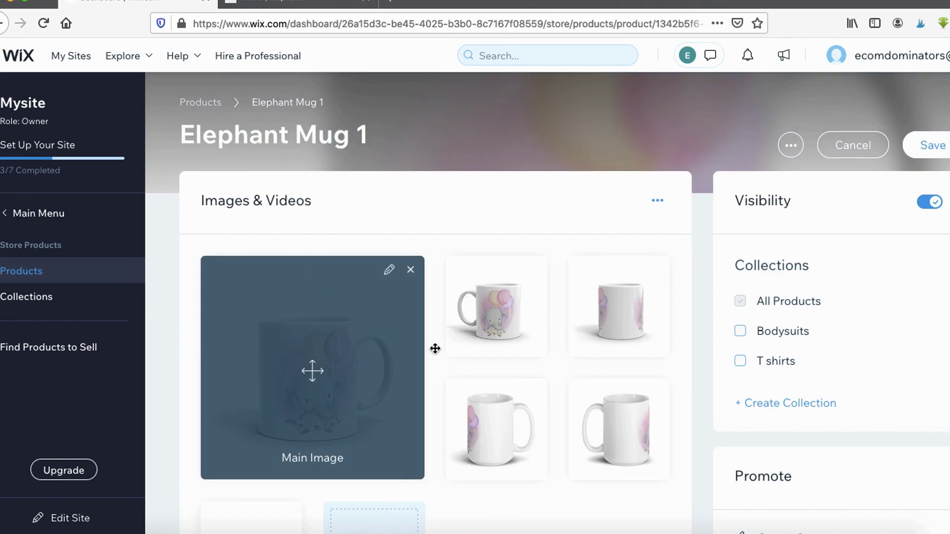
scroll(544, 361, "down", 6)
scroll(572, 370, "down", 3)
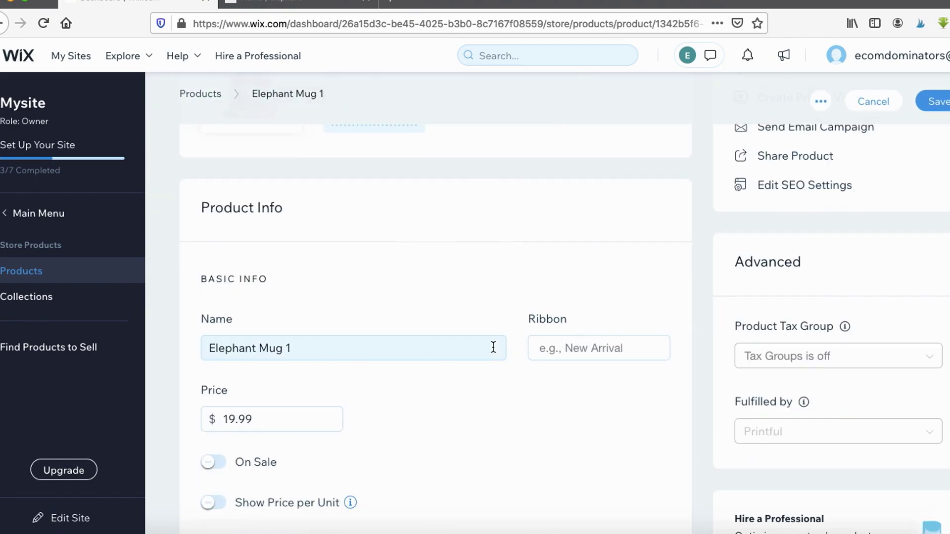
scroll(253, 292, "down", 3)
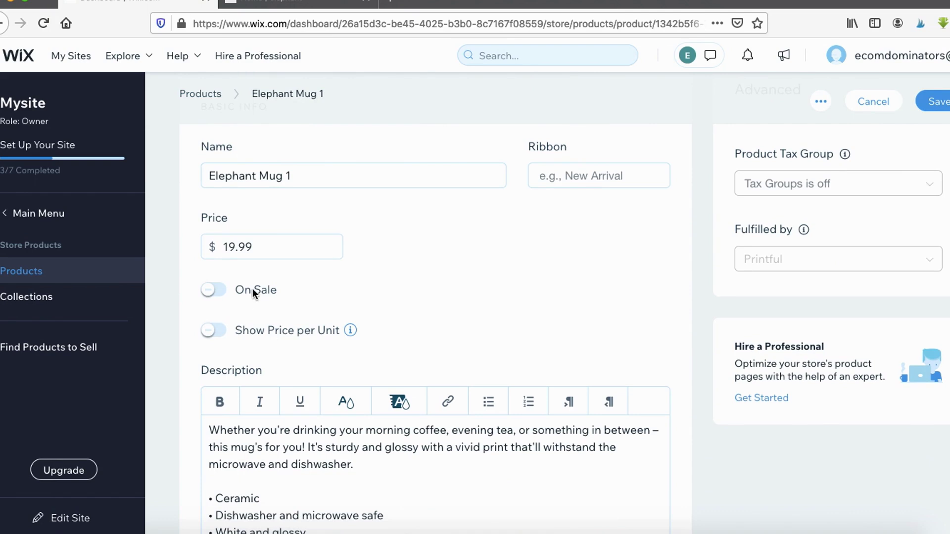
scroll(219, 266, "down", 9)
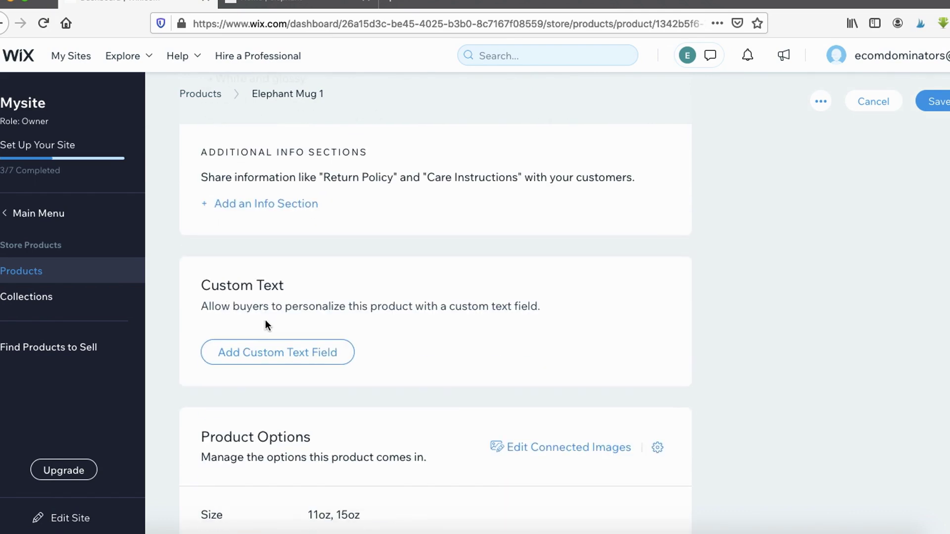
scroll(347, 345, "up", 10)
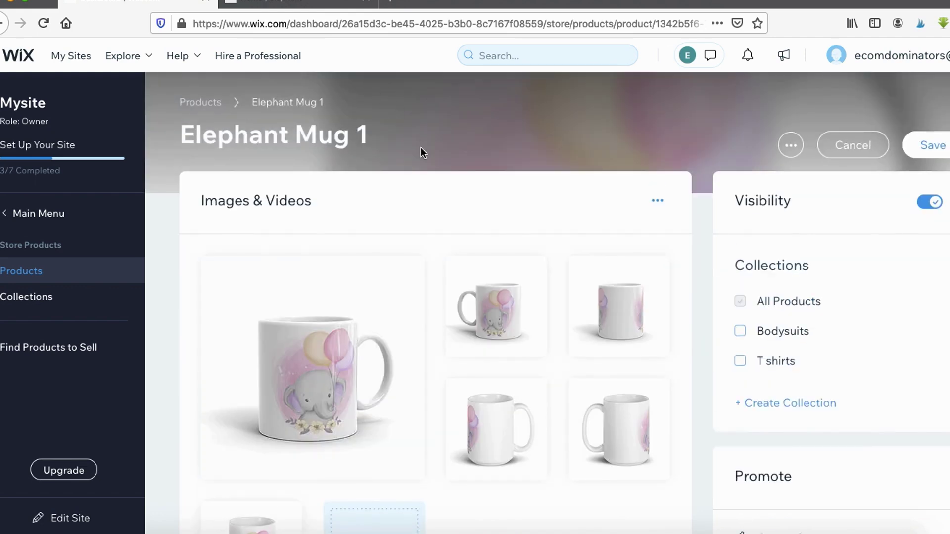
- Check that Elephant Mugs 1–3 are synced in Printful, then bring up the Elephant Lovers Place storefront
left_click(296, 4)
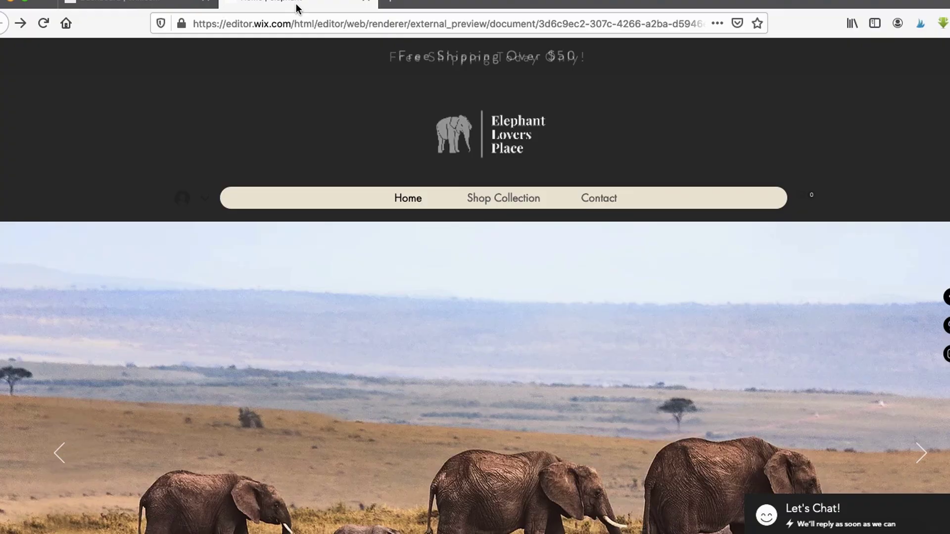
scroll(456, 326, "down", 12)
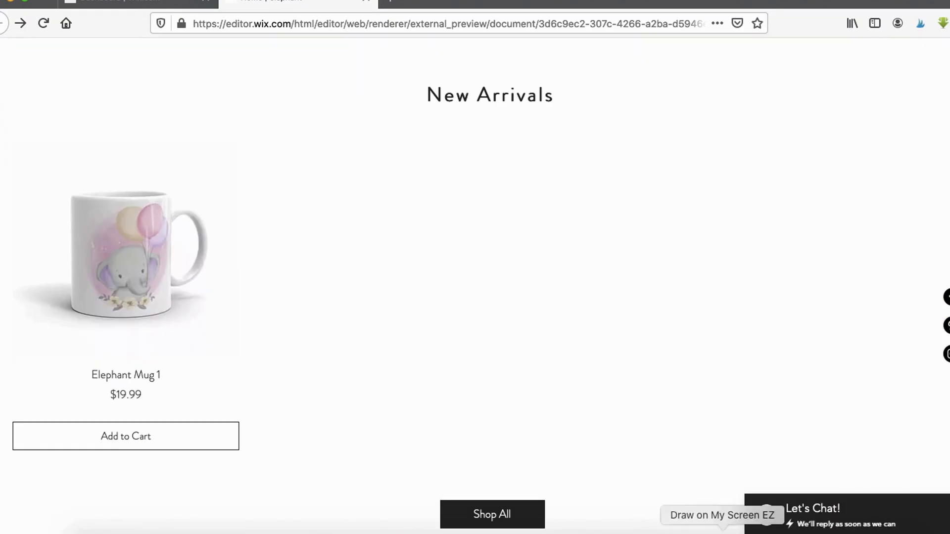
mouse_move(146, 128)
left_mouse_down()
mouse_move(55, 153)
mouse_move(91, 474)
mouse_move(242, 200)
mouse_move(122, 109)
left_mouse_up()
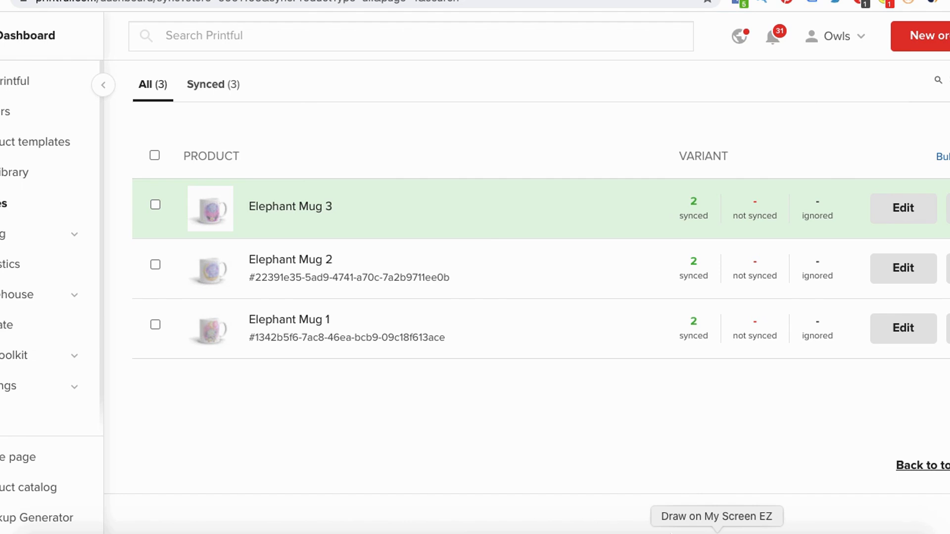
mouse_move(238, 161)
left_mouse_down()
mouse_move(149, 401)
mouse_move(277, 166)
left_mouse_up()
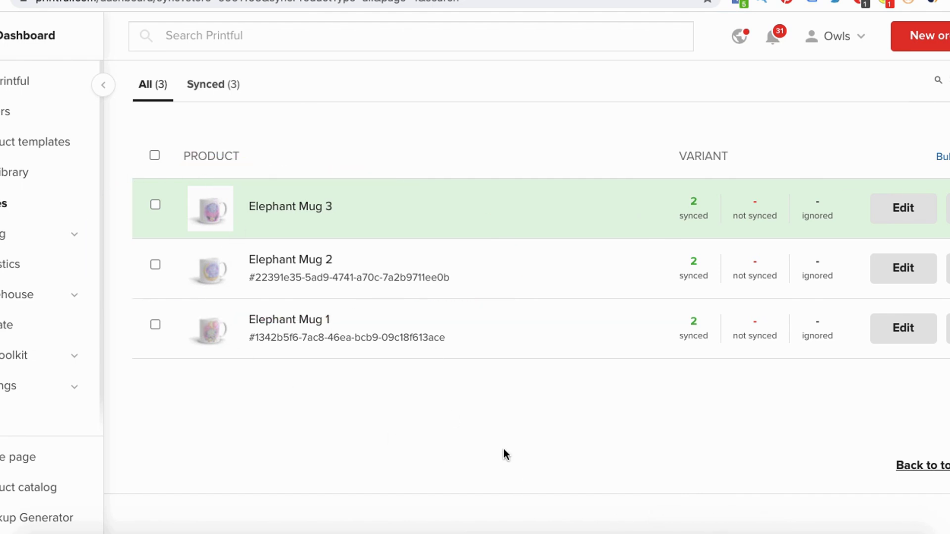
left_click(477, 529)
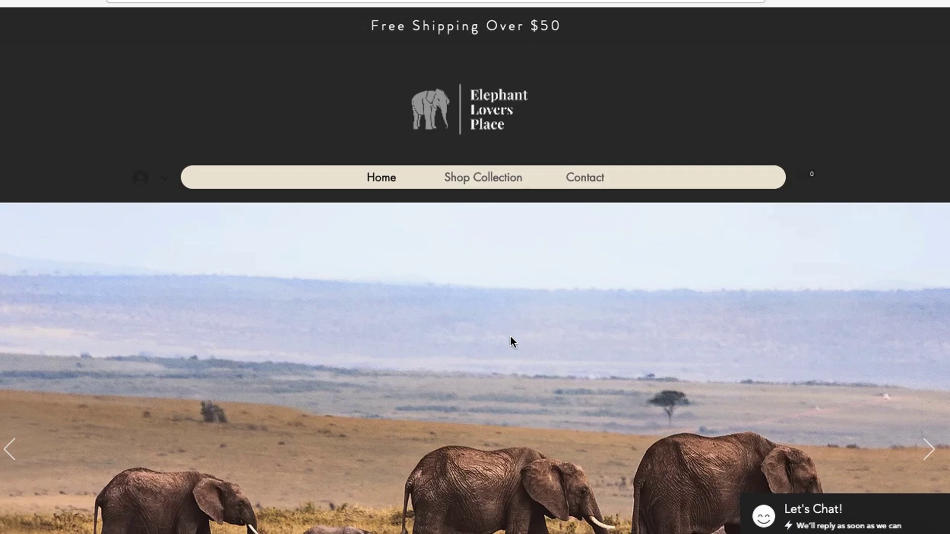
- Scroll the storefront to New Arrivals showing Elephant Mugs 1, 2 and 3 at $19.99, then back up
scroll(508, 337, "down", 6)
scroll(506, 342, "down", 10)
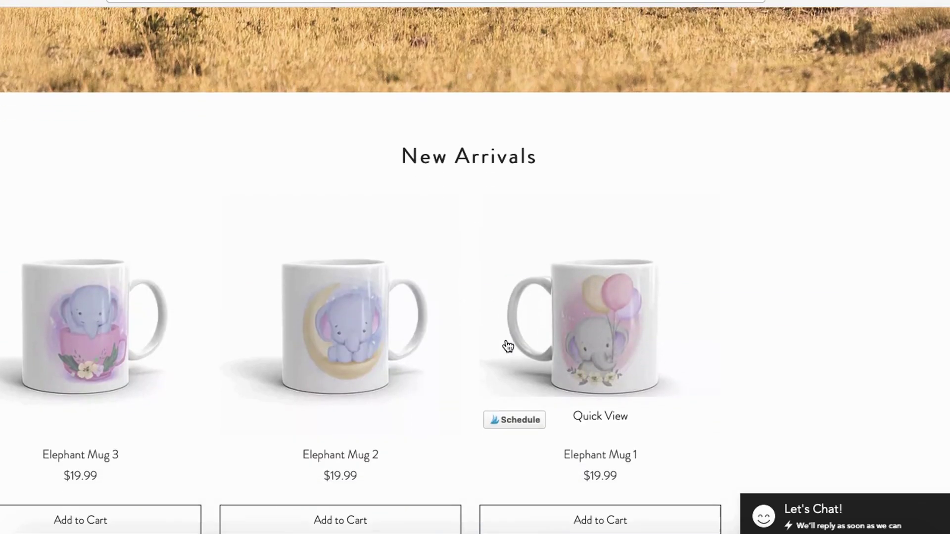
mouse_move(267, 215)
left_mouse_down()
mouse_move(416, 241)
mouse_move(232, 178)
left_mouse_up()
mouse_move(61, 242)
left_mouse_down()
mouse_move(225, 99)
mouse_move(203, 285)
left_mouse_up()
key("Escape")
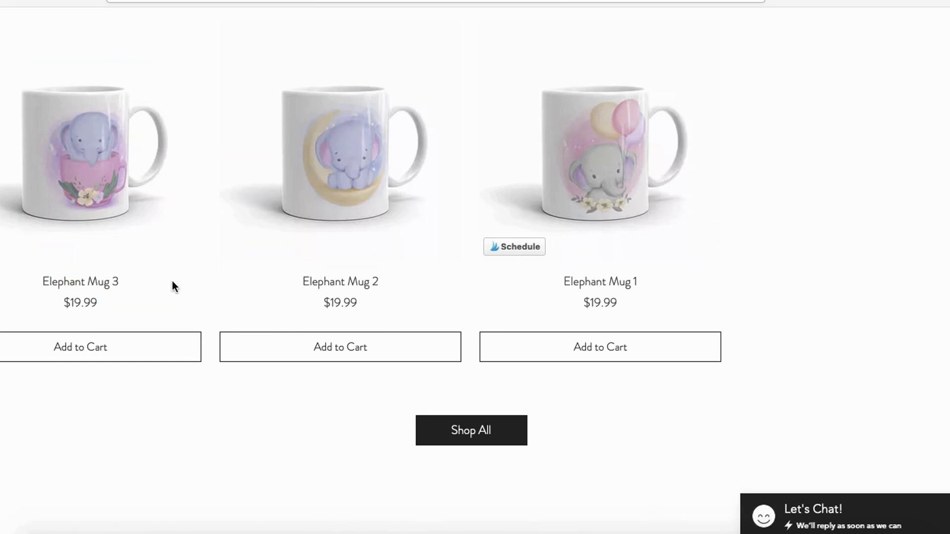
scroll(119, 287, "up", 1)
scroll(720, 302, "up", 10)
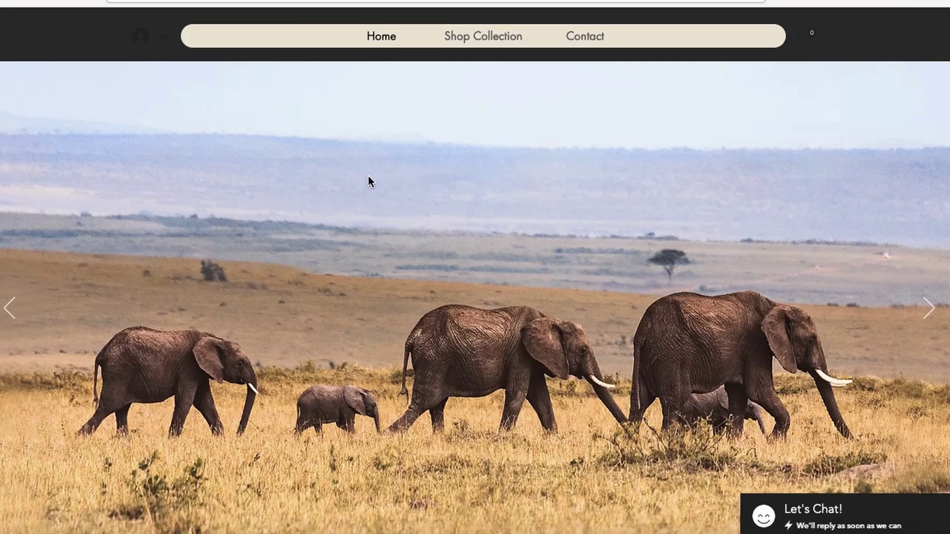
scroll(369, 182, "up", 3)
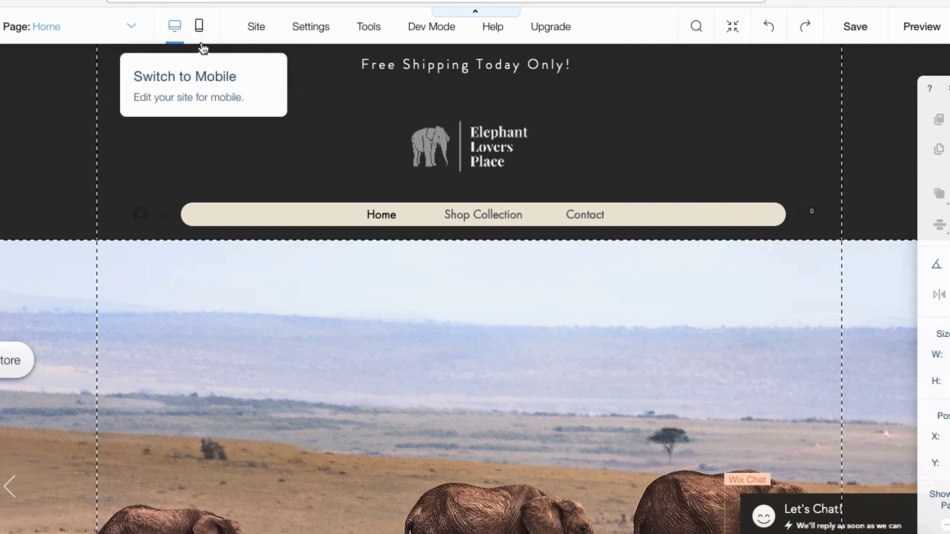
- Switch the editor to the home page's mobile layout
left_click(200, 30)
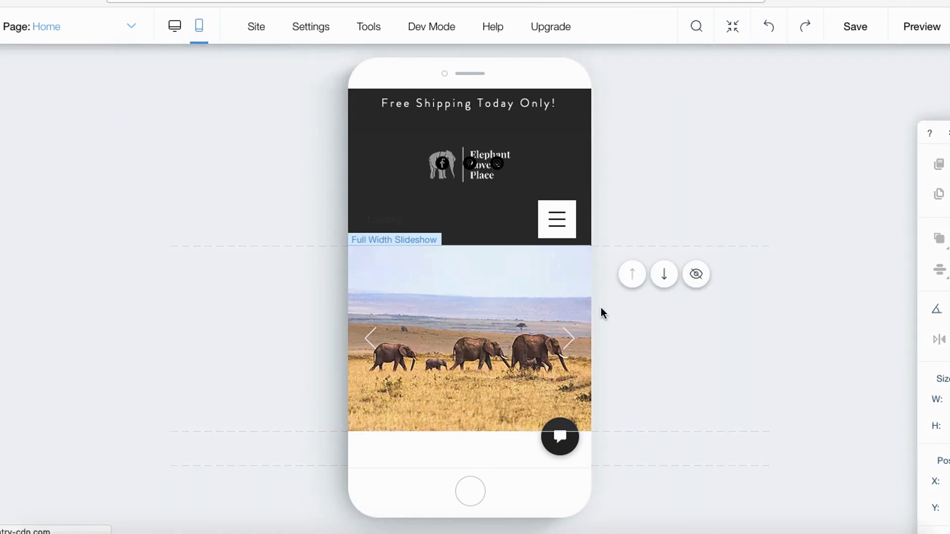
mouse_move(623, 411)
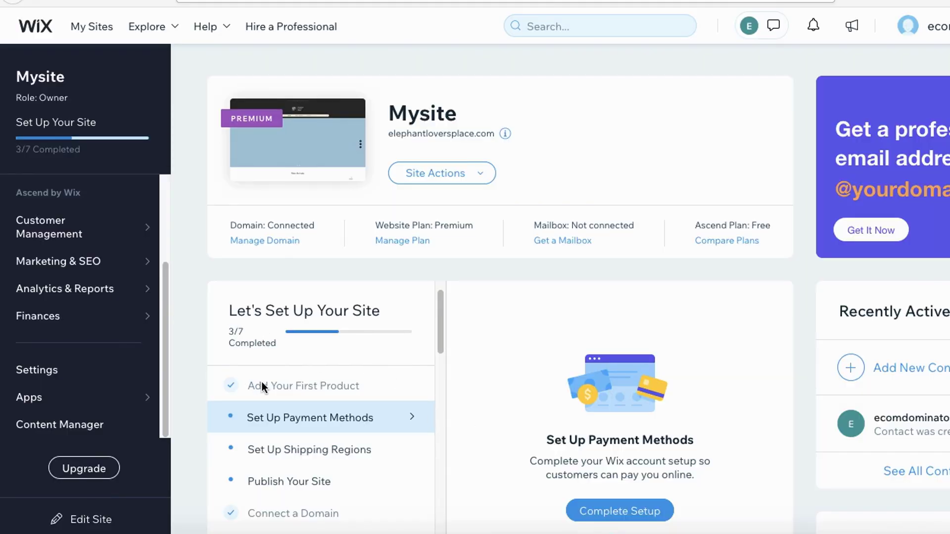
- Go to the site settings' shipping options for the Domestic region
mouse_move(10, 388)
left_mouse_down()
mouse_move(85, 332)
mouse_move(78, 397)
mouse_move(13, 426)
left_mouse_up()
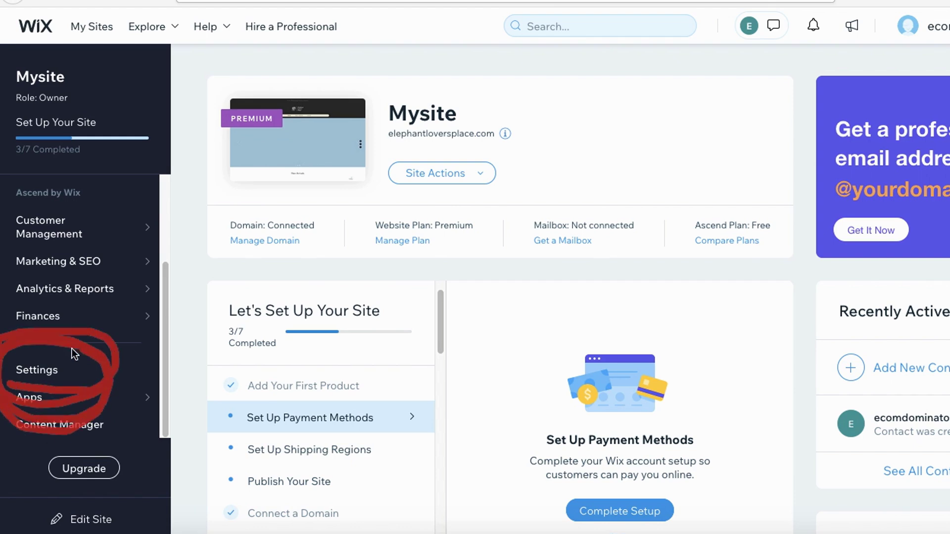
left_click(74, 369)
mouse_move(485, 362)
left_mouse_down()
mouse_move(494, 429)
mouse_move(643, 364)
mouse_move(435, 360)
left_mouse_up()
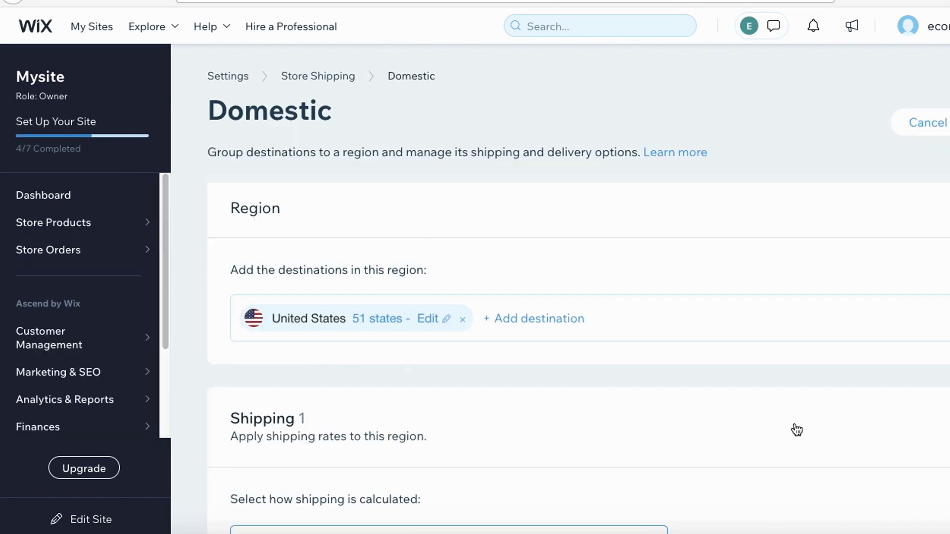
scroll(795, 433, "down", 6)
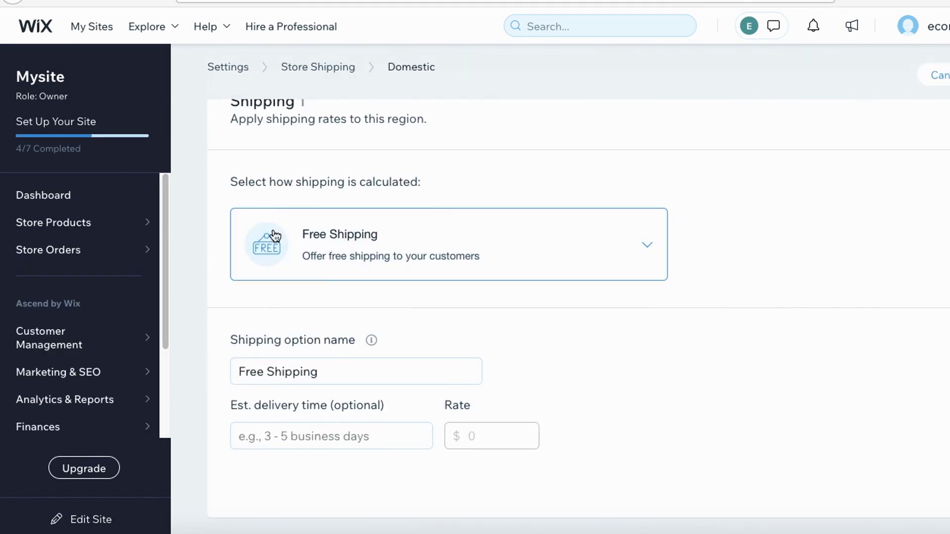
- Set Domestic shipping to Rate by Weight, creating Standard Shipping with 0–1 lb and 1 lb+ ranges
left_click(647, 233)
scroll(640, 227, "down", 3)
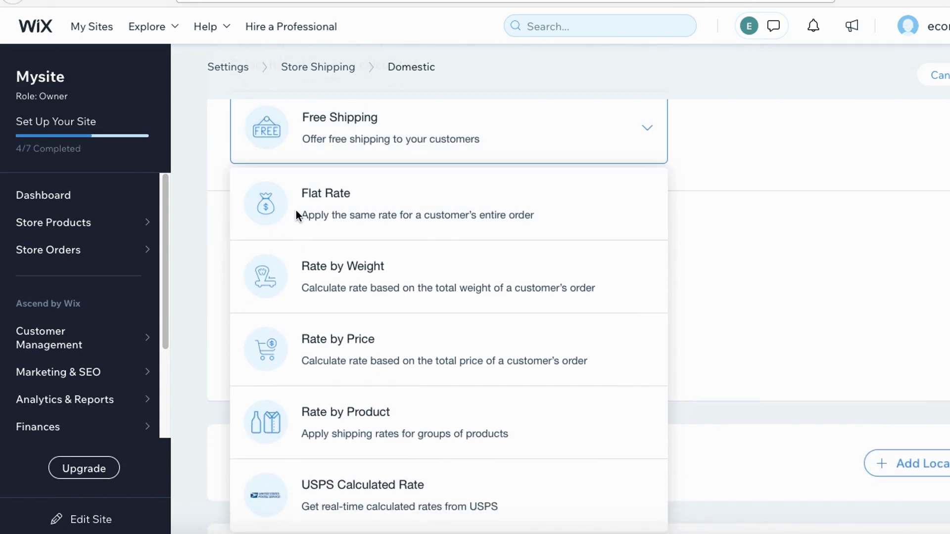
left_click_drag(296, 209, 393, 208)
left_click_drag(334, 282, 422, 282)
left_click_drag(322, 438, 433, 430)
left_click(396, 269)
left_click_drag(503, 227, 564, 247)
left_click_drag(692, 225, 760, 269)
key("Escape")
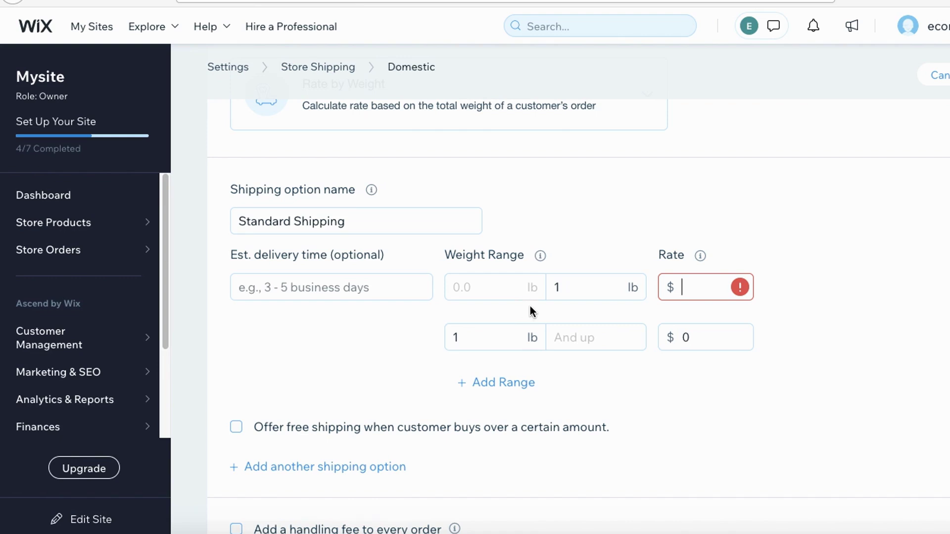
- Set Standard Shipping rates to $4.99 for 0–1 lb and $5.99 for the next range
mouse_move(570, 257)
left_mouse_down()
mouse_move(536, 280)
mouse_move(653, 315)
mouse_move(564, 250)
left_mouse_up()
left_click_drag(537, 308, 745, 309)
left_click(706, 286)
type("4.99")
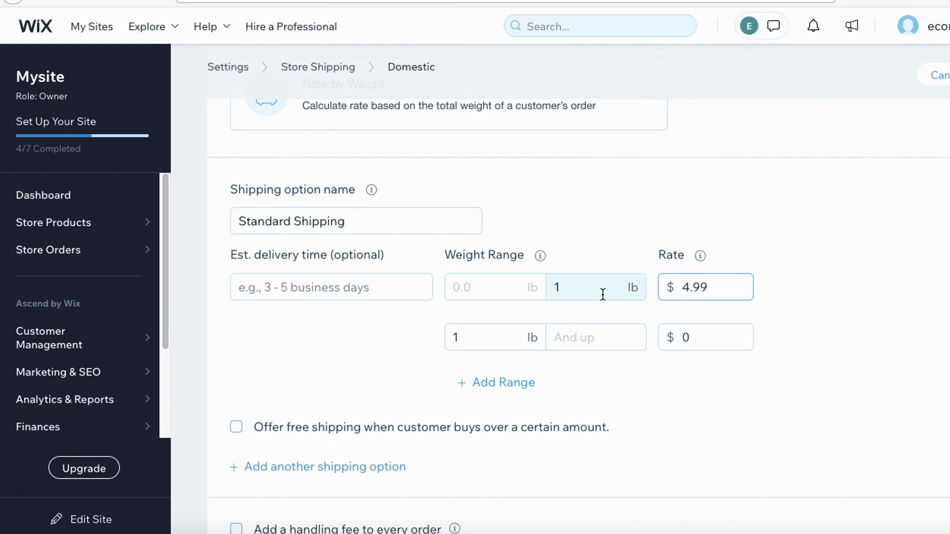
left_click(578, 340)
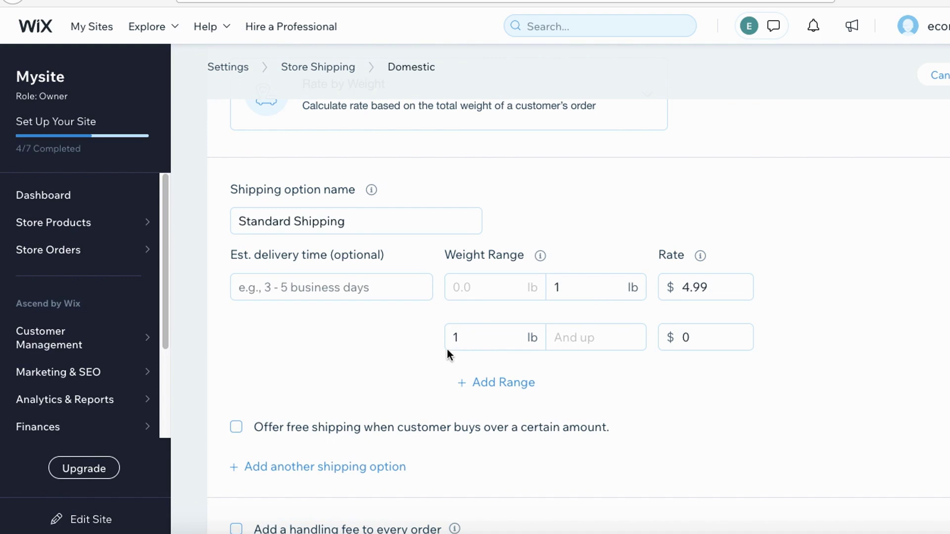
left_click(710, 335)
key("ctrl+a")
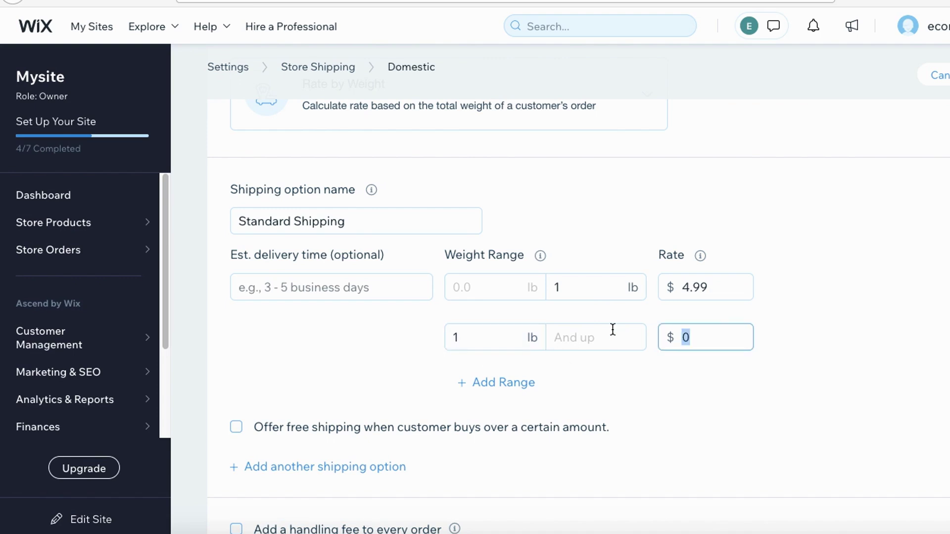
type("5.99")
- Add two more weight ranges priced $6.99 and $7.99
left_click(500, 382)
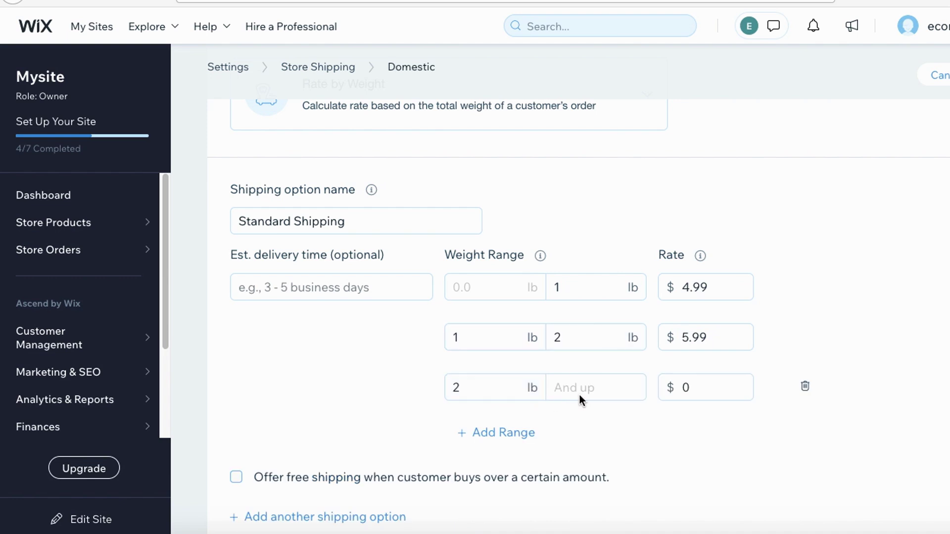
left_click(699, 388)
key("ctrl+a")
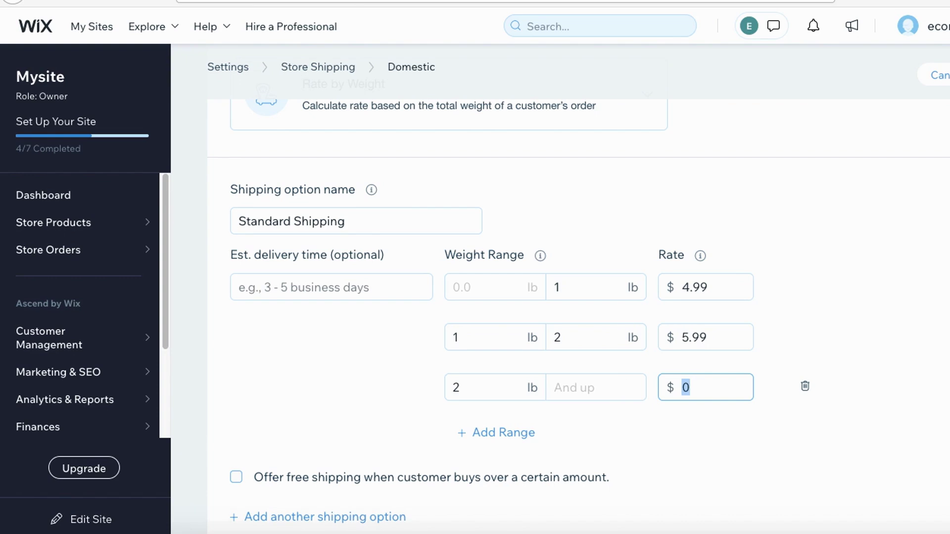
type("6.99")
left_click(507, 435)
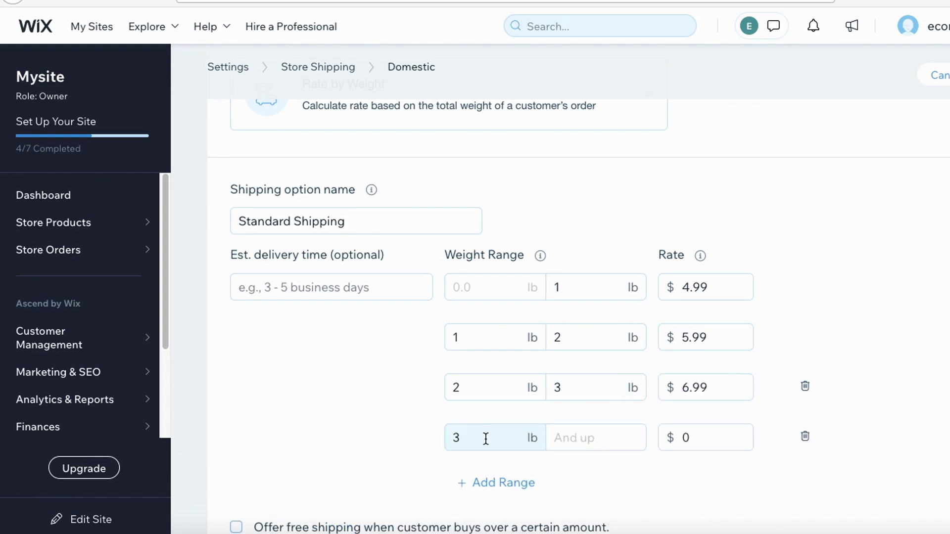
left_click_drag(722, 439, 640, 439)
type("7.99")
left_click(901, 435)
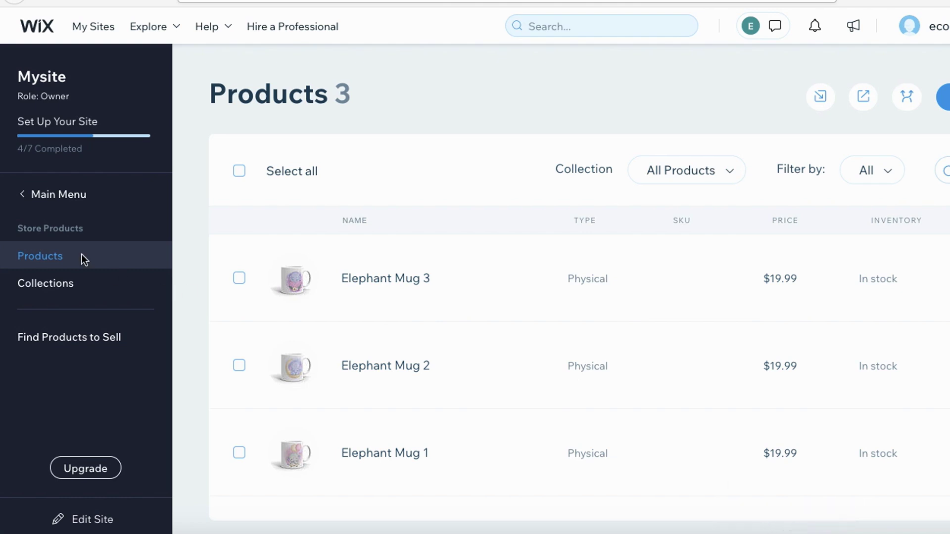
- Open Elephant Mug 1 from the Products list for editing
mouse_move(47, 233)
left_mouse_down()
mouse_move(82, 236)
mouse_move(59, 231)
left_mouse_up()
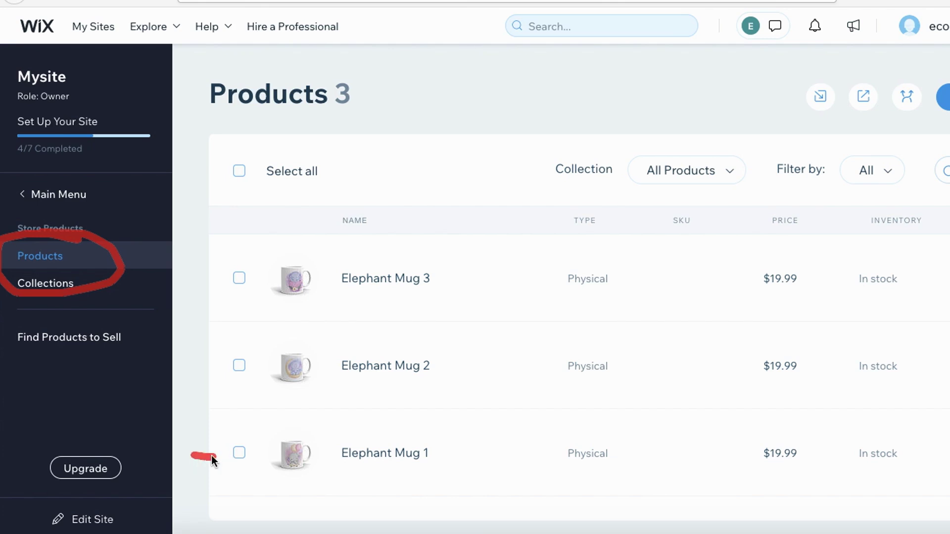
left_click_drag(172, 371, 250, 369)
left_click_drag(188, 280, 254, 277)
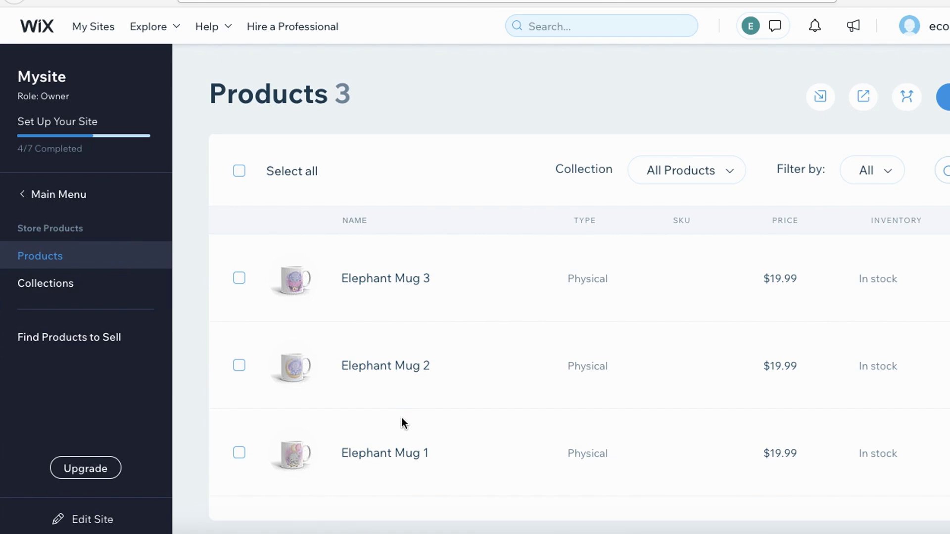
left_click(385, 451)
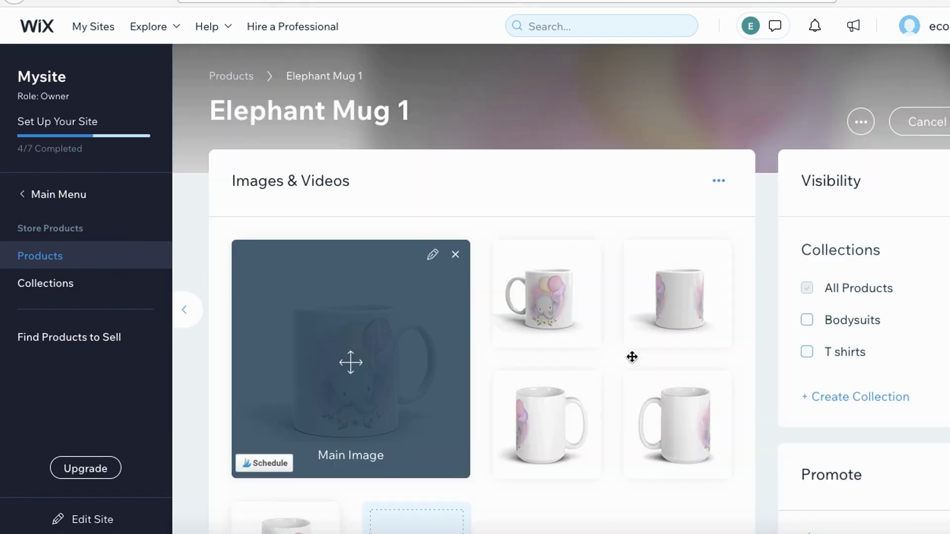
scroll(754, 377, "down", 20)
scroll(760, 378, "down", 10)
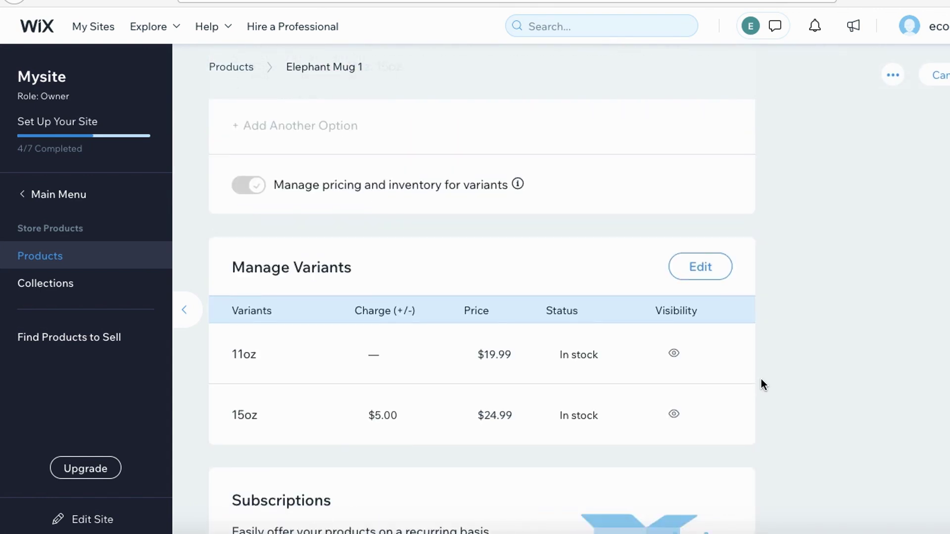
scroll(727, 235, "up", 4)
left_click(786, 531)
left_click_drag(216, 299, 333, 299)
- Give the 11oz and 15oz variants a 1 lb shipping weight each
mouse_move(714, 232)
left_mouse_down()
mouse_move(761, 302)
mouse_move(755, 316)
mouse_move(673, 350)
left_mouse_up()
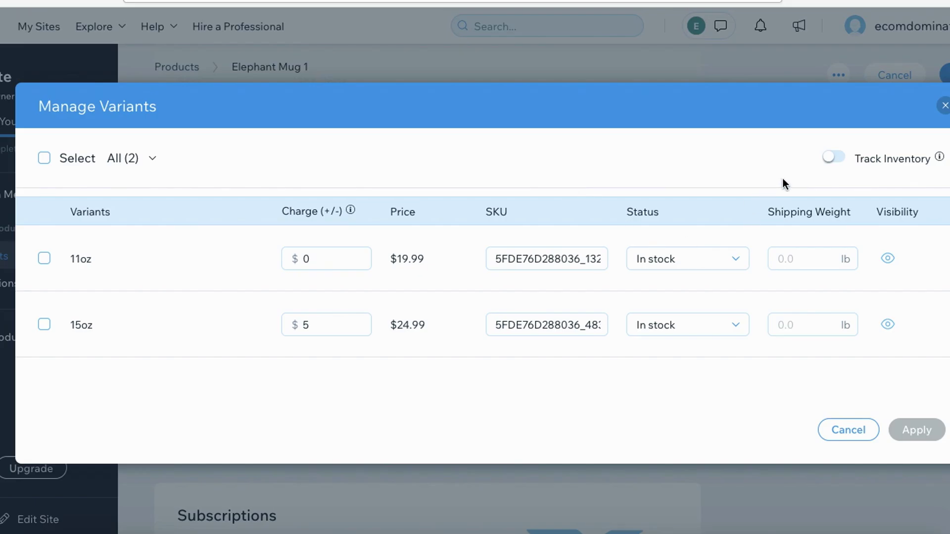
mouse_move(785, 178)
left_mouse_down()
mouse_move(767, 231)
mouse_move(791, 184)
left_mouse_up()
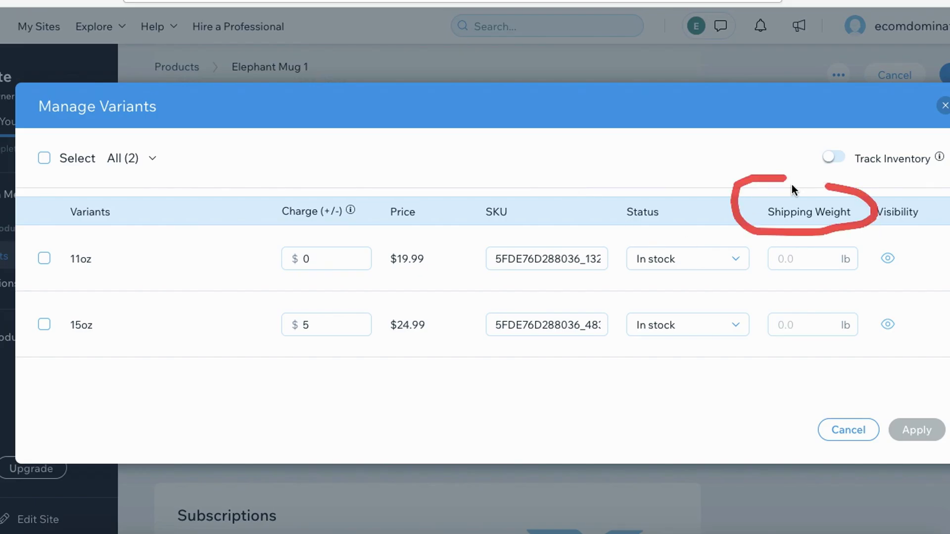
left_click(794, 257)
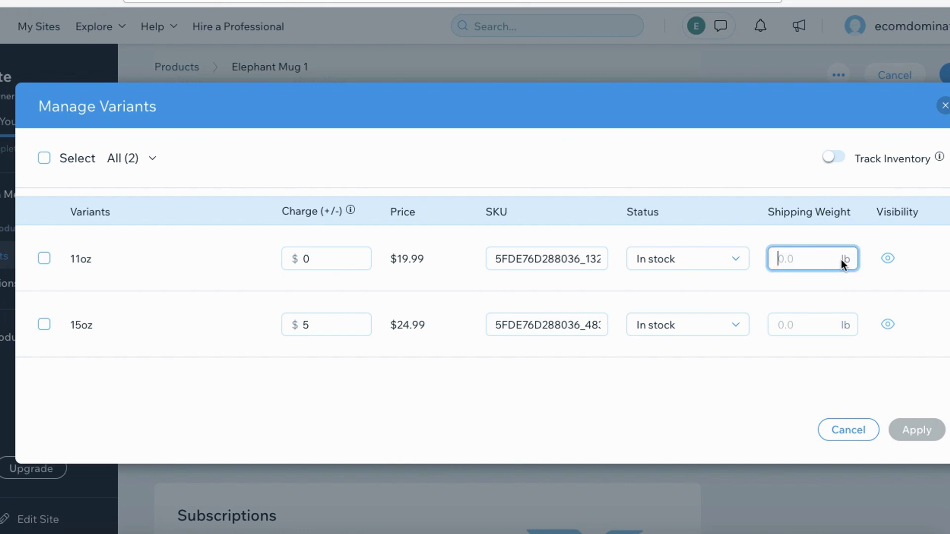
type("1")
left_click(805, 334)
type("1")
left_click(811, 360)
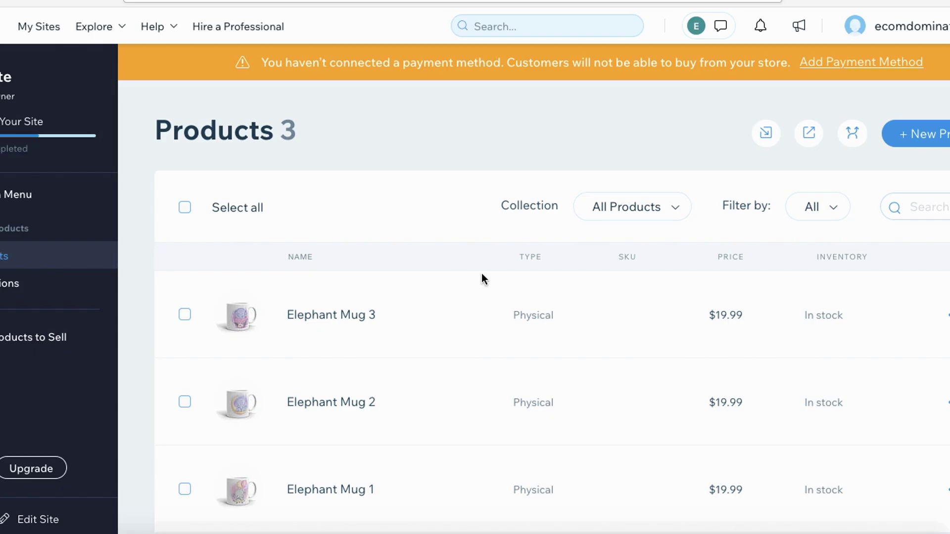
- Review the Accept Payments options, Wix Payments and PayPal, leaving both unconnected
left_click_drag(384, 75, 504, 82)
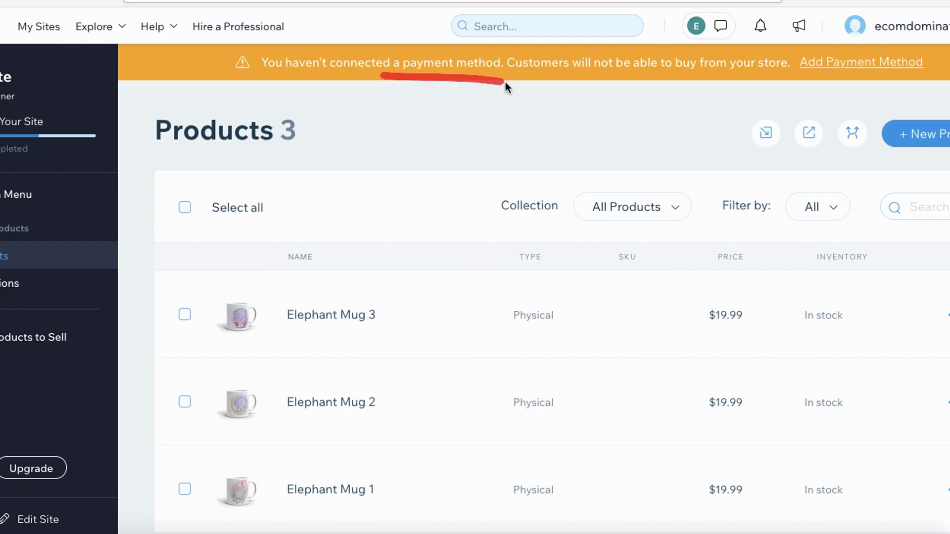
mouse_move(785, 81)
left_mouse_down()
mouse_move(942, 62)
mouse_move(766, 89)
mouse_move(878, 48)
left_mouse_up()
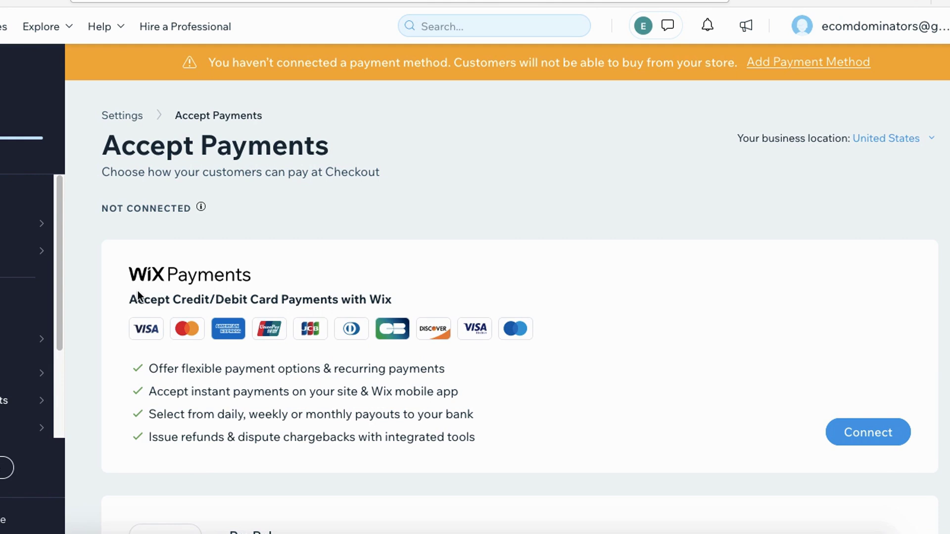
left_click_drag(138, 292, 305, 289)
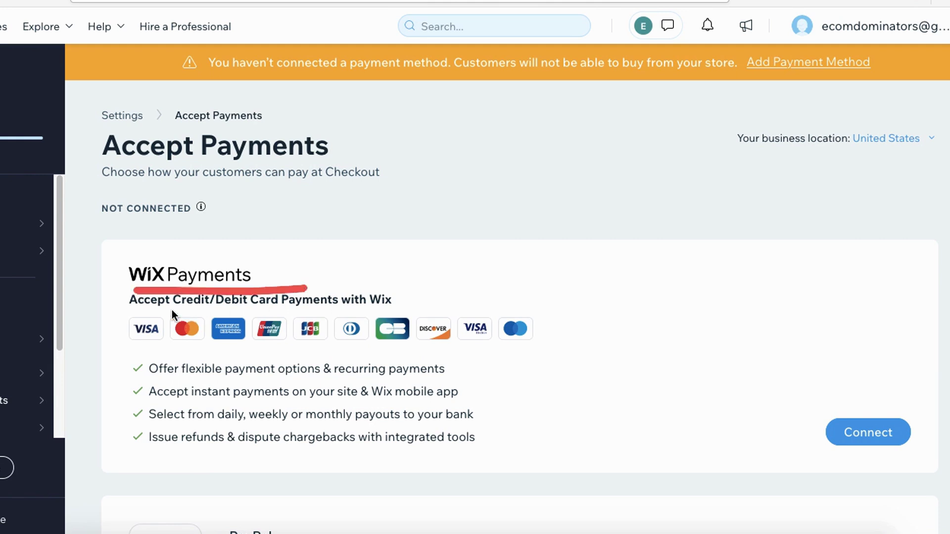
left_click_drag(171, 310, 304, 310)
scroll(304, 311, "down", 2)
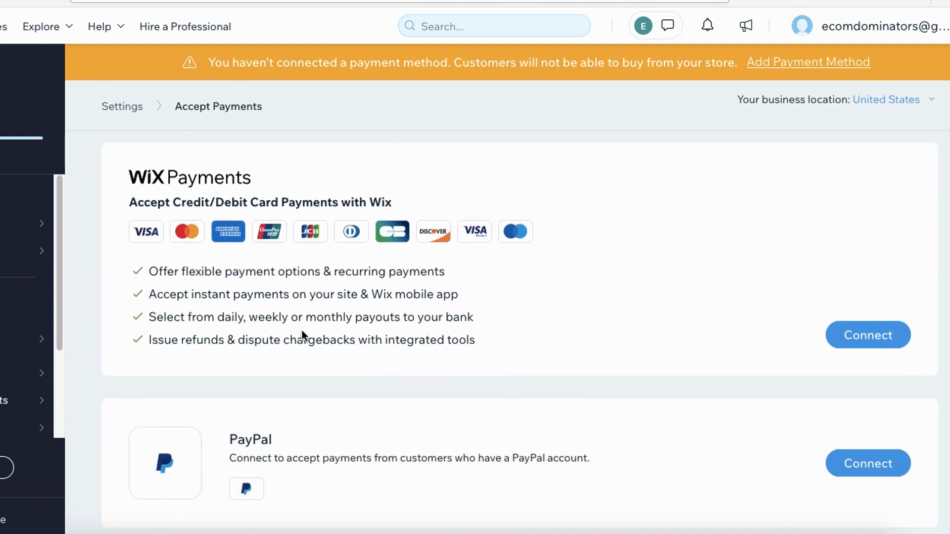
left_click_drag(226, 449, 321, 455)
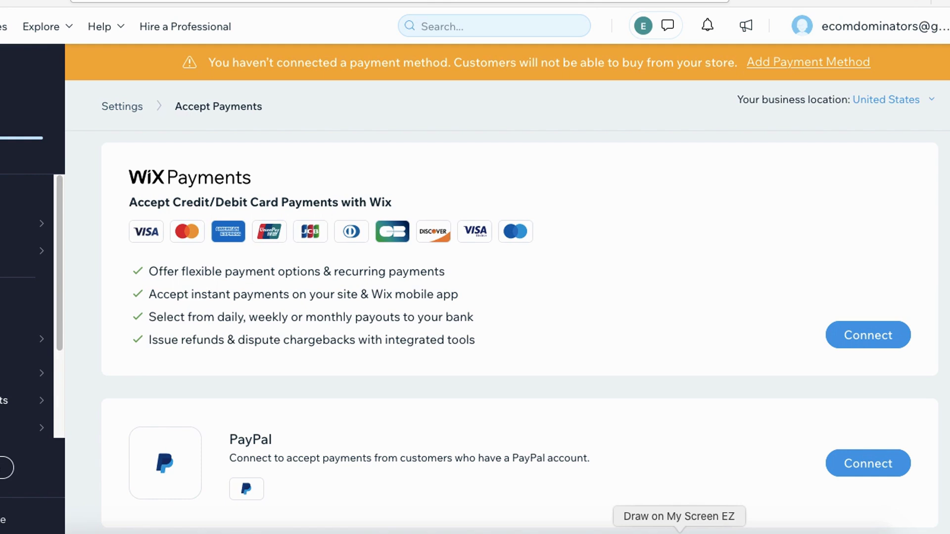
mouse_move(844, 286)
left_mouse_down()
mouse_move(905, 342)
mouse_move(831, 297)
left_mouse_up()
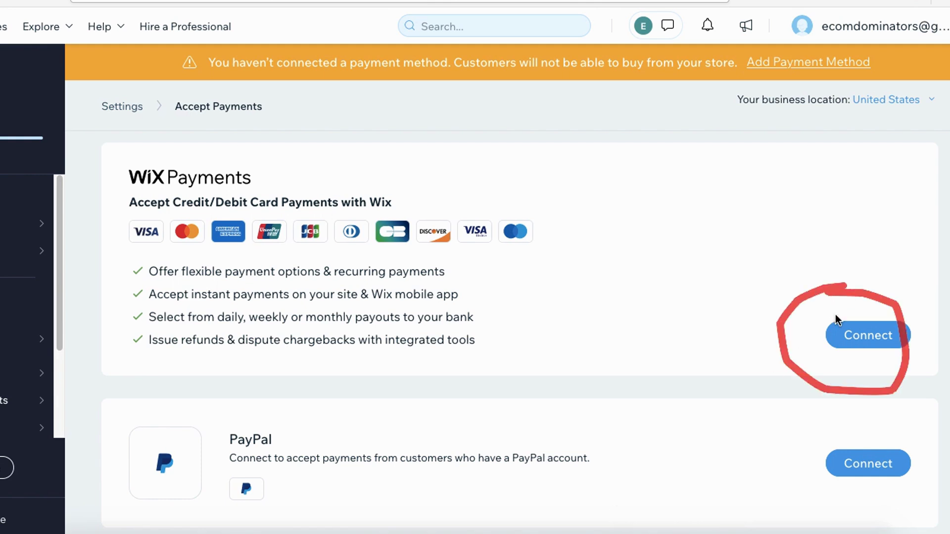
mouse_move(850, 424)
left_mouse_down()
mouse_move(912, 435)
mouse_move(856, 423)
left_mouse_up()
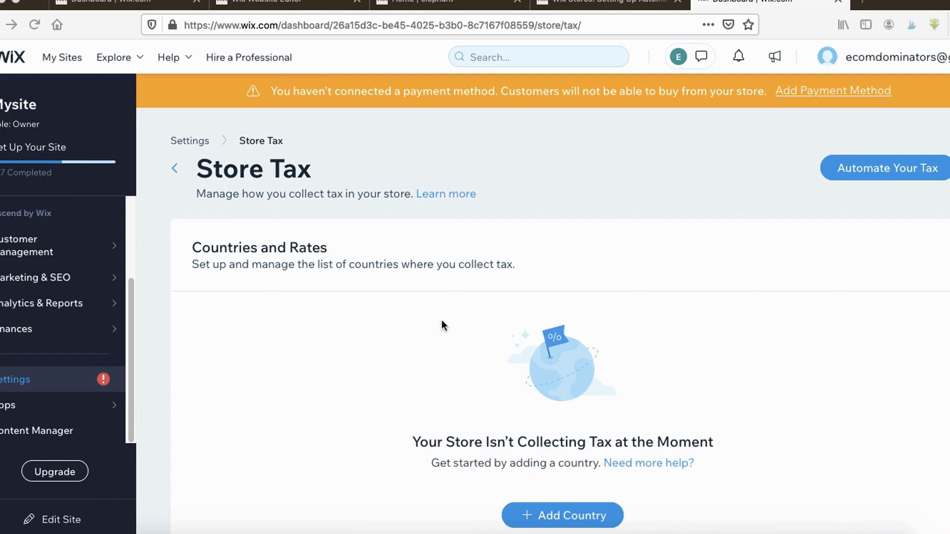
- Open Store Tax, choose to automate tax, and fill in the Avalara account form
mouse_move(25, 350)
left_mouse_down()
mouse_move(79, 389)
mouse_move(40, 327)
left_mouse_up()
mouse_move(198, 184)
left_mouse_down()
mouse_move(352, 182)
mouse_move(336, 204)
left_mouse_up()
mouse_move(874, 129)
left_mouse_down()
mouse_move(822, 224)
mouse_move(841, 124)
mouse_move(940, 218)
mouse_move(872, 129)
left_mouse_up()
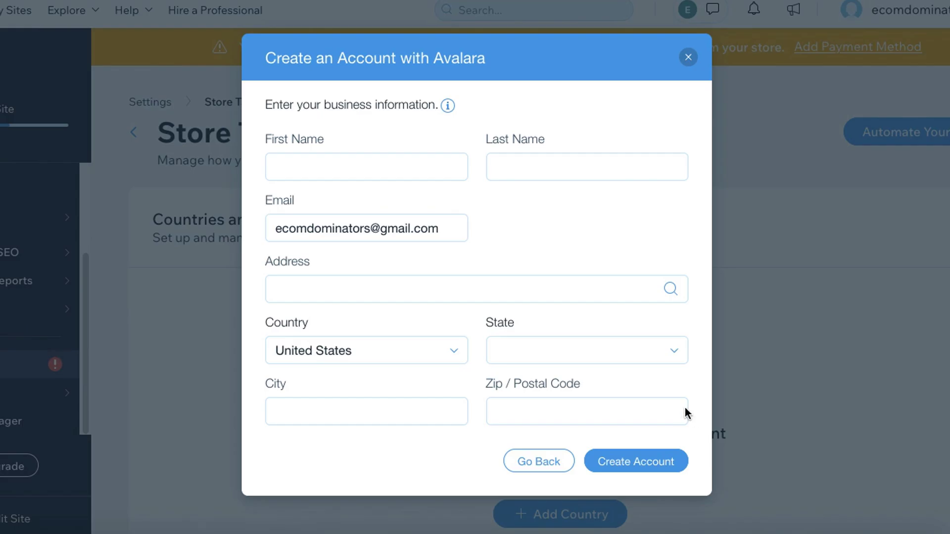
mouse_move(279, 81)
left_mouse_down()
mouse_move(478, 89)
mouse_move(434, 36)
mouse_move(271, 80)
mouse_move(303, 90)
left_mouse_up()
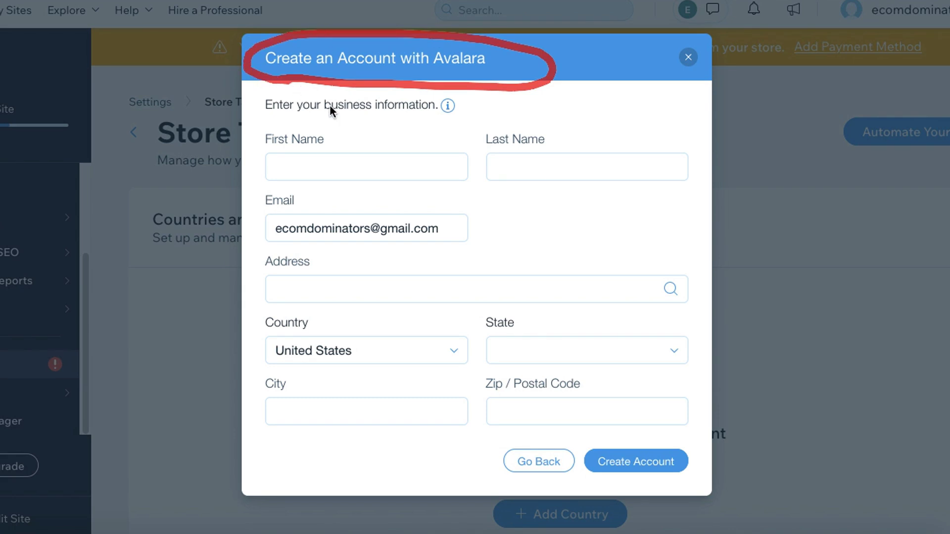
left_click_drag(253, 154, 307, 155)
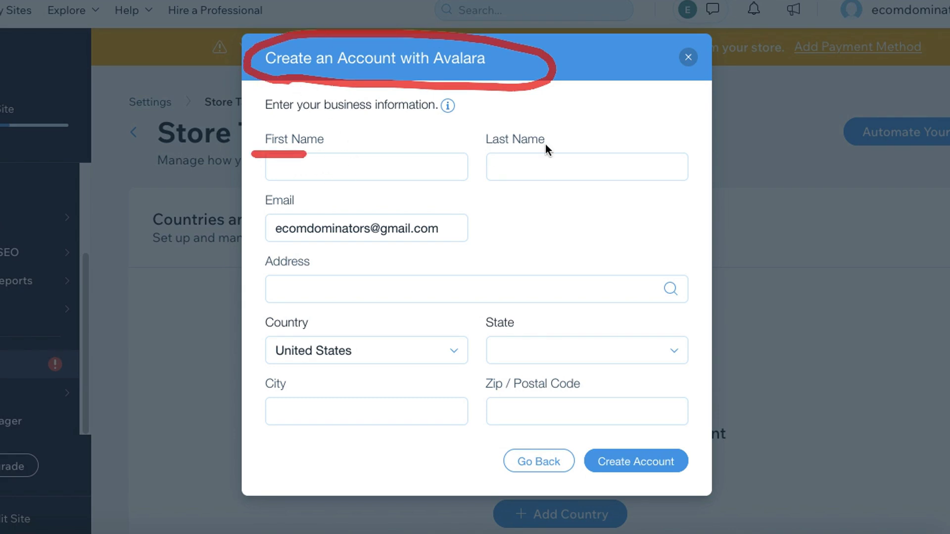
left_click_drag(483, 148, 565, 150)
mouse_move(260, 226)
left_mouse_down()
mouse_move(344, 225)
mouse_move(223, 297)
mouse_move(545, 440)
mouse_move(706, 292)
left_mouse_up()
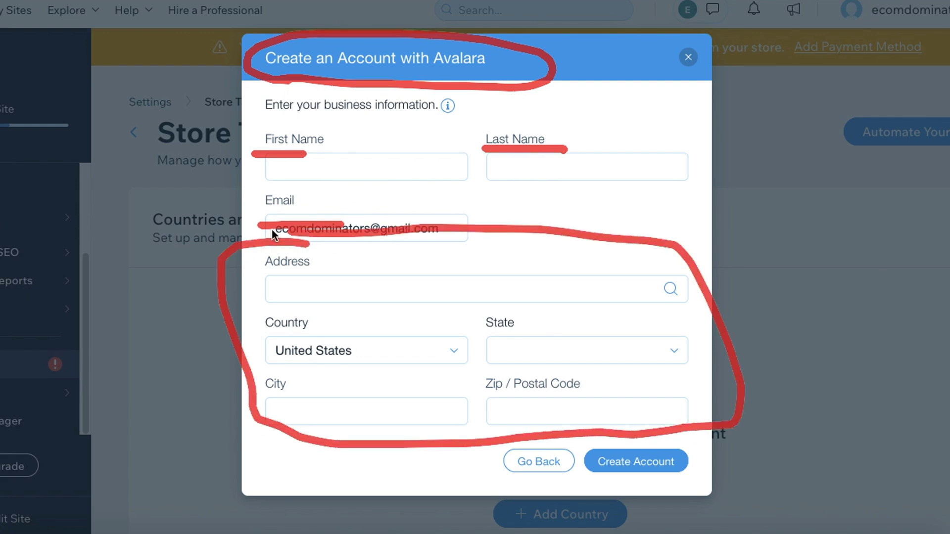
- Create the Avalara account so United States, North Carolina gets an Automated tax rate
key("Escape")
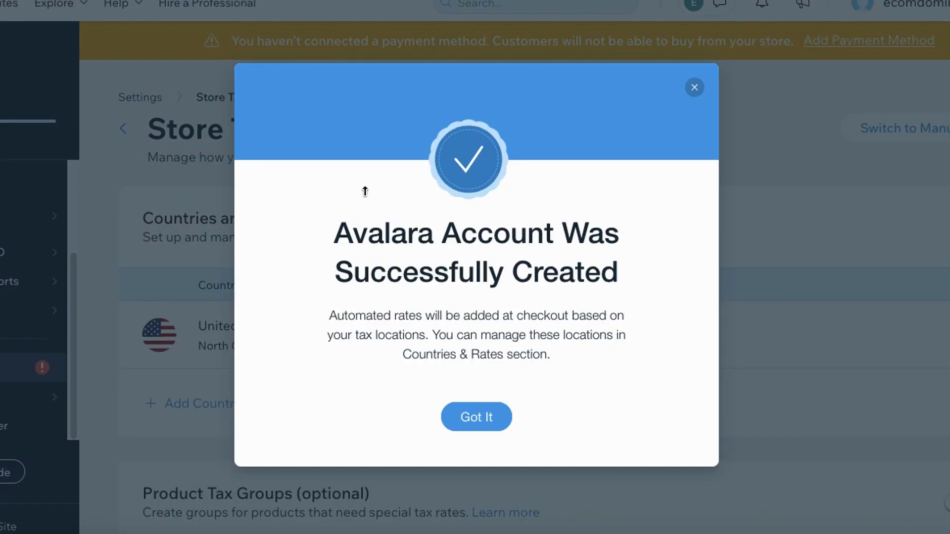
mouse_move(340, 198)
left_mouse_down()
mouse_move(294, 218)
mouse_move(666, 214)
mouse_move(309, 223)
left_mouse_up()
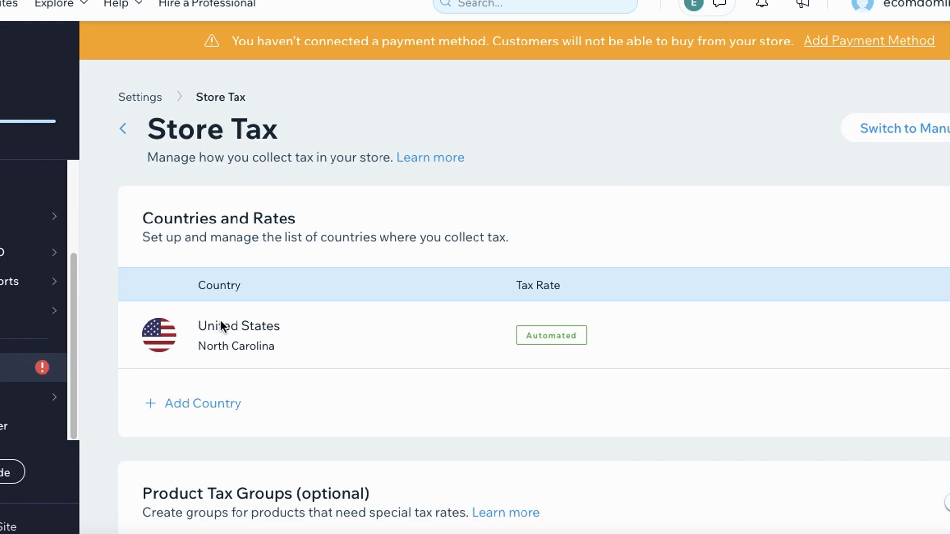
mouse_move(183, 250)
left_mouse_down()
mouse_move(123, 375)
mouse_move(324, 251)
left_mouse_up()
mouse_move(530, 259)
left_mouse_down()
mouse_move(515, 401)
mouse_move(500, 255)
mouse_move(620, 398)
left_mouse_up()
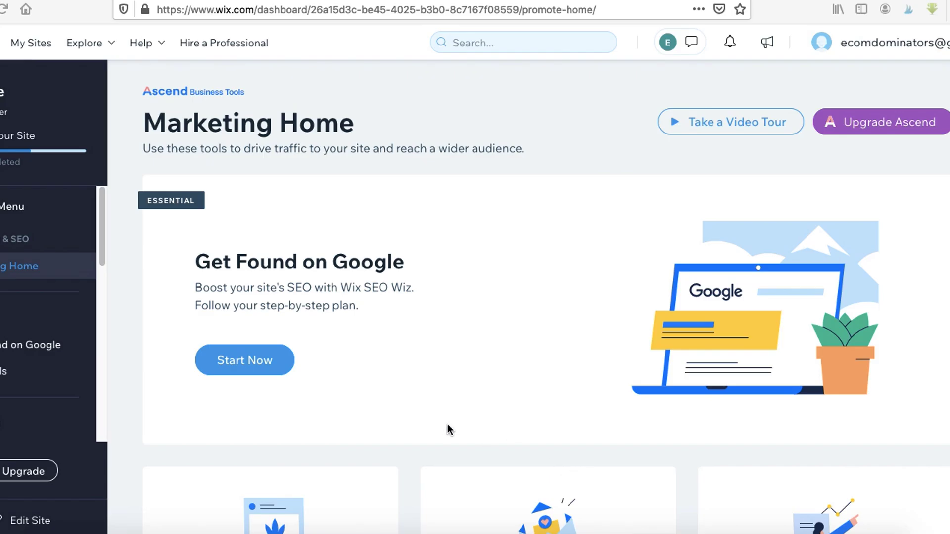
- Scroll the SEO plan and open the homepage title task to see its recommendation
left_click_drag(206, 305, 428, 321)
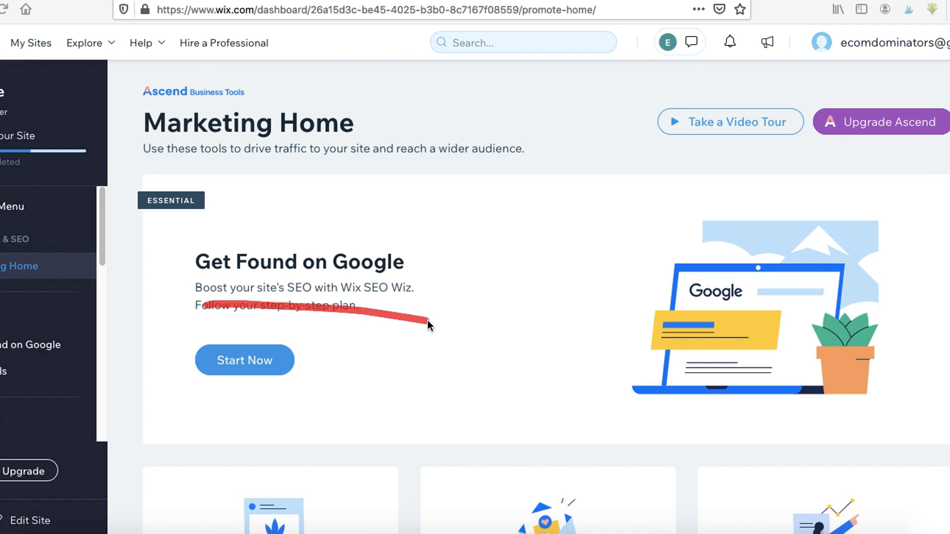
mouse_move(258, 318)
left_mouse_down()
mouse_move(232, 317)
mouse_move(327, 380)
mouse_move(203, 424)
mouse_move(182, 316)
mouse_move(292, 398)
left_mouse_up()
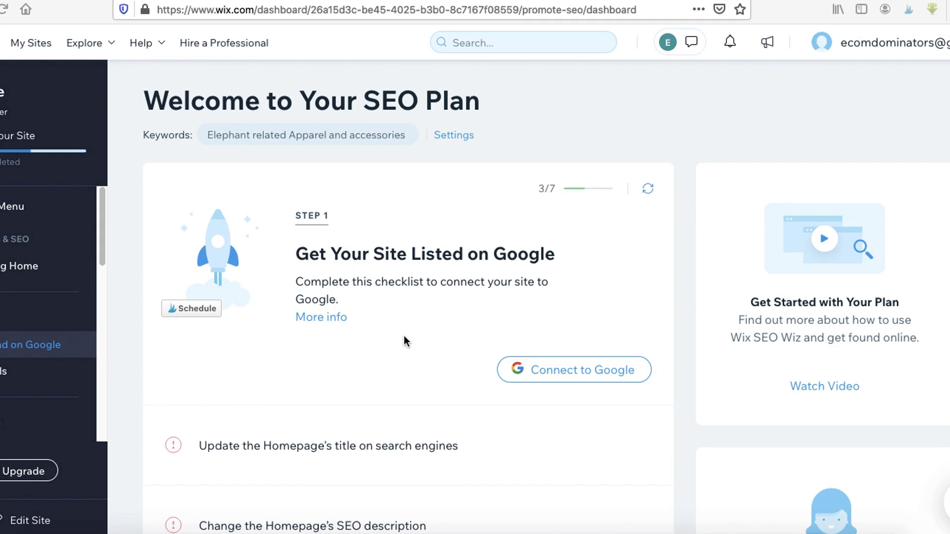
scroll(403, 340, "down", 5)
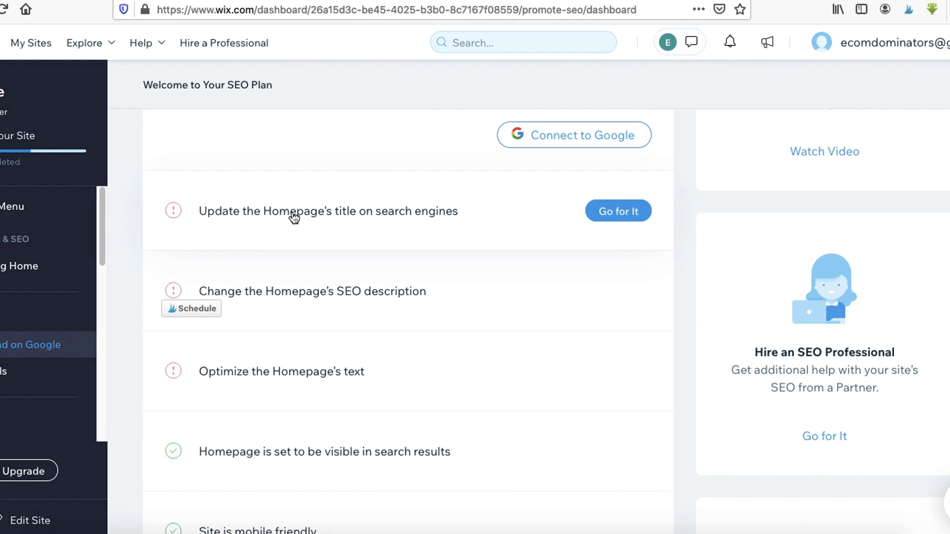
left_click(614, 211)
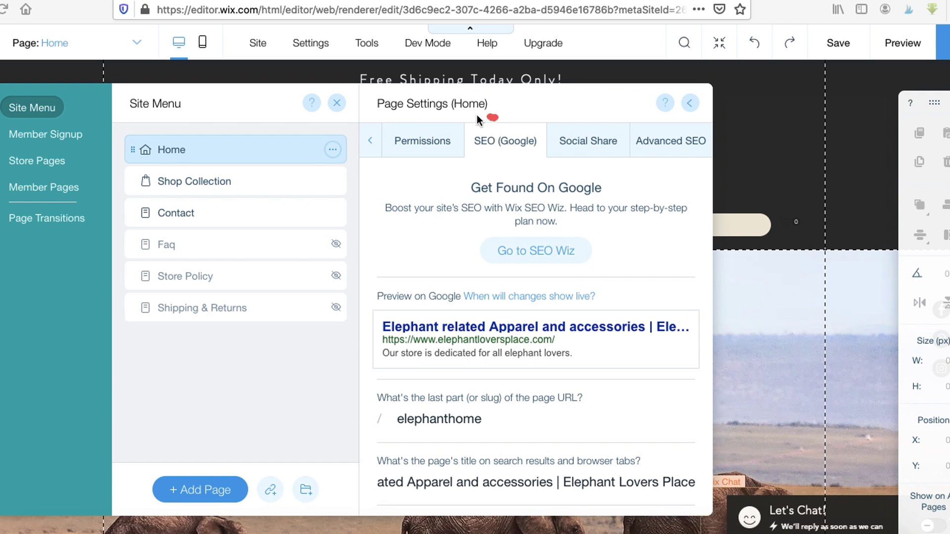
- Compare the homepage's SEO title with the SEO Wiz recommended title
left_click_drag(512, 157, 480, 117)
scroll(468, 260, "down", 3)
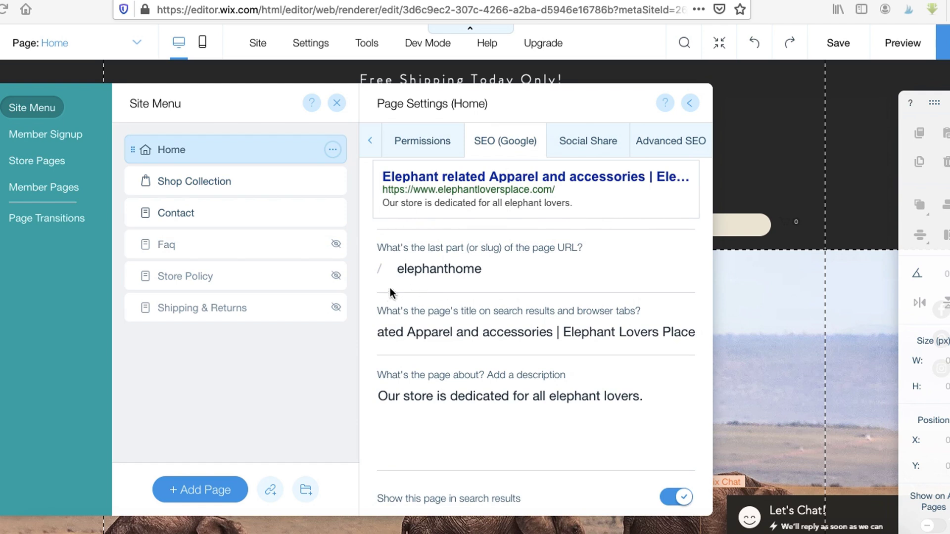
left_click_drag(508, 259, 563, 256)
key("ctrl+Tab")
scroll(406, 235, "up", 1)
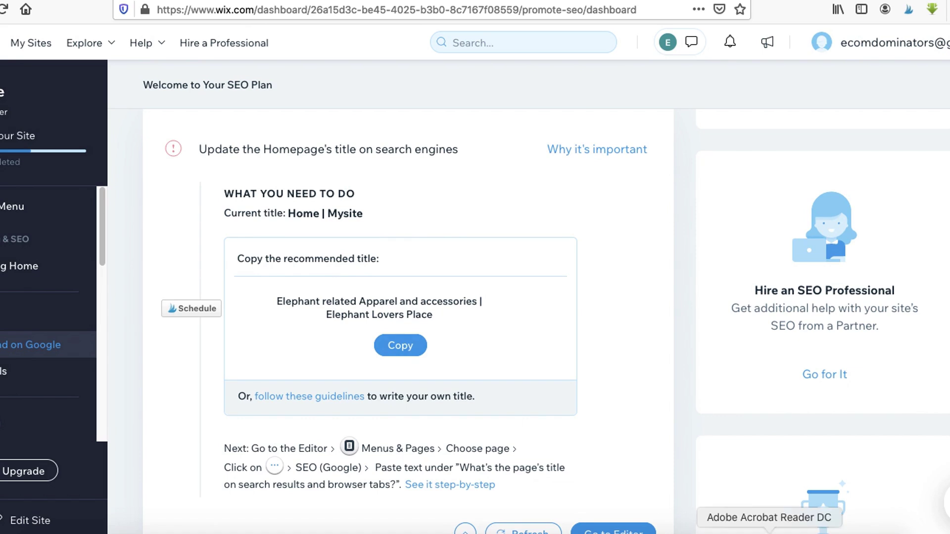
mouse_move(404, 237)
left_mouse_down()
mouse_move(297, 376)
mouse_move(331, 238)
mouse_move(314, 244)
left_mouse_up()
key("ctrl+Tab")
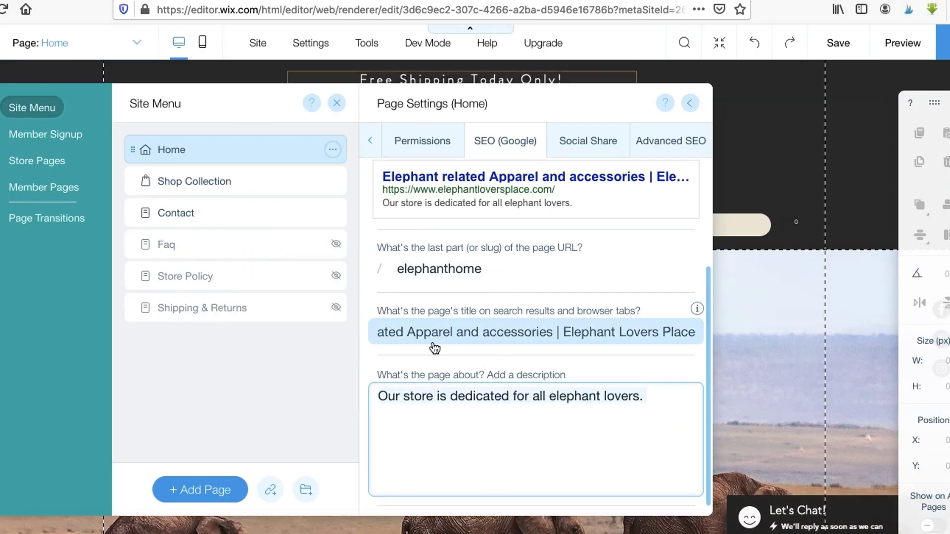
- Edit the homepage SEO description and commit the change
left_click(470, 396)
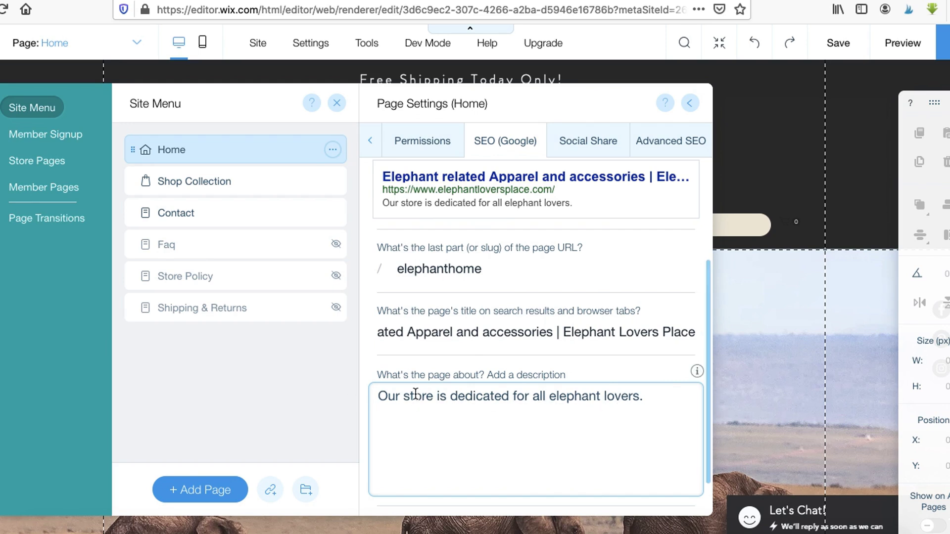
left_click(822, 26)
mouse_move(821, 26)
left_mouse_down()
mouse_move(841, 84)
mouse_move(851, 22)
left_mouse_up()
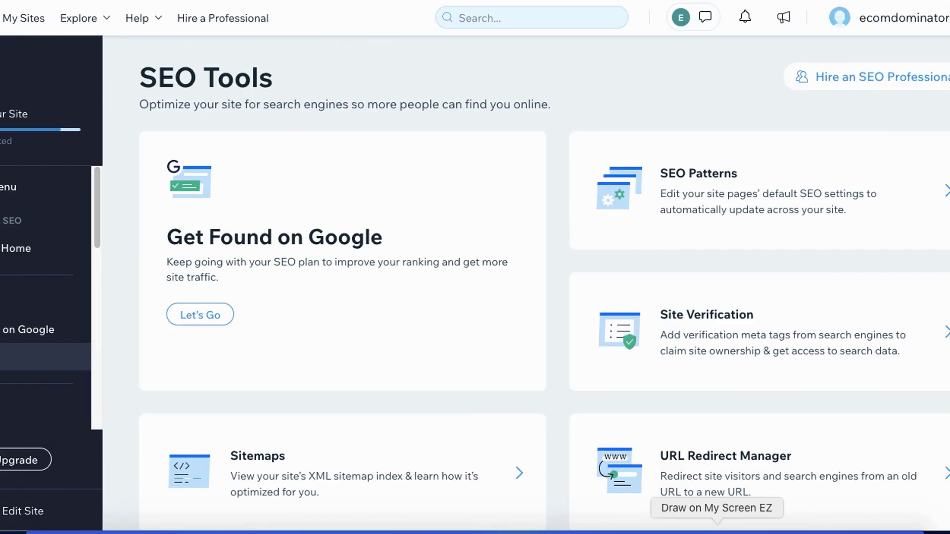
- Open the products SEO pattern's search engine settings for editing
mouse_move(691, 132)
left_mouse_down()
mouse_move(597, 151)
mouse_move(948, 211)
mouse_move(601, 155)
left_mouse_up()
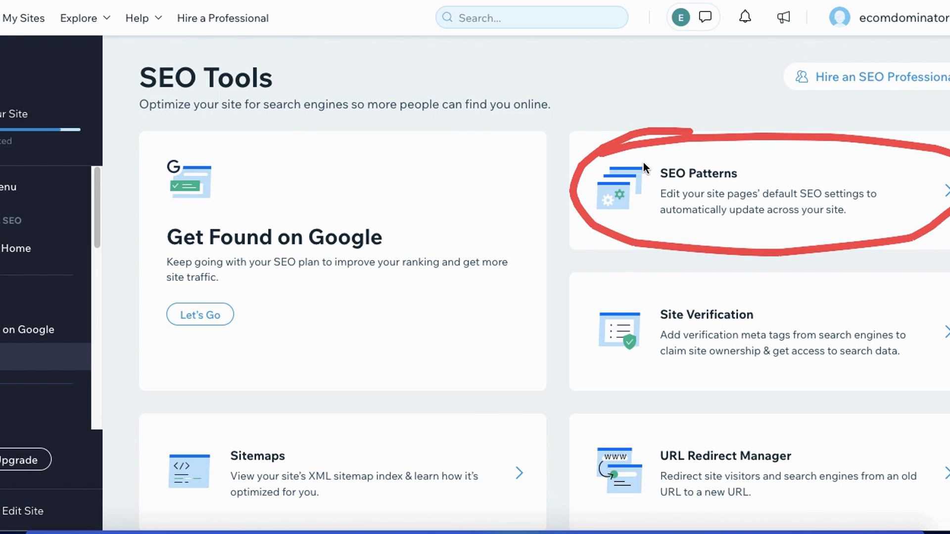
left_click(688, 164)
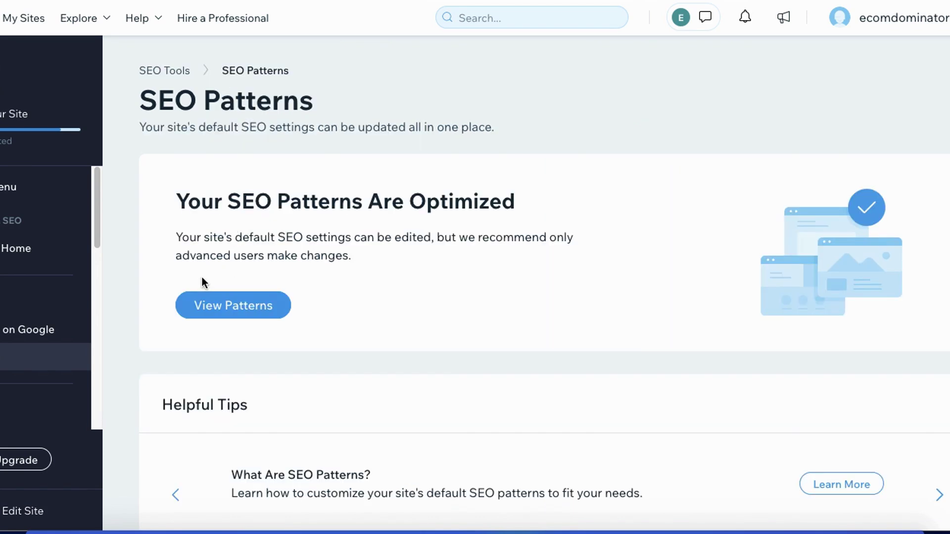
left_click(198, 305)
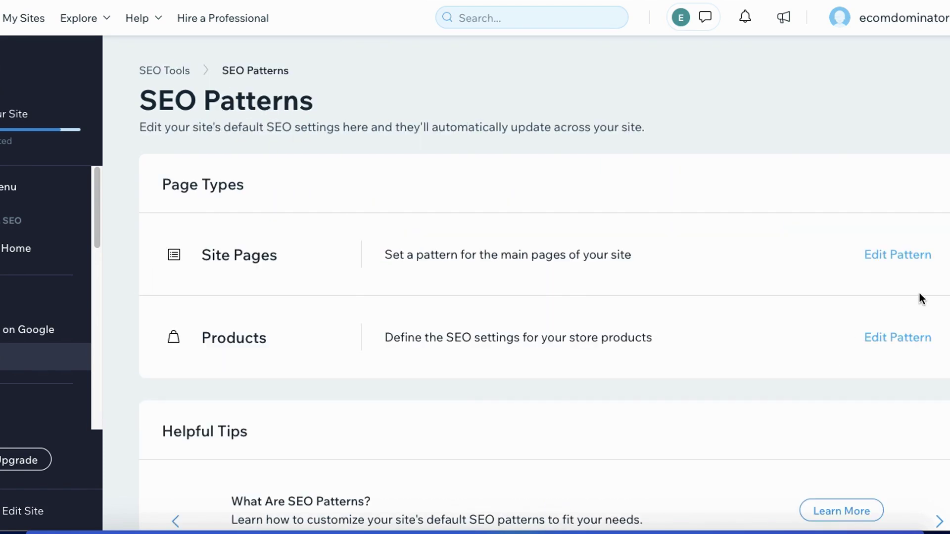
left_click(897, 338)
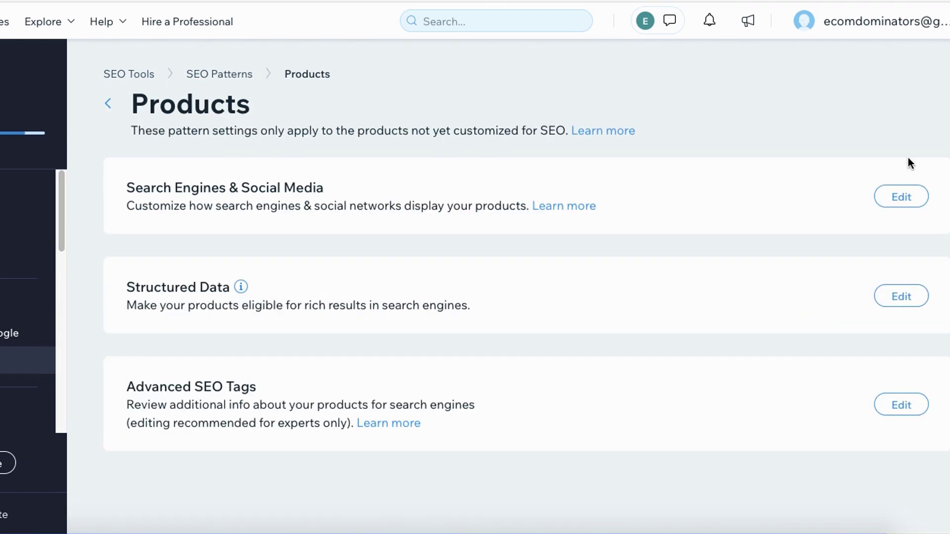
left_click(901, 196)
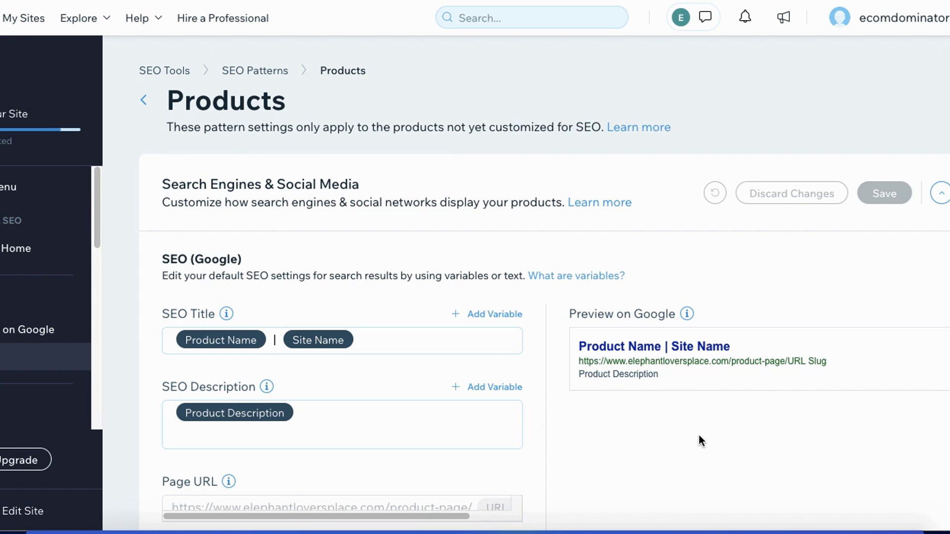
- Add the Product Price variable after Product Description in the SEO description
scroll(610, 479, "down", 3)
mouse_move(499, 152)
left_mouse_down()
mouse_move(463, 209)
mouse_move(480, 166)
mouse_move(464, 269)
mouse_move(449, 204)
left_mouse_up()
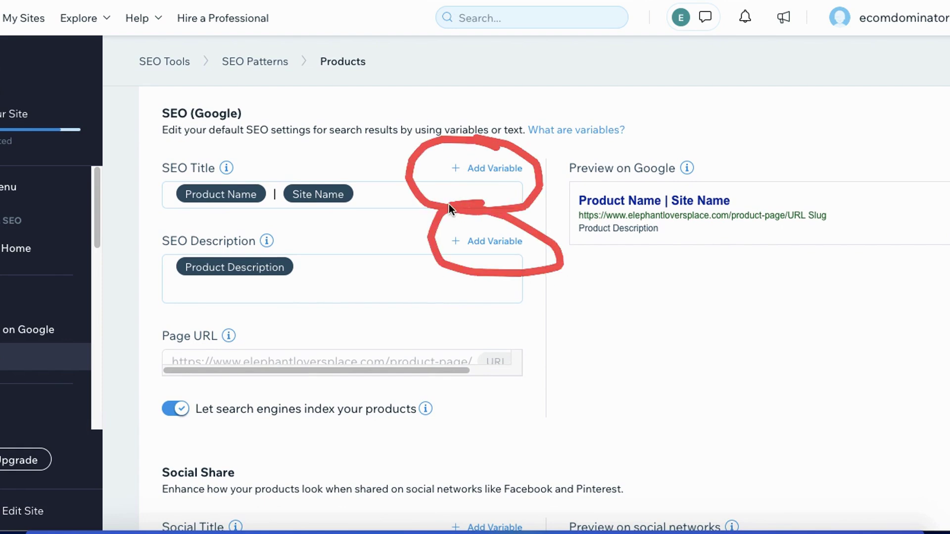
left_click(476, 242)
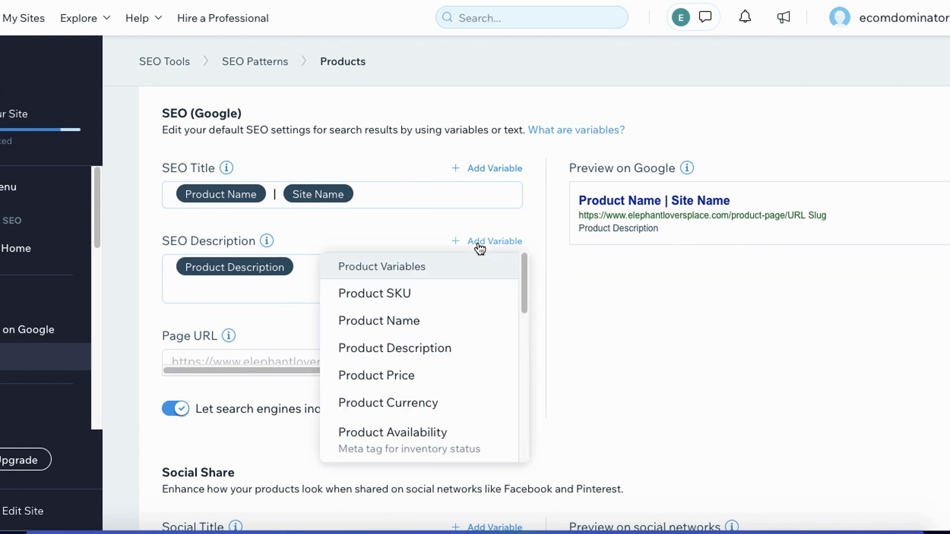
left_click(374, 377)
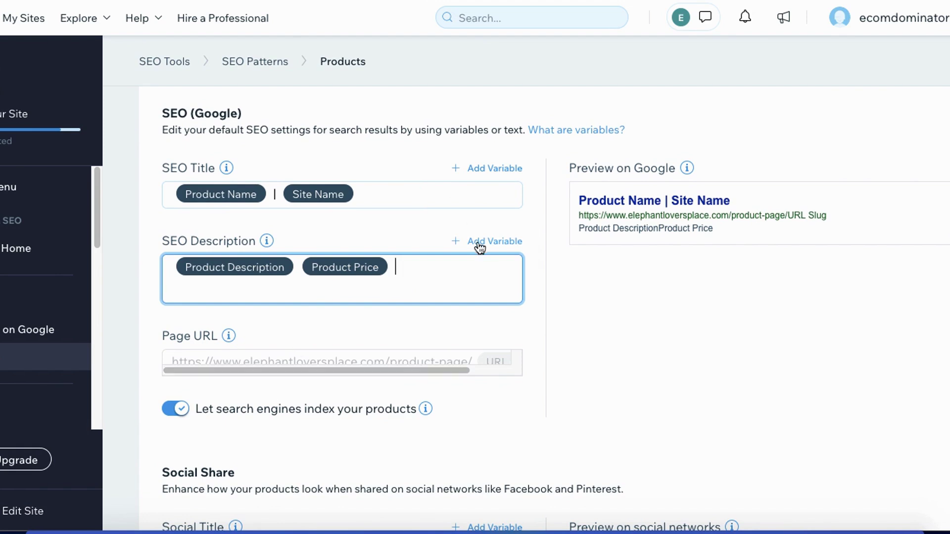
mouse_move(323, 296)
left_mouse_down()
mouse_move(412, 306)
mouse_move(292, 278)
mouse_move(396, 242)
mouse_move(331, 304)
left_mouse_up()
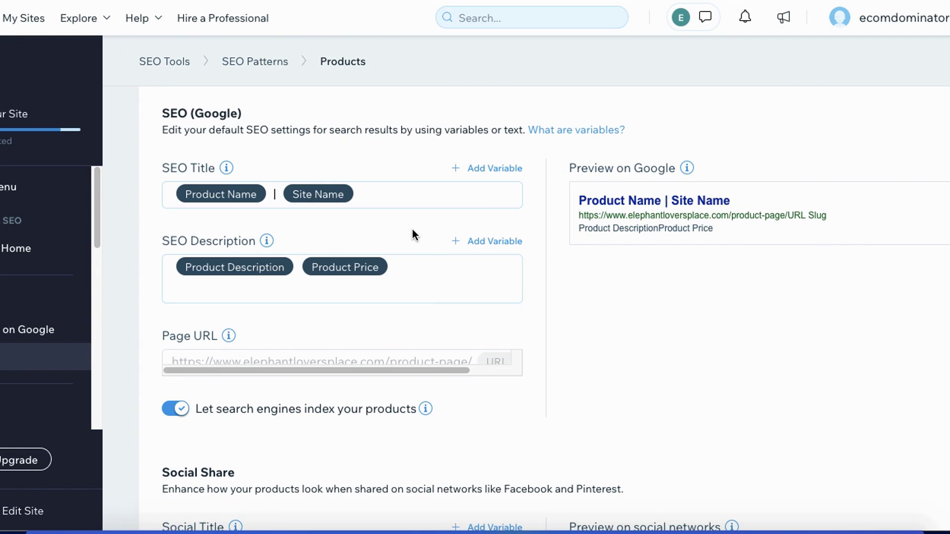
scroll(354, 227, "up", 3)
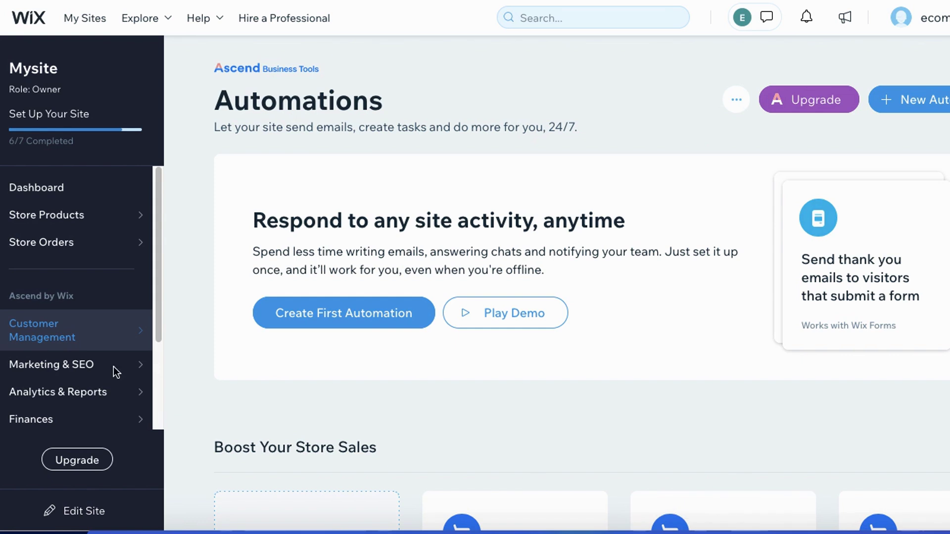
- Start the 'Email visitors to recover abandoned carts' template from Boost Your Store Sales
mouse_move(87, 300)
left_mouse_down()
mouse_move(4, 307)
mouse_move(37, 273)
left_mouse_up()
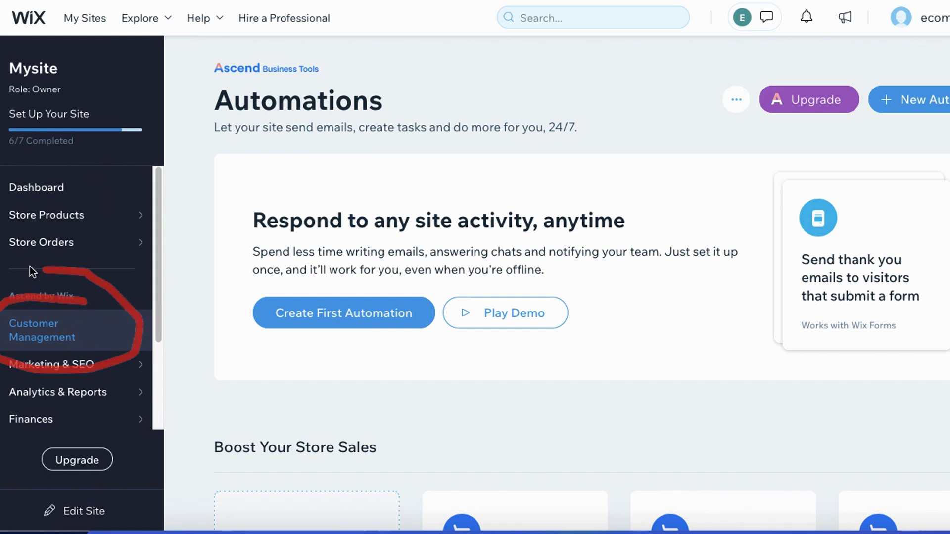
mouse_move(328, 352)
left_mouse_down()
mouse_move(293, 279)
mouse_move(420, 366)
left_mouse_up()
scroll(417, 365, "down", 1)
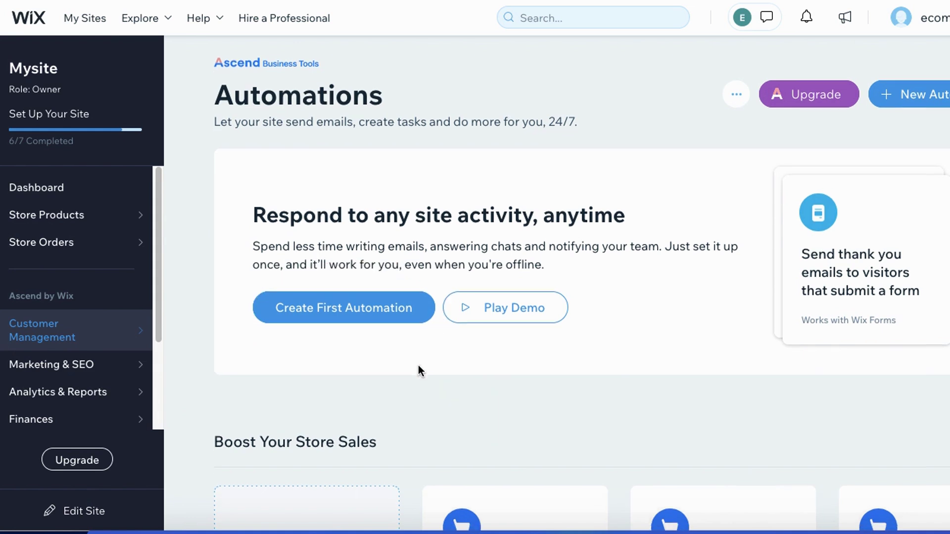
scroll(418, 365, "down", 5)
key("ctrl+minus")
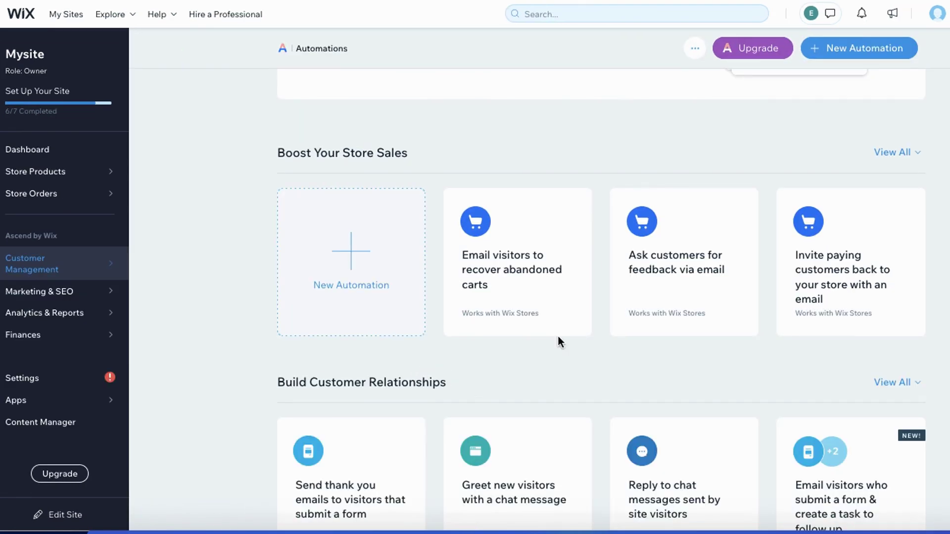
key("ctrl+plus")
key("ctrl+plus")
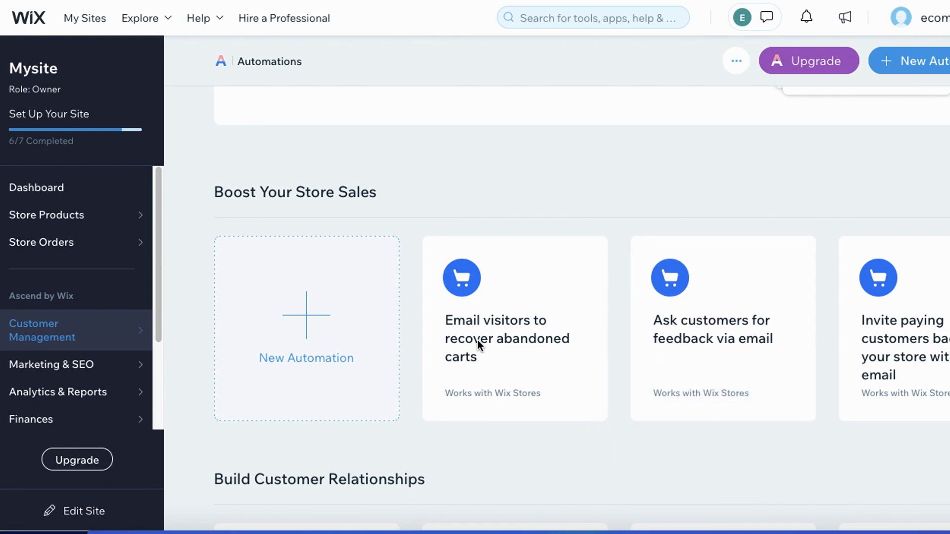
mouse_move(452, 232)
left_mouse_down()
mouse_move(418, 395)
mouse_move(614, 302)
mouse_move(444, 242)
left_mouse_up()
mouse_move(488, 331)
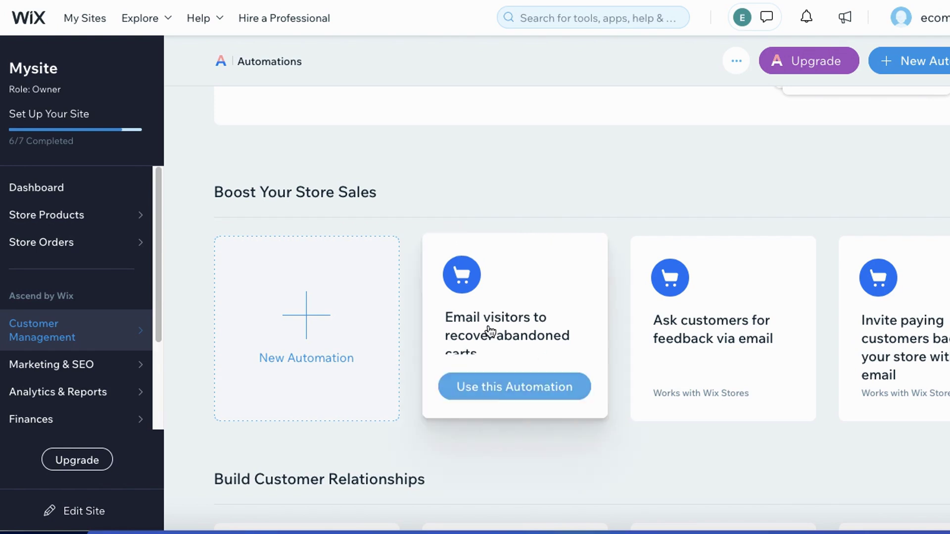
left_click(488, 390)
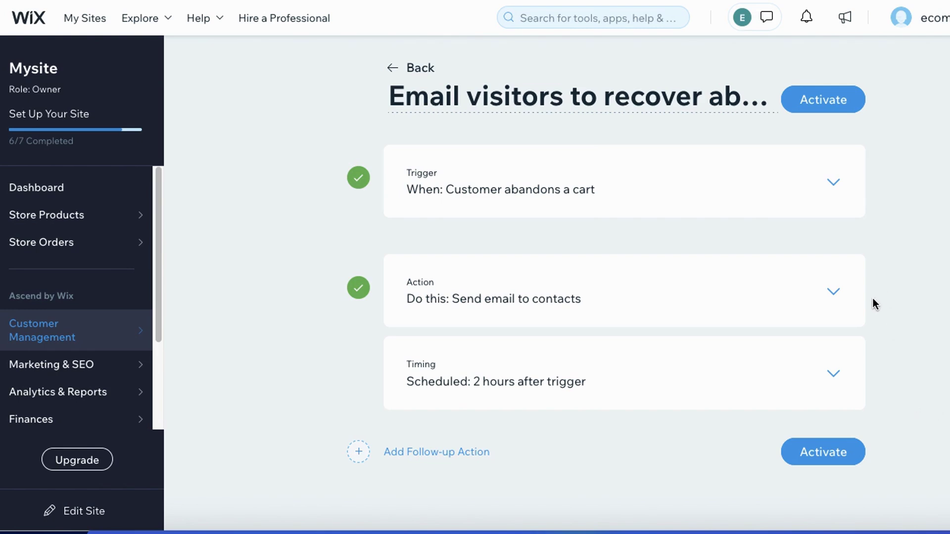
- Inspect the abandoned-cart trigger details, then collapse them
left_click(610, 182)
scroll(547, 220, "down", 1)
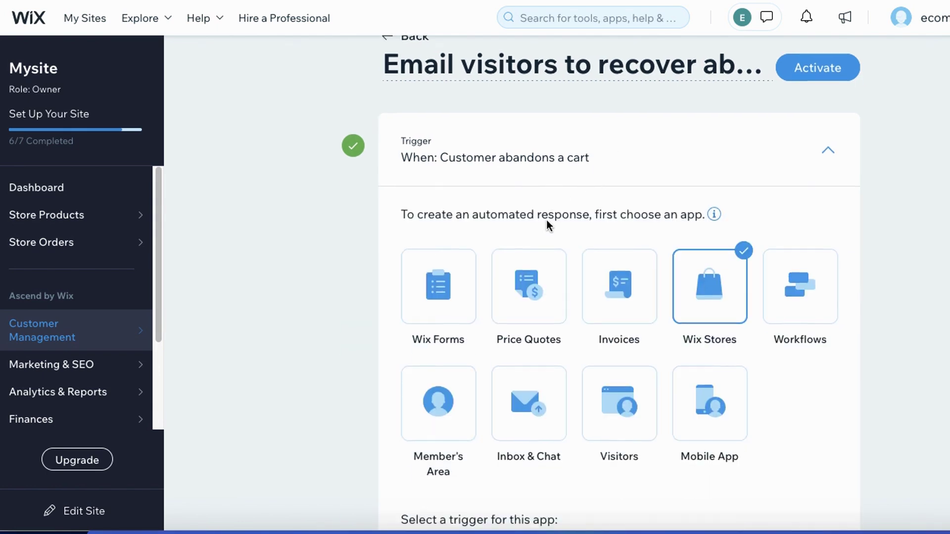
scroll(548, 220, "down", 2)
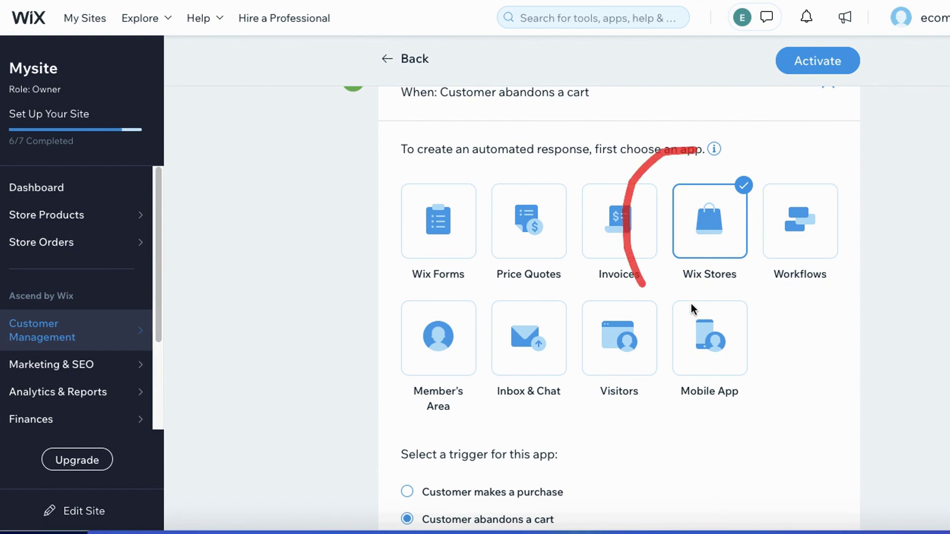
scroll(586, 282, "up", 2)
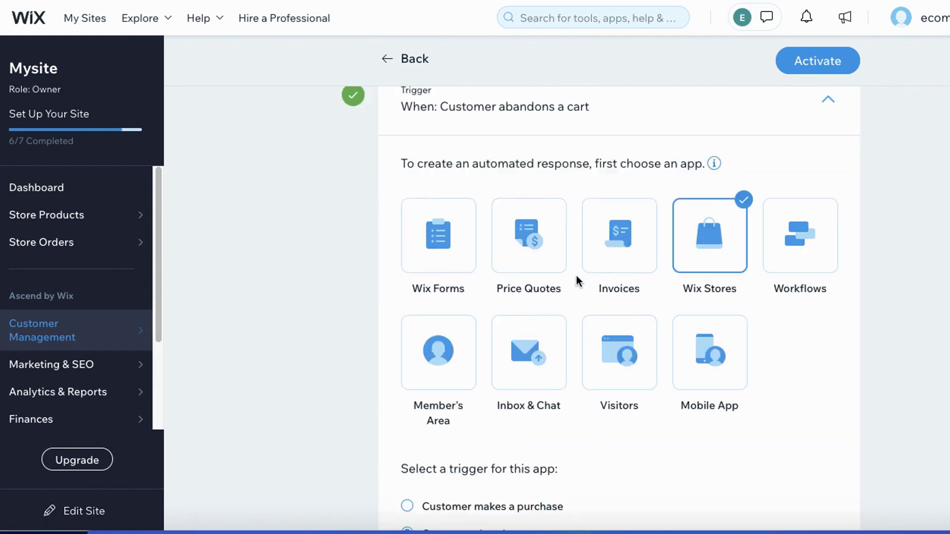
left_click(546, 171)
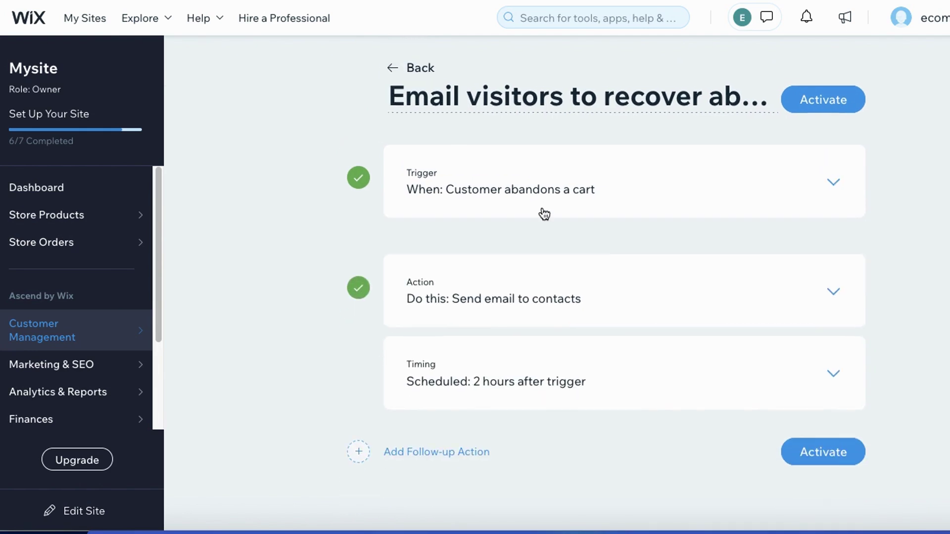
- Expand the Send email action: 'We noticed you left something in your cart', 2 hours after trigger
left_click(439, 286)
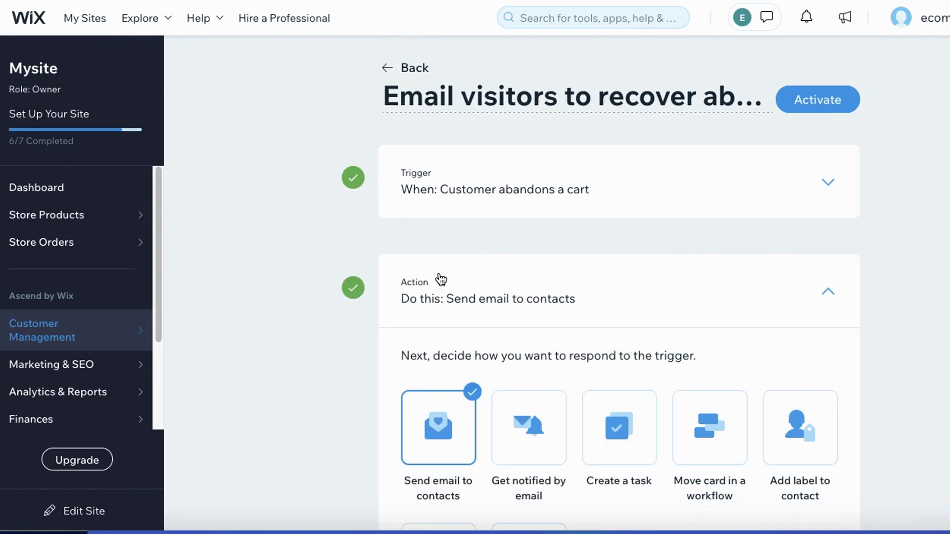
scroll(455, 280, "down", 3)
scroll(455, 281, "down", 2)
left_click_drag(418, 124, 438, 126)
left_click_drag(369, 165, 491, 143)
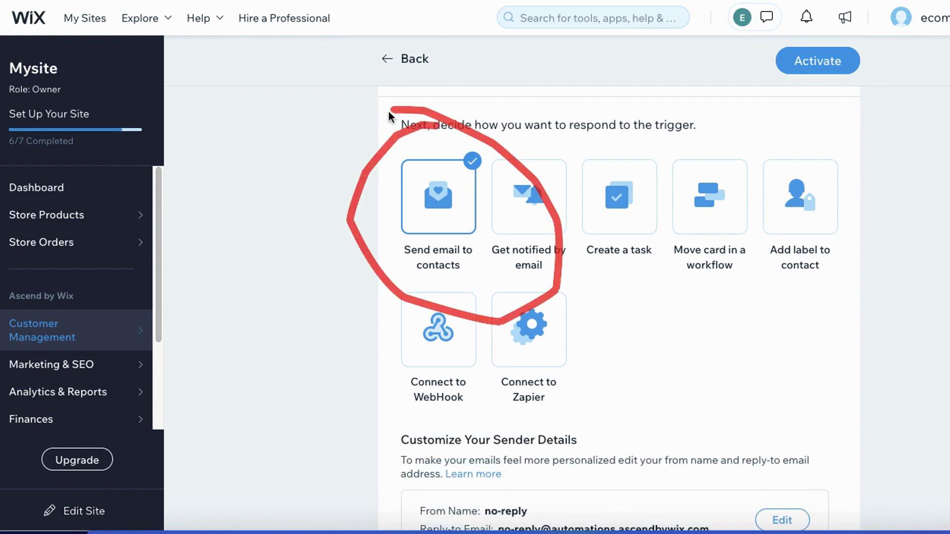
scroll(542, 236, "down", 4)
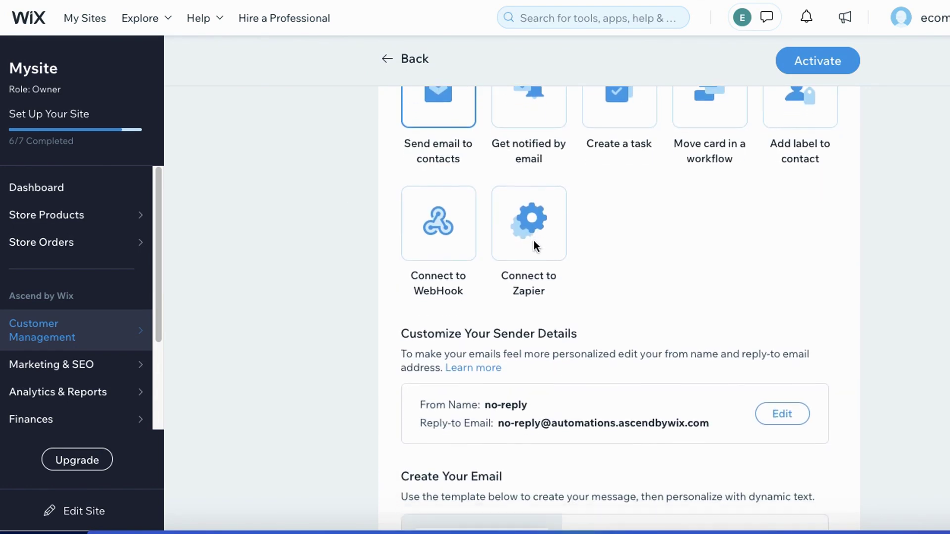
scroll(548, 234, "down", 5)
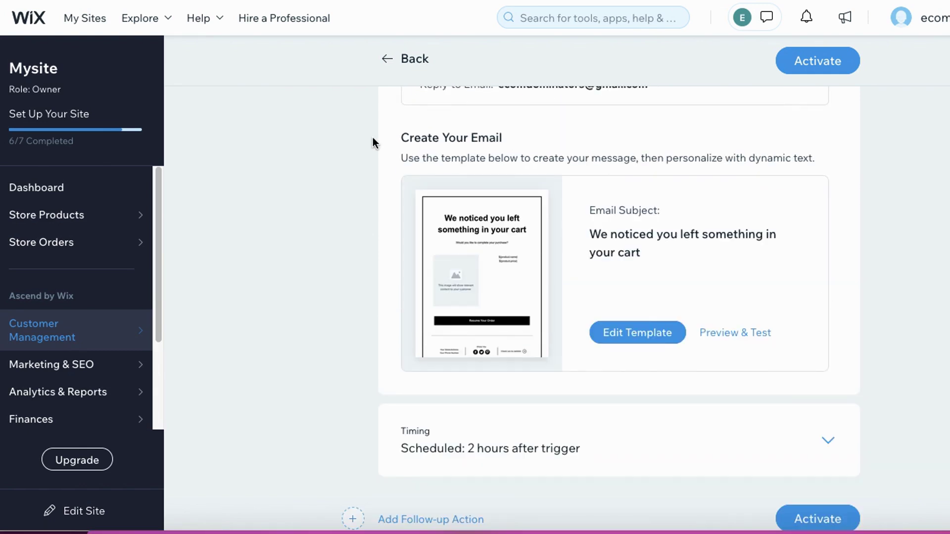
mouse_move(385, 146)
left_mouse_down()
mouse_move(566, 126)
mouse_move(510, 174)
left_mouse_up()
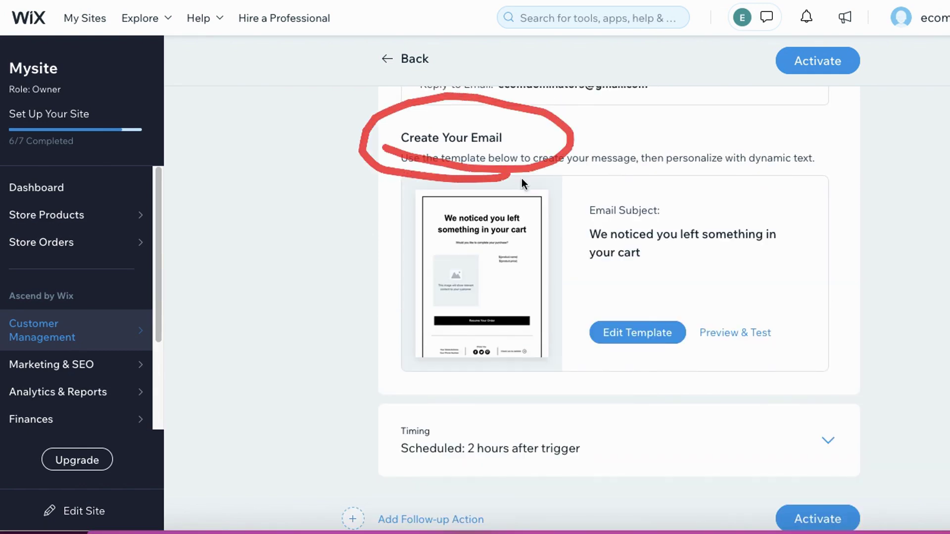
mouse_move(645, 293)
left_mouse_down()
mouse_move(654, 389)
mouse_move(608, 389)
mouse_move(616, 286)
left_mouse_up()
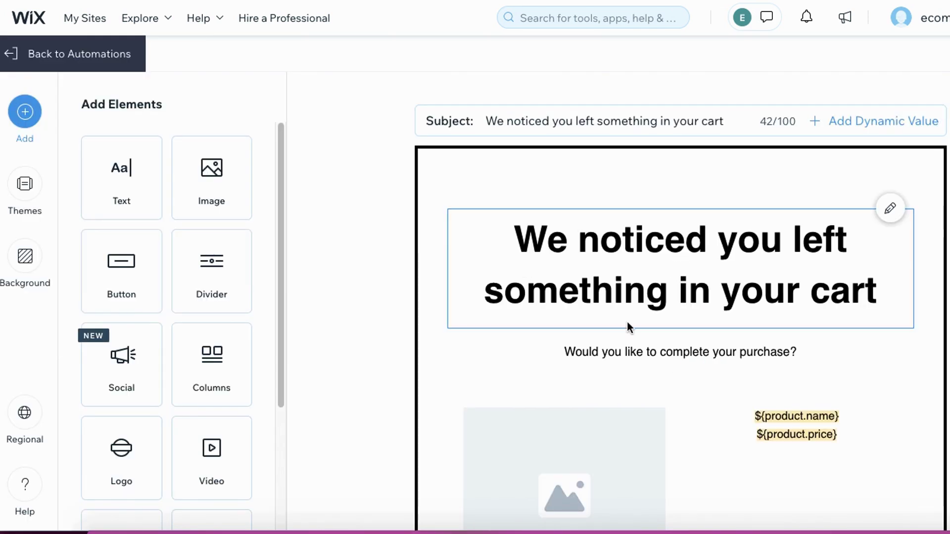
- Change the reminder email heading to 'Forgot something?'
scroll(628, 321, "down", 3)
scroll(802, 382, "down", 4)
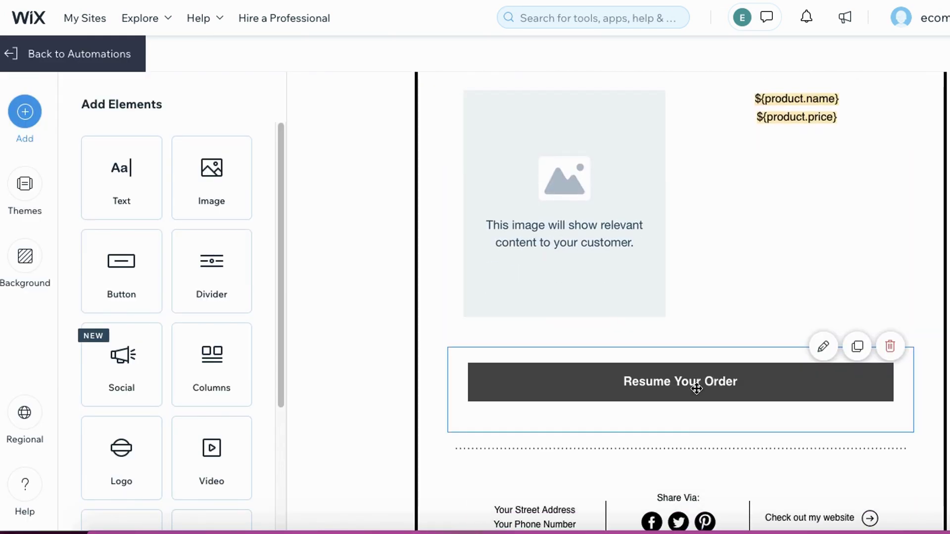
scroll(621, 486, "down", 2)
scroll(779, 464, "up", 8)
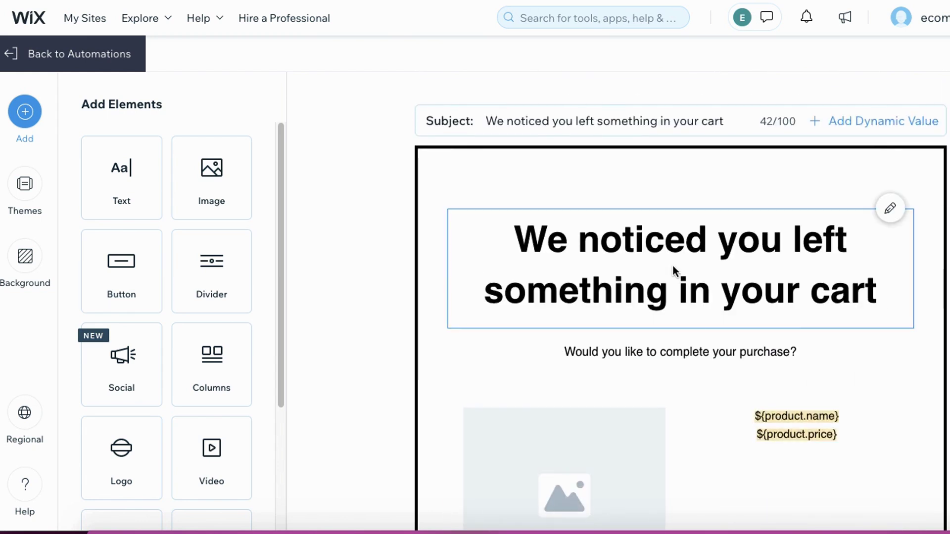
double_click(693, 265)
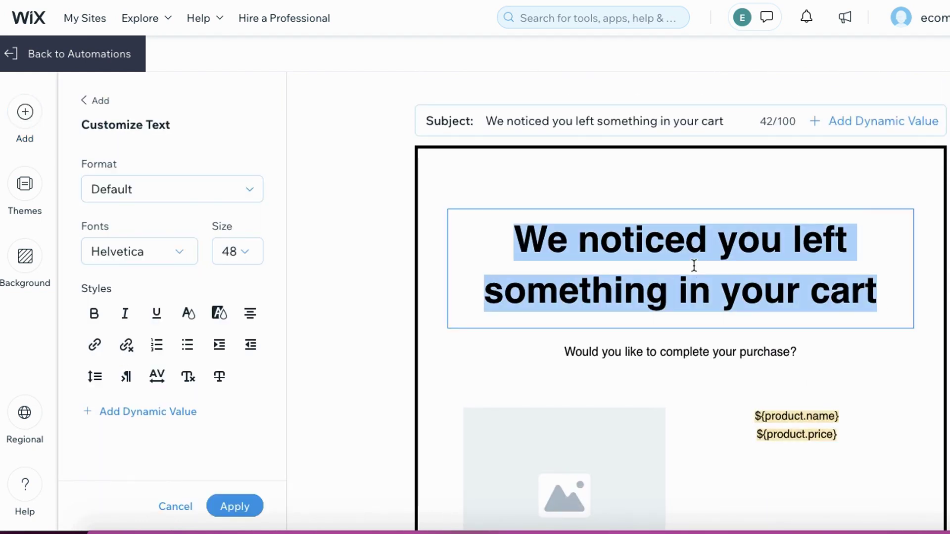
type("For")
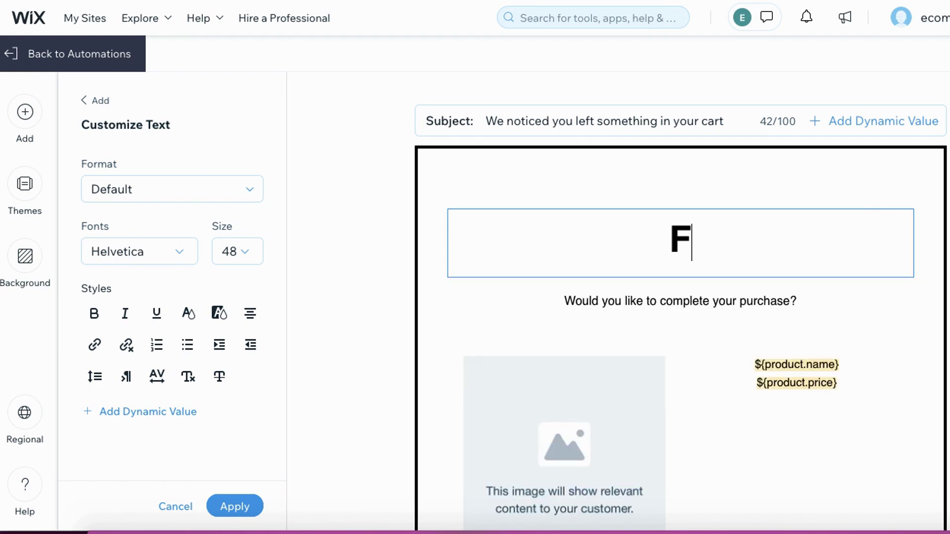
type("got something?")
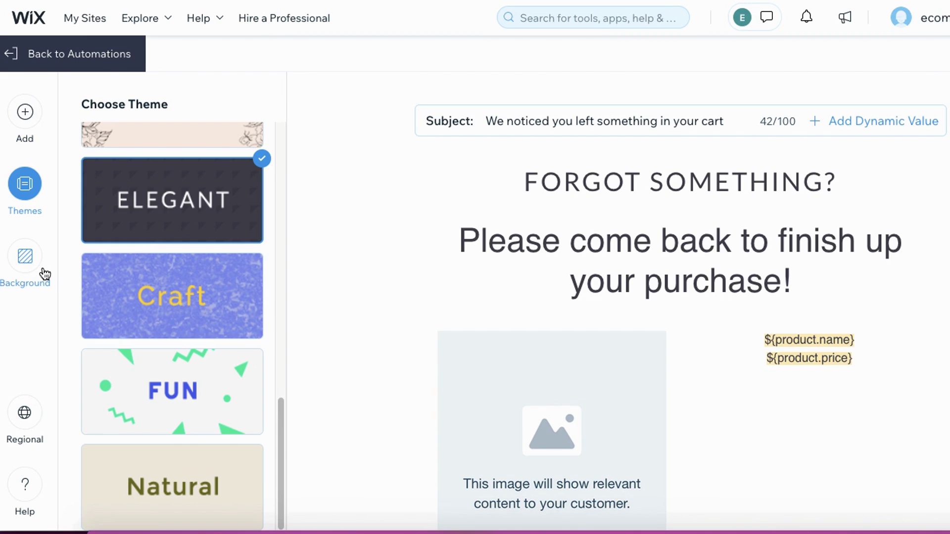
- Try several background patterns and settle on the terrazzo pattern
left_click(41, 271)
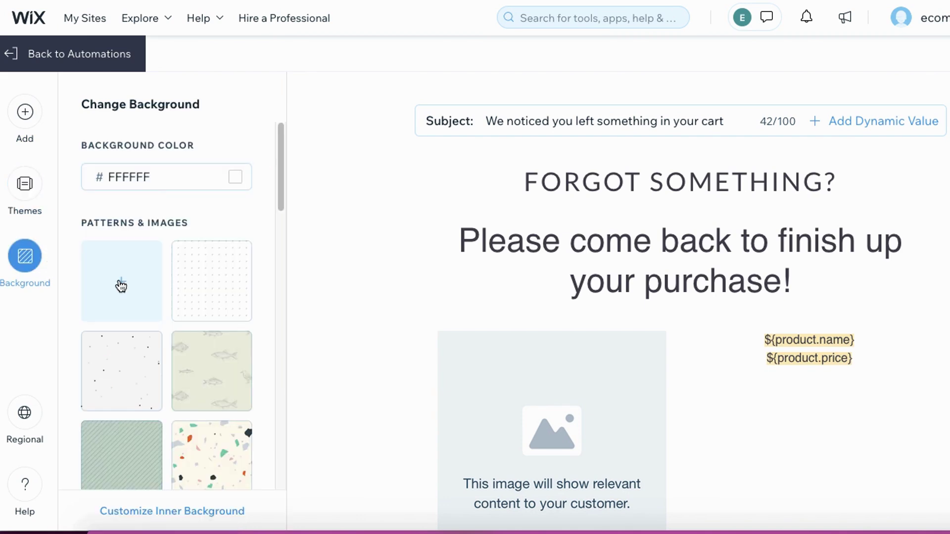
left_click(206, 288)
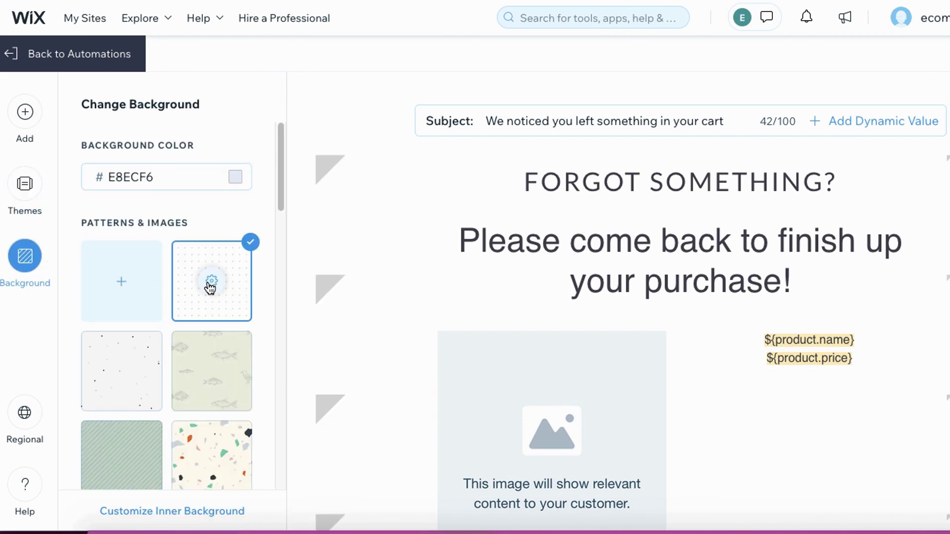
left_click(218, 368)
left_click(124, 389)
left_click(140, 457)
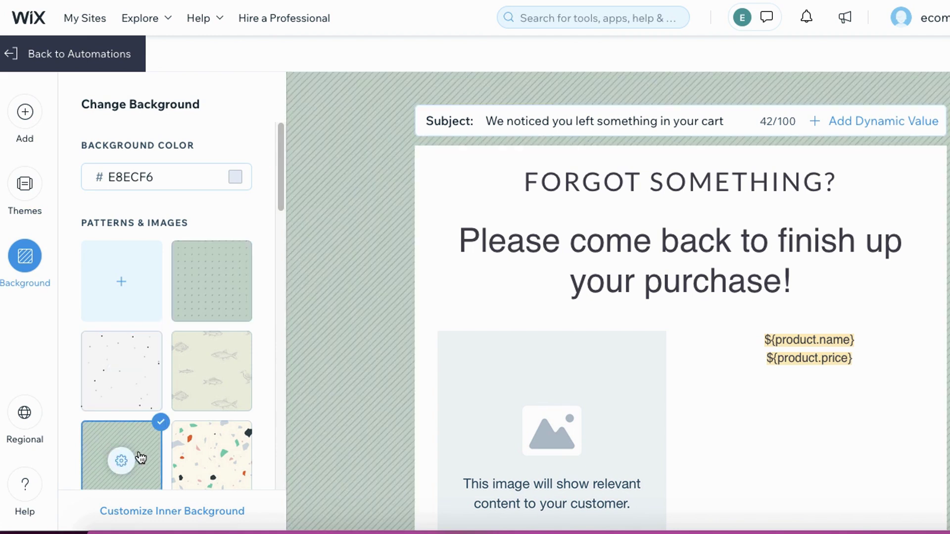
left_click(195, 448)
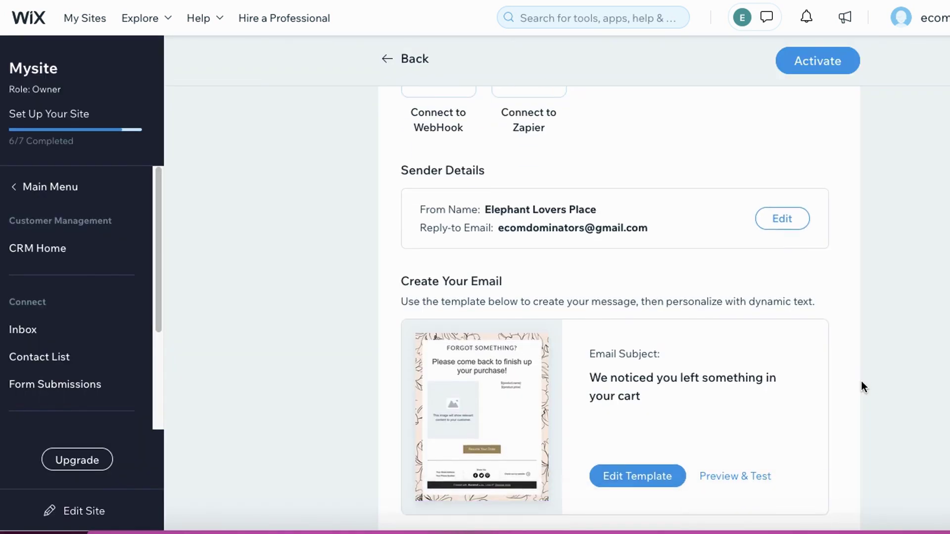
- Keep 'Set custom time' and set the send delay to 1 hour
scroll(860, 379, "down", 5)
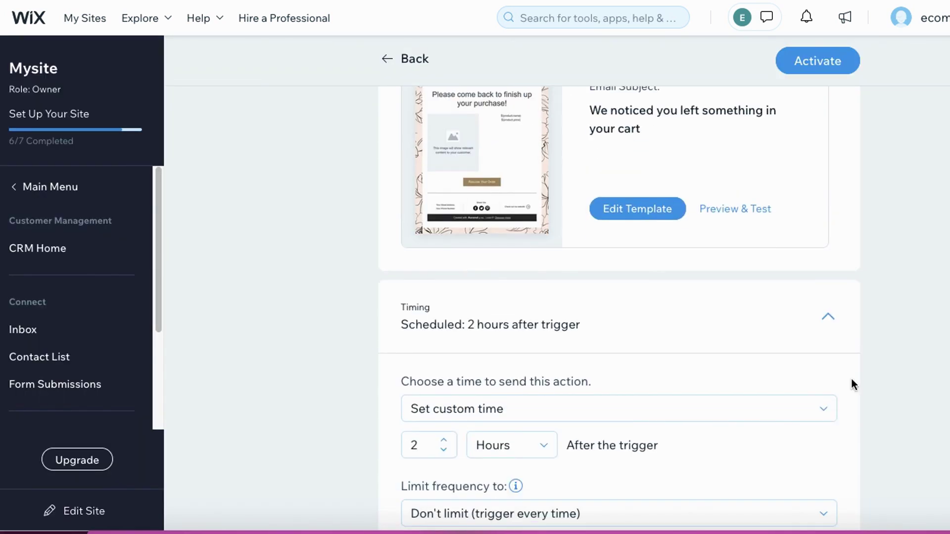
scroll(852, 384, "down", 2)
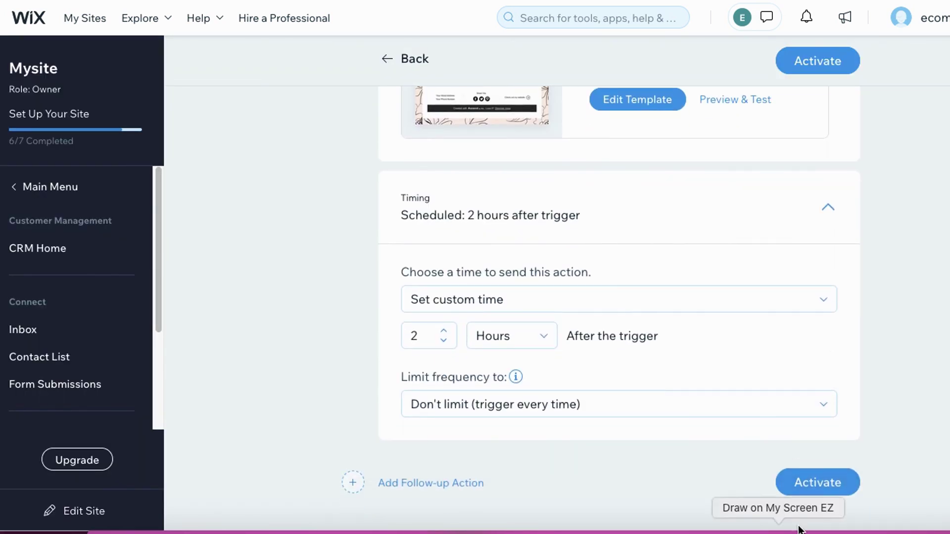
mouse_move(435, 179)
left_mouse_down()
mouse_move(407, 180)
mouse_move(486, 180)
left_mouse_up()
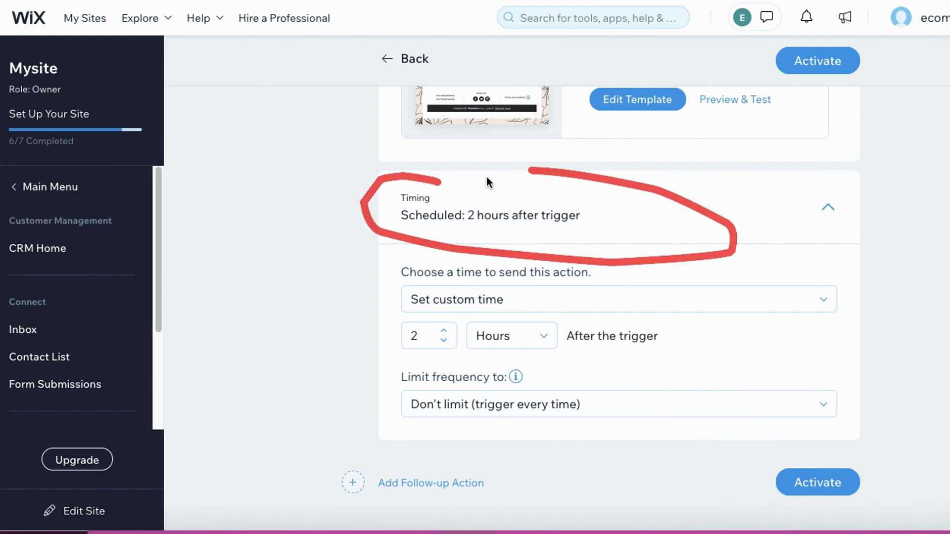
left_click(468, 304)
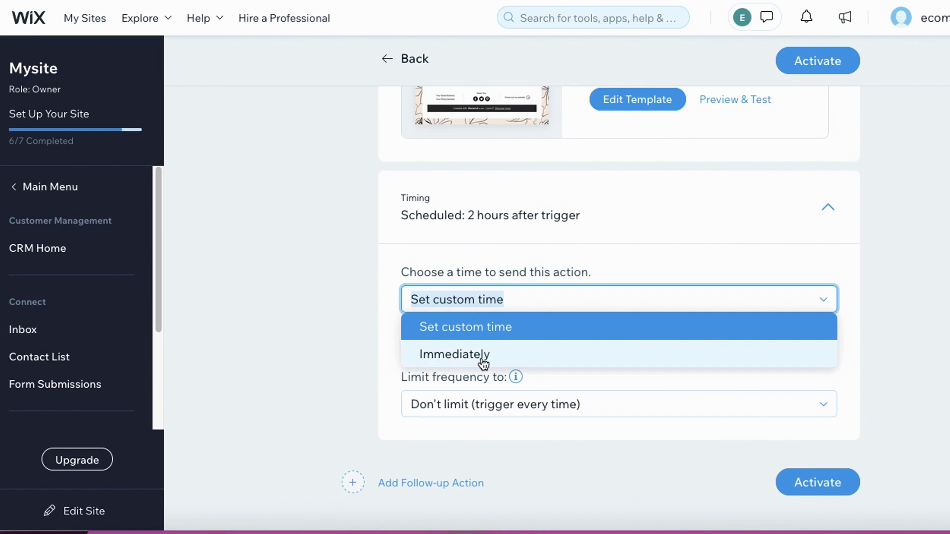
left_click(306, 299)
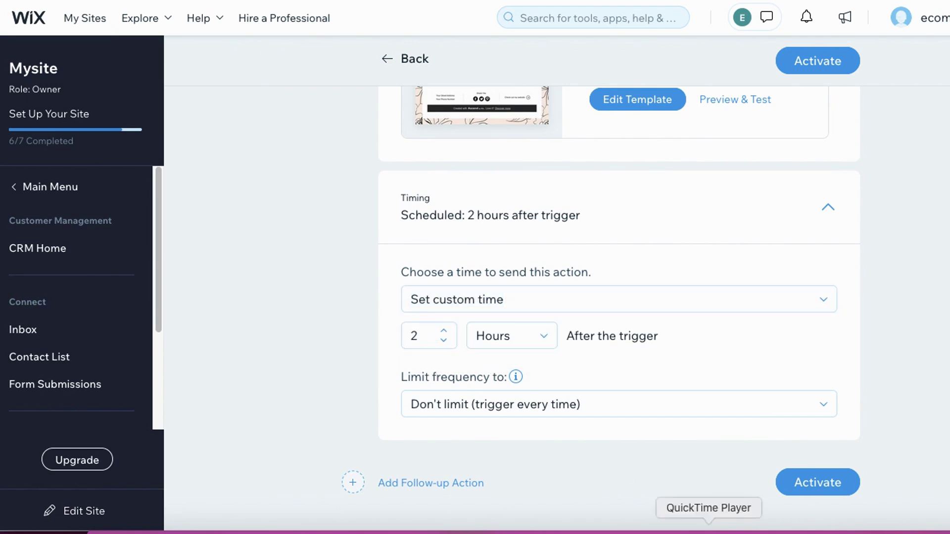
left_click_drag(393, 355, 494, 360)
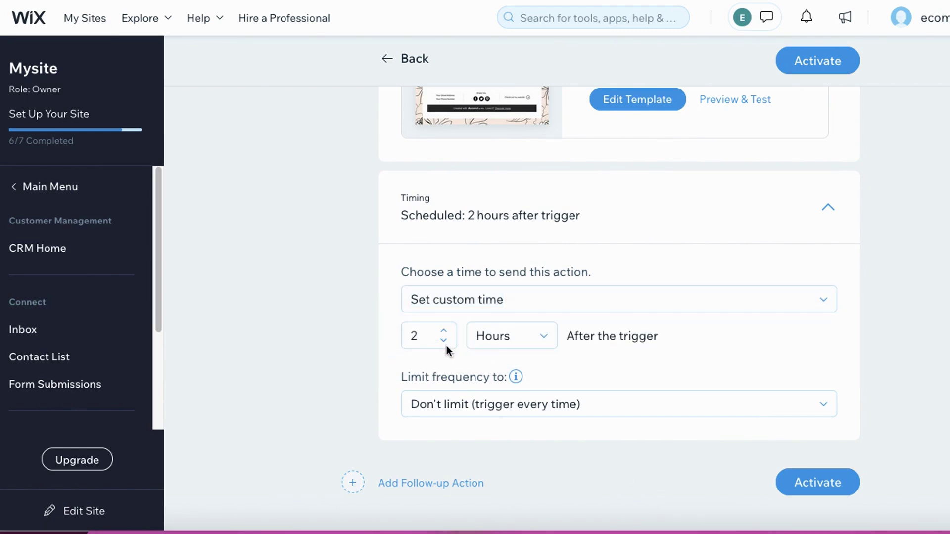
left_click(426, 335)
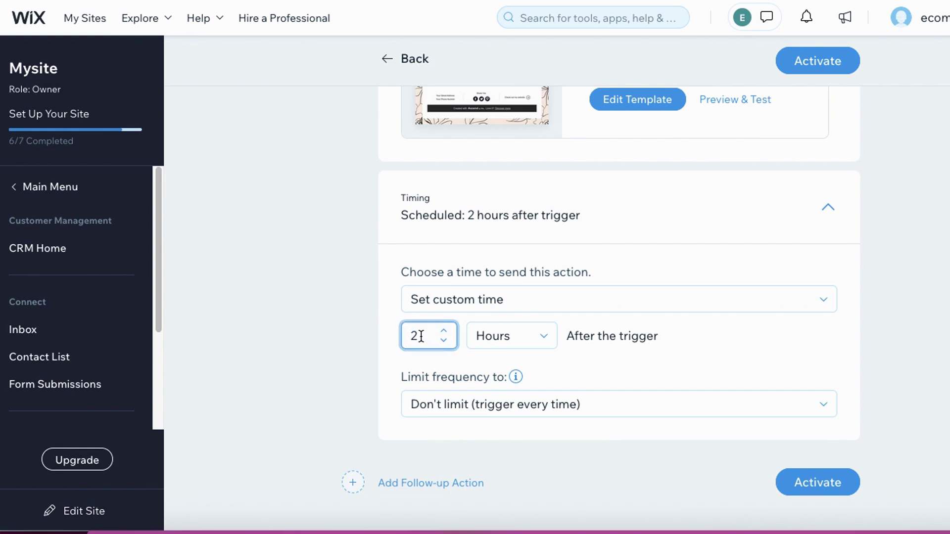
type("1")
- Limit the email frequency to 'Once per contact'
left_click(514, 404)
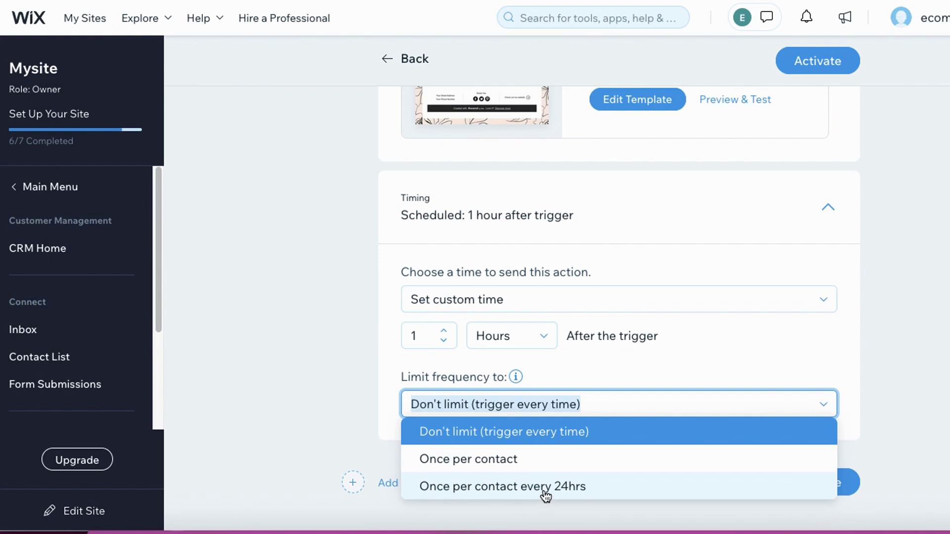
left_click(469, 461)
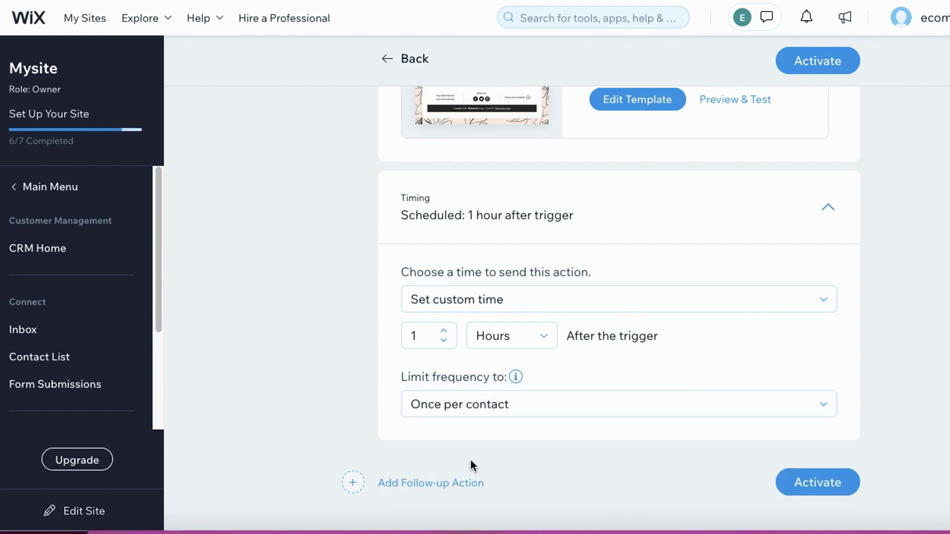
mouse_move(812, 435)
left_mouse_down()
mouse_move(863, 435)
mouse_move(906, 500)
mouse_move(901, 458)
left_mouse_up()
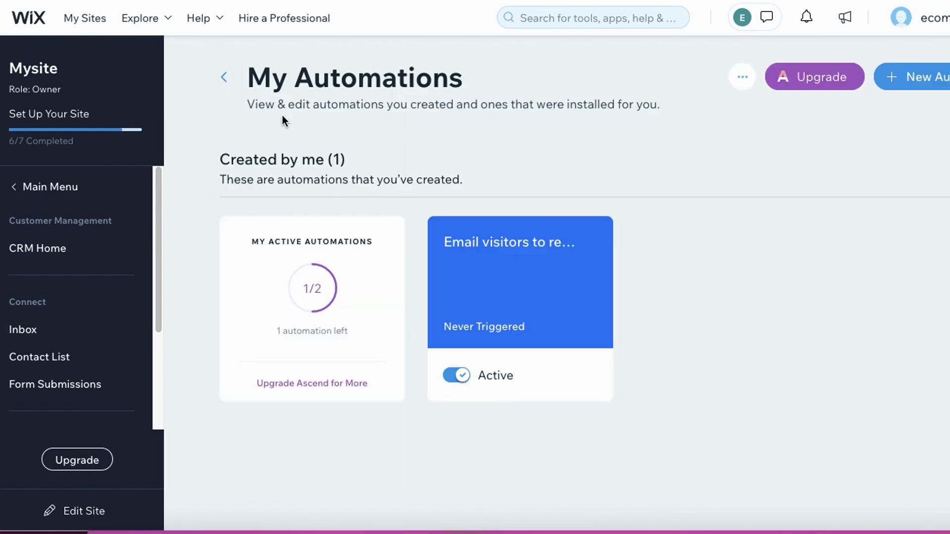
- Toggle the cart reminder automation off and back on so it shows Active
left_click_drag(244, 103, 577, 102)
mouse_move(518, 191)
left_mouse_down()
mouse_move(373, 343)
mouse_move(430, 189)
left_mouse_up()
mouse_move(475, 360)
left_mouse_down()
mouse_move(412, 379)
mouse_move(515, 359)
left_mouse_up()
left_click(457, 372)
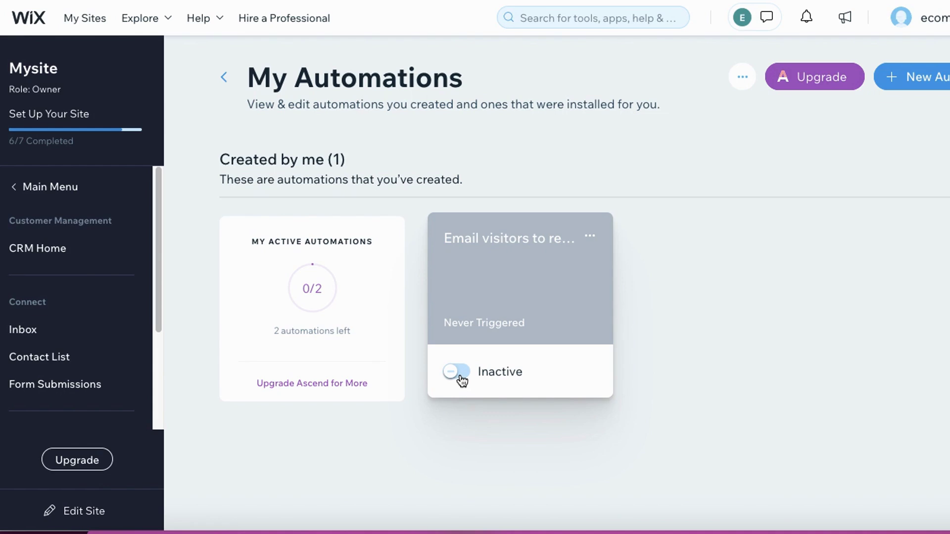
left_click(453, 376)
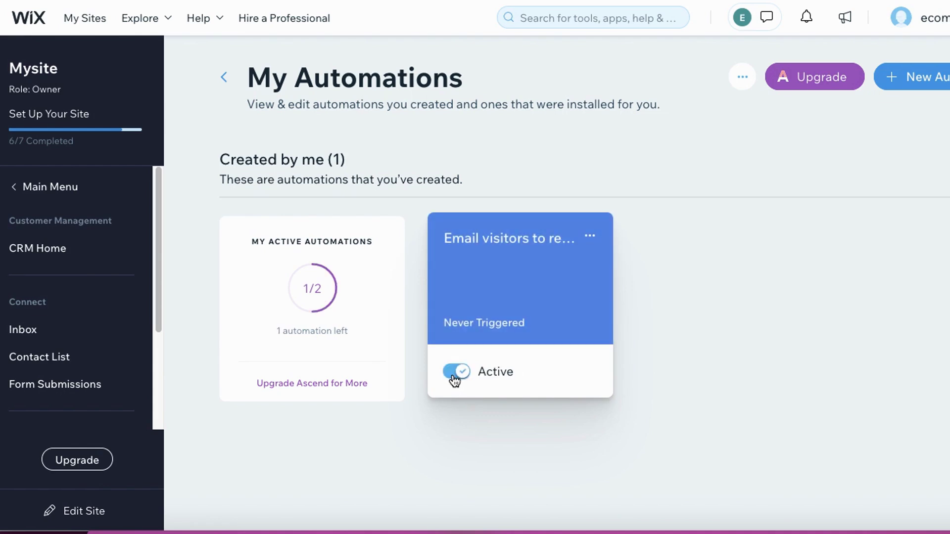